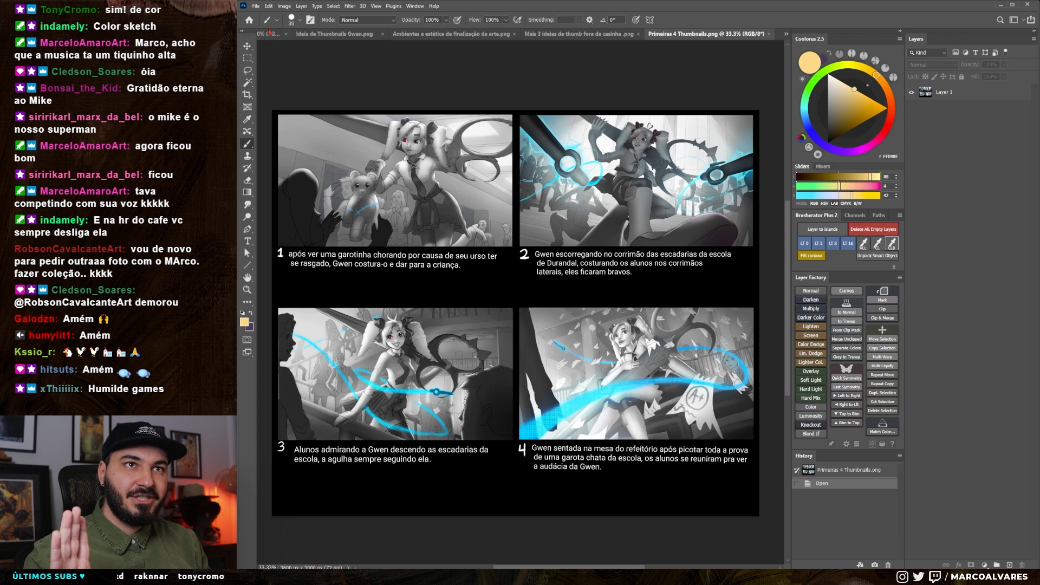
- Review the written brief in BriefingGwen.jpg and the sketches in Ideia de Thumbnails Gwen.png
click(317, 34)
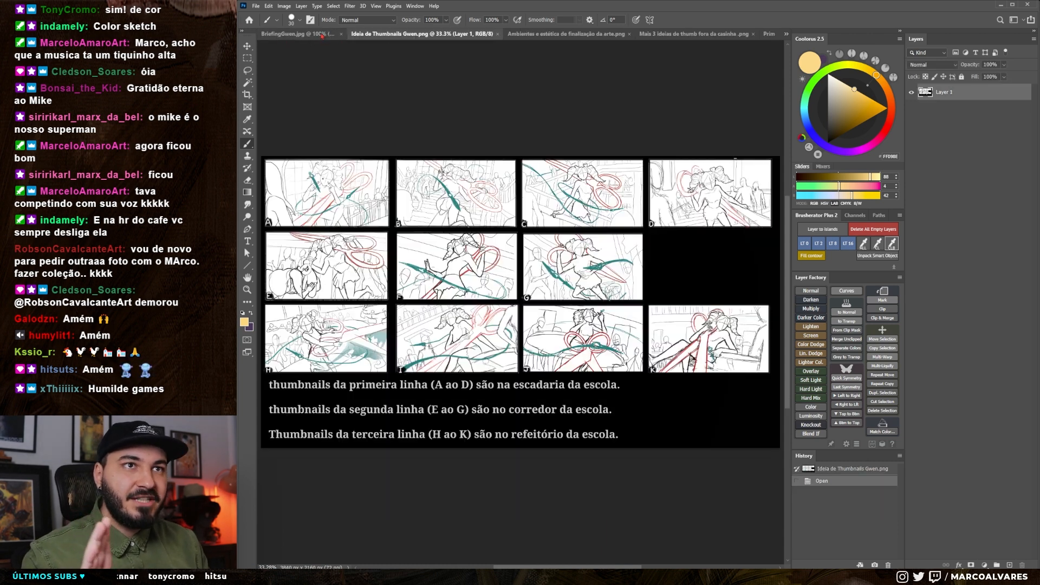
click(279, 34)
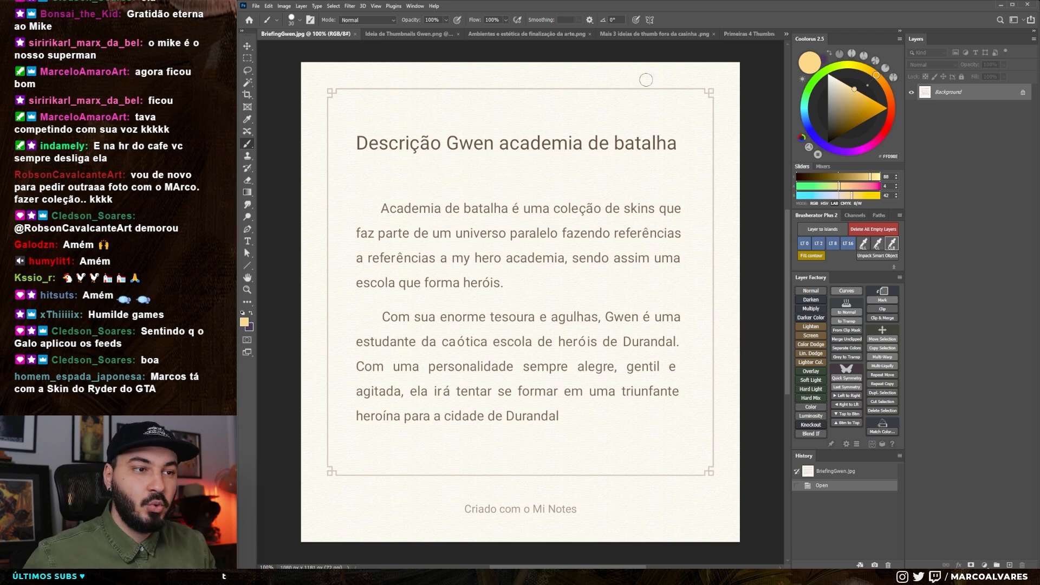
click(445, 36)
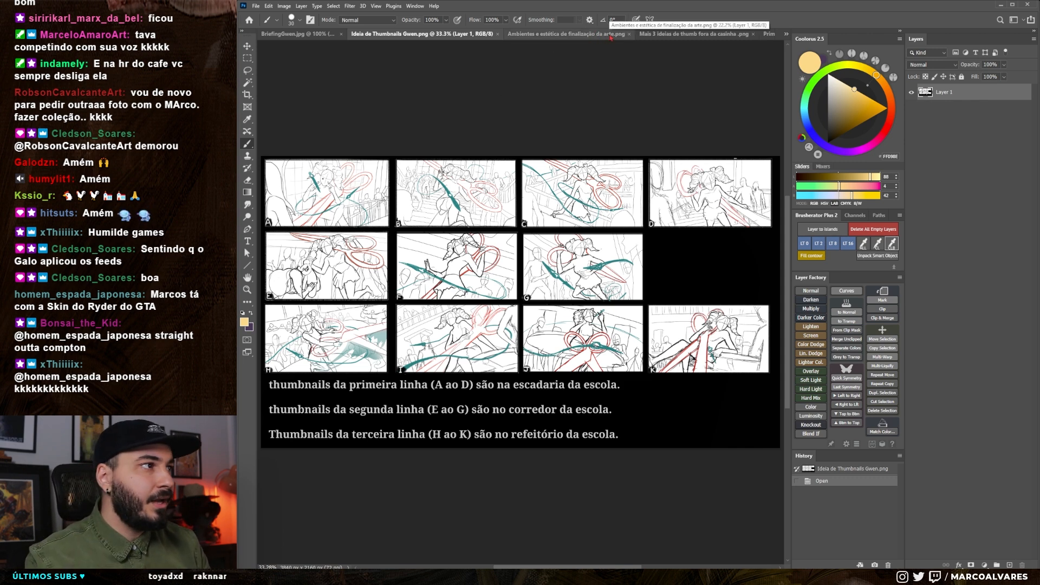
- Examine the character design and the cafeteria, staircase and corridor photos in Ambientes e estética de finalização da arte.png
click(542, 36)
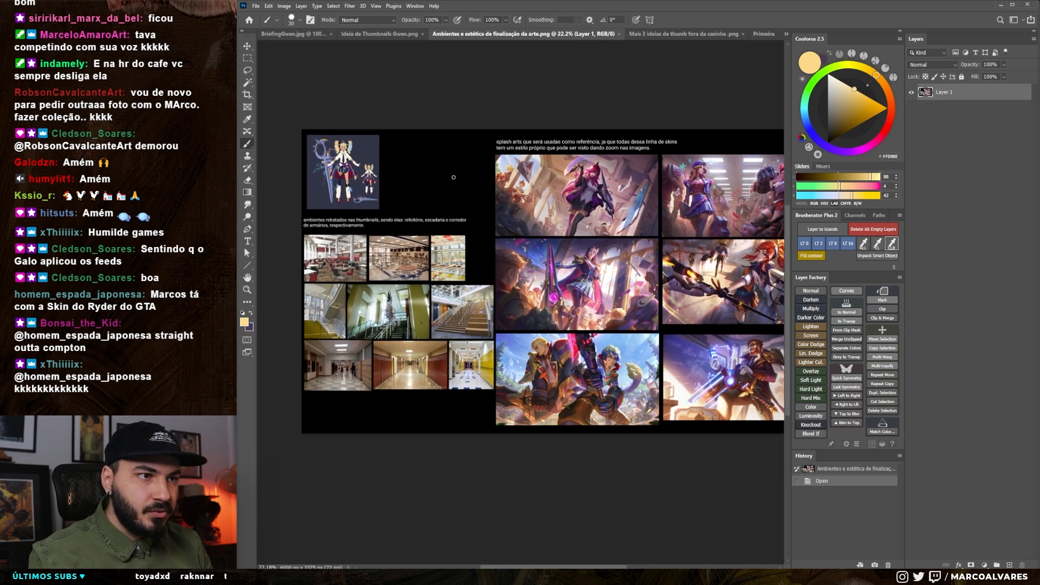
scroll(449, 181, up, 4)
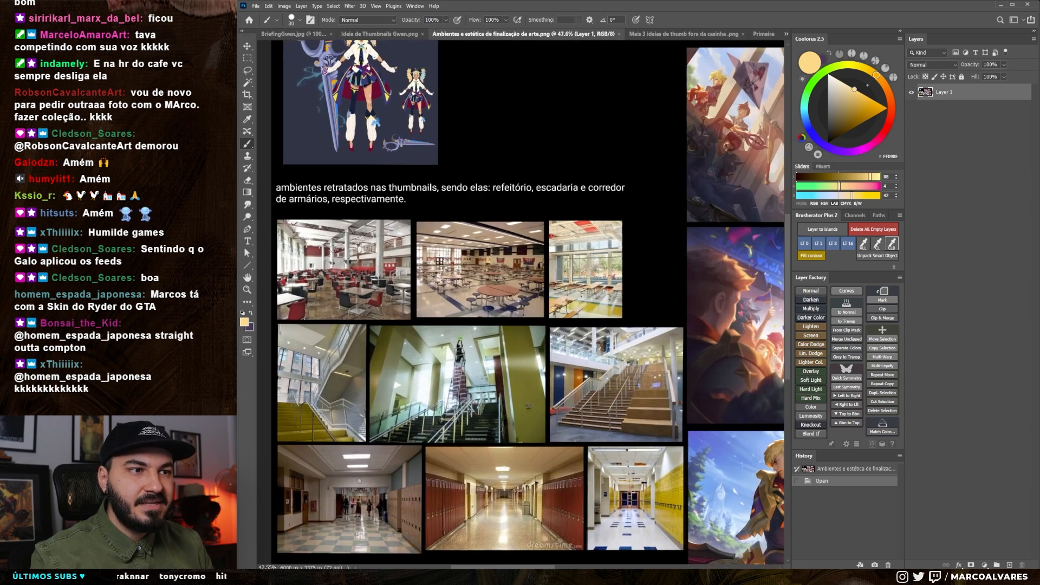
scroll(459, 215, up, 2)
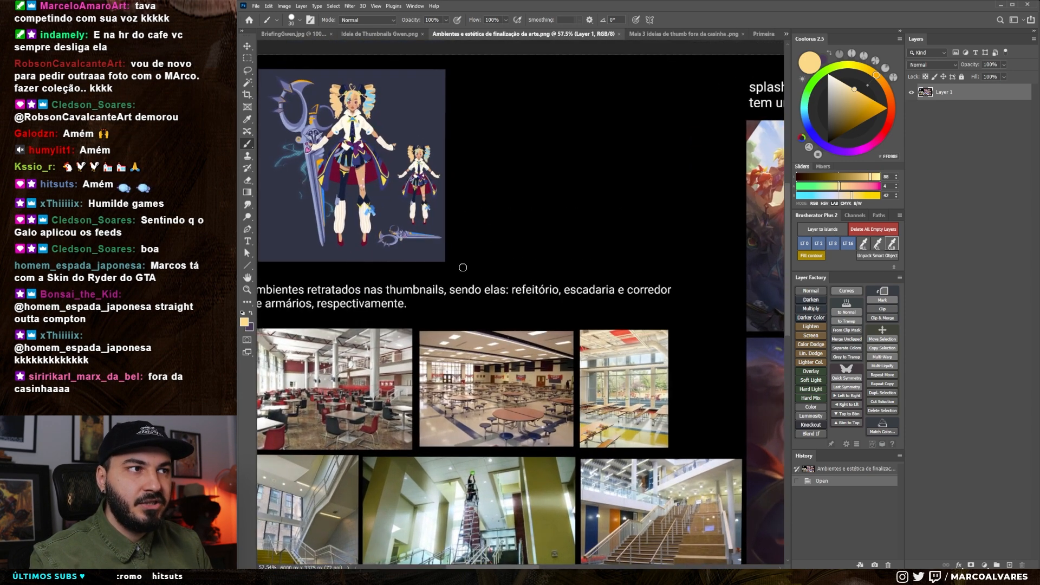
drag(470, 259, 464, 254)
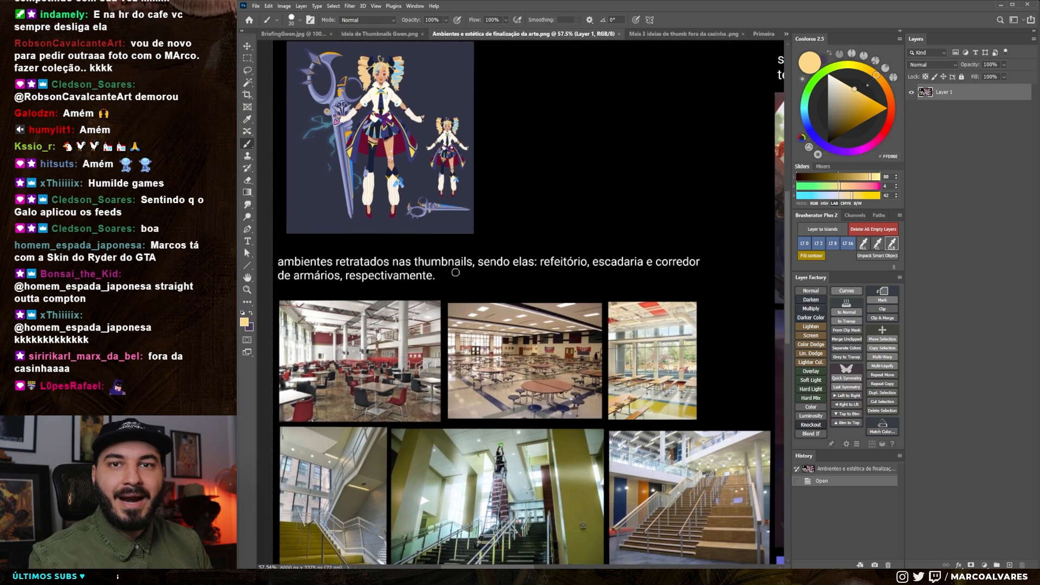
scroll(449, 259, up, 1)
drag(460, 250, 457, 251)
drag(555, 220, 562, 257)
drag(564, 308, 573, 280)
drag(574, 337, 580, 300)
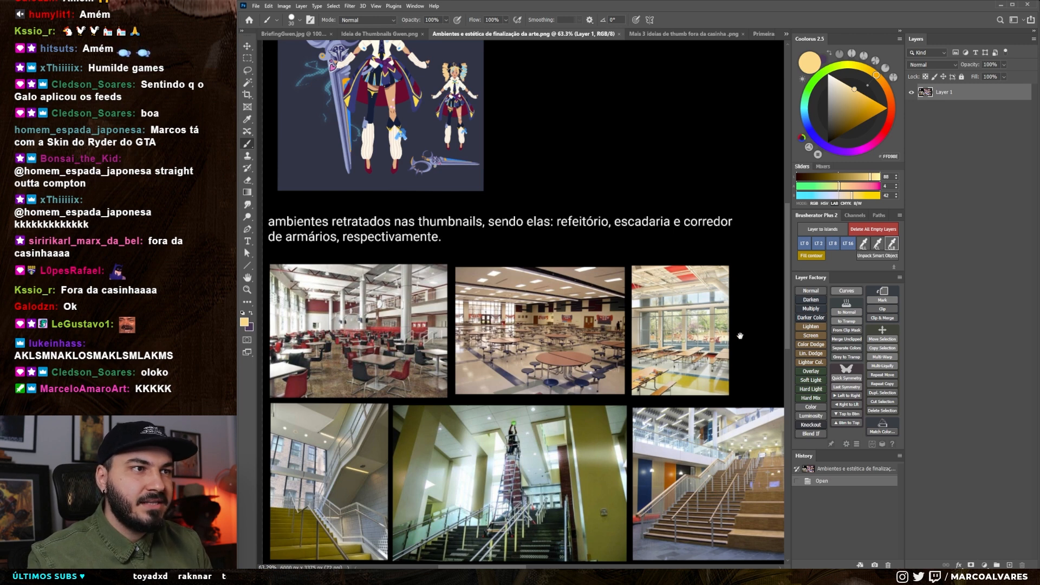
drag(756, 365, 744, 241)
mouse_move(747, 382)
mouse_down()
mouse_move(747, 319)
mouse_move(734, 335)
mouse_move(357, 374)
mouse_move(517, 349)
mouse_up()
- Survey the six splash art references in an enlarged workspace, comparing their characters, lighting and style
scroll(734, 335, down, 11)
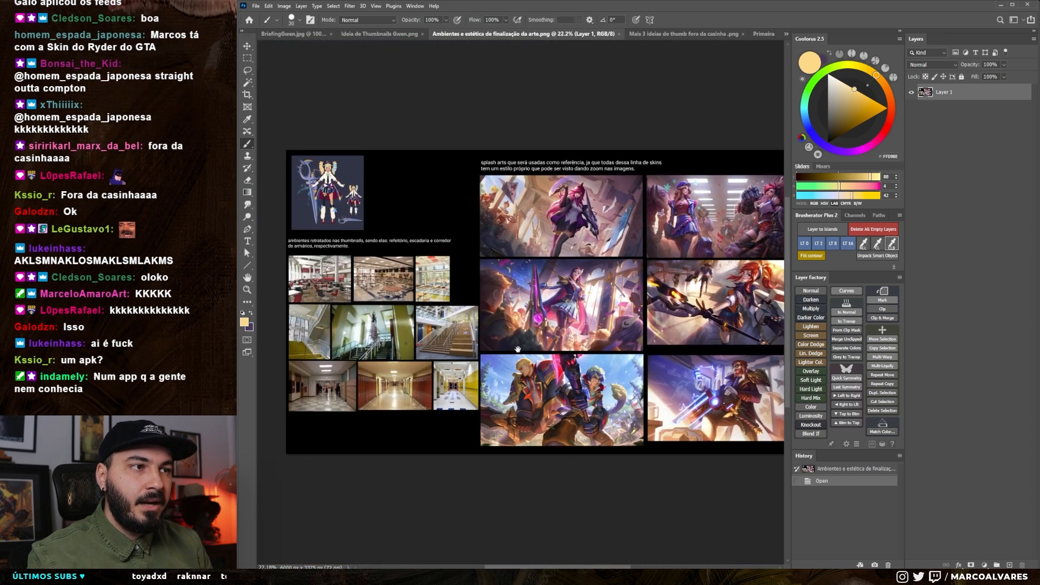
scroll(494, 339, down, 1)
drag(546, 396, 529, 399)
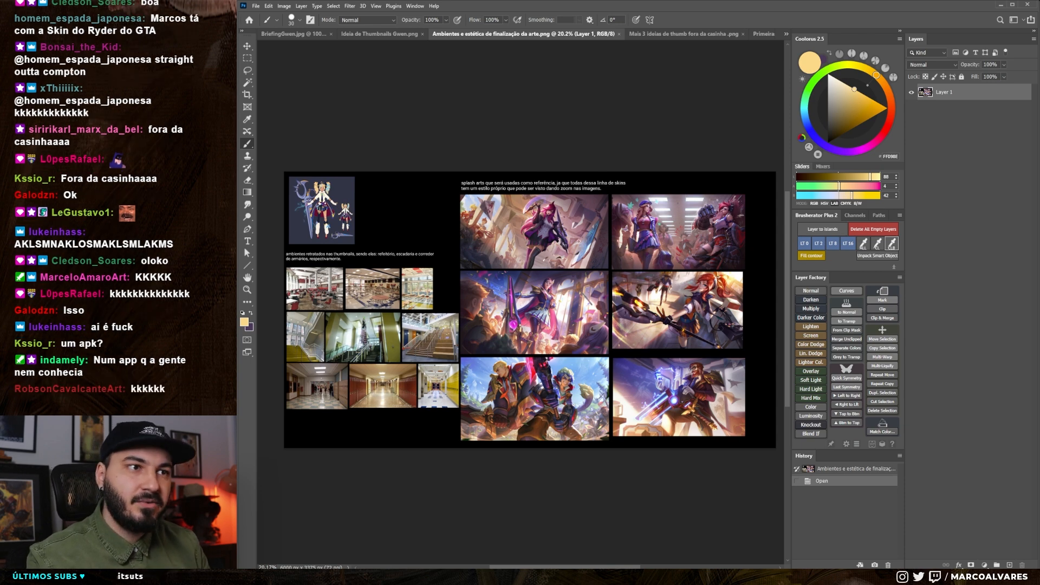
scroll(549, 215, up, 11)
drag(544, 268, 561, 271)
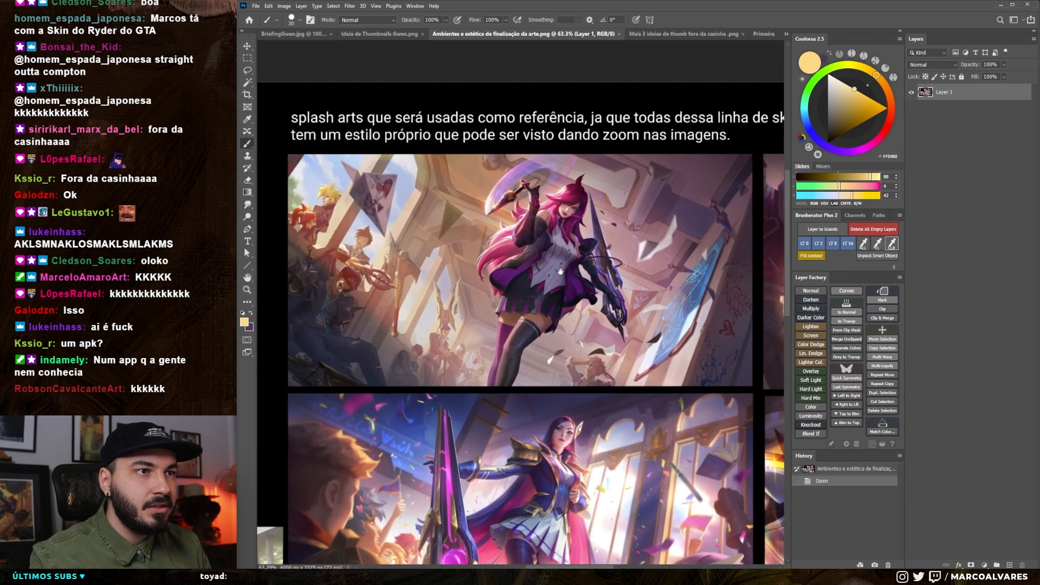
key(Tab)
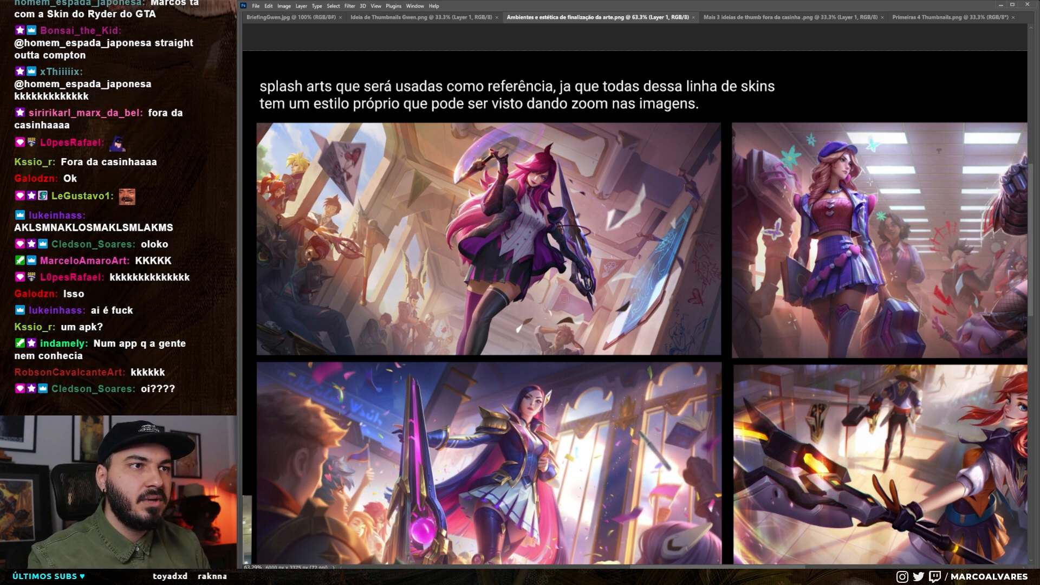
drag(656, 410, 433, 412)
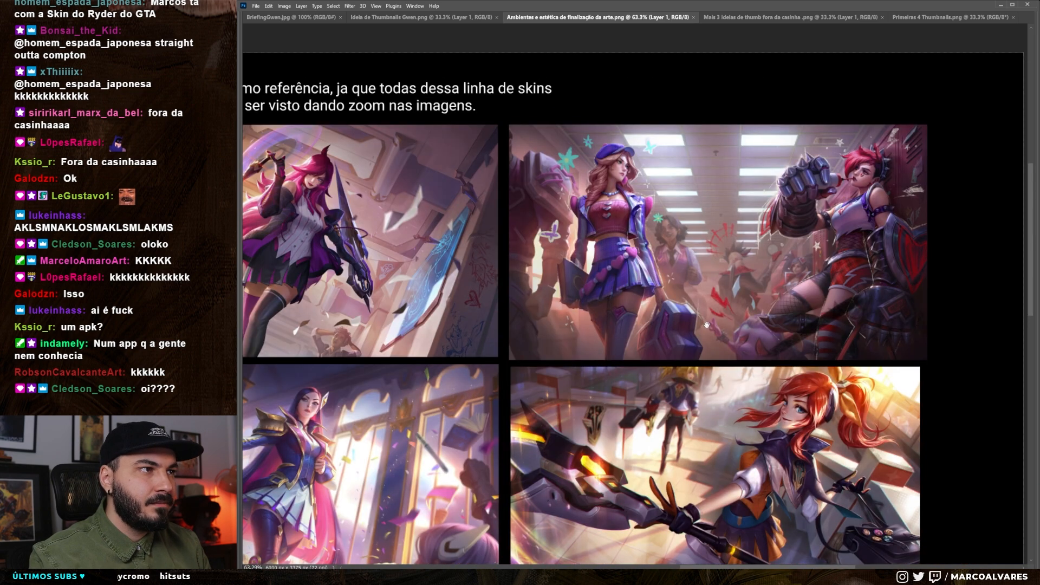
drag(702, 326, 913, 123)
drag(675, 265, 469, 307)
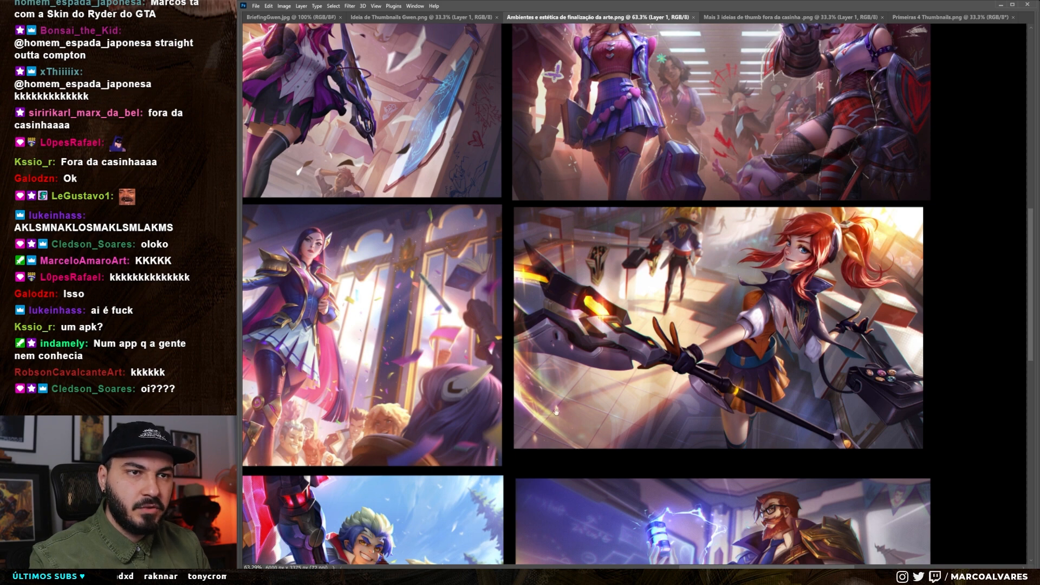
drag(516, 417, 511, 228)
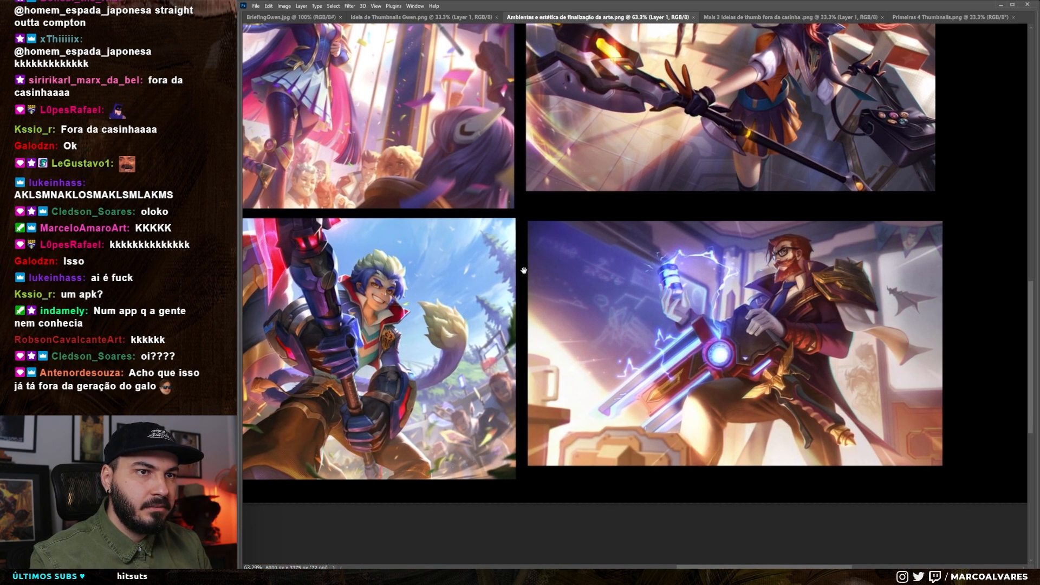
drag(524, 270, 764, 203)
scroll(763, 178, down, 4)
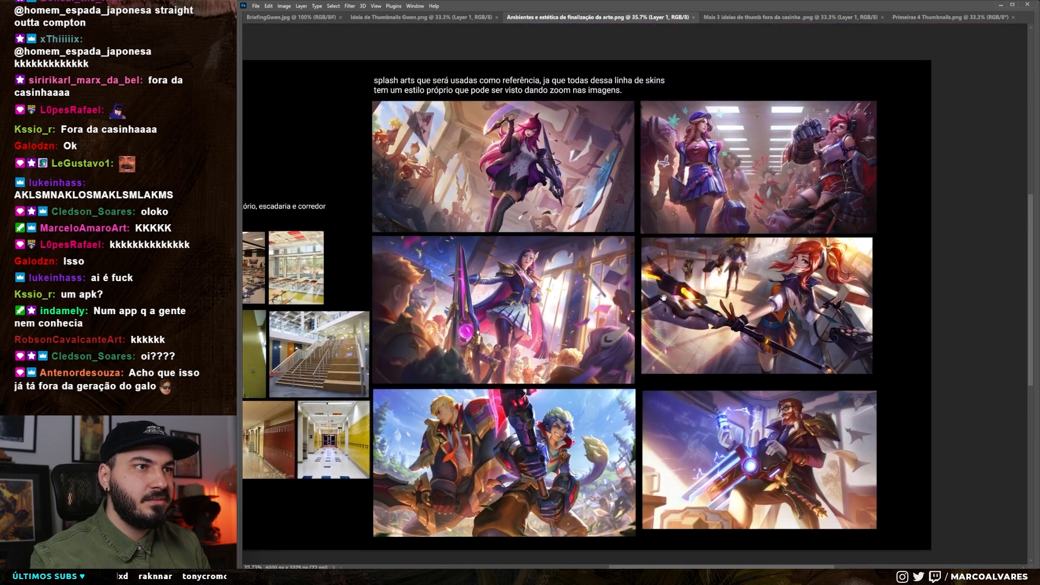
drag(663, 298, 634, 311)
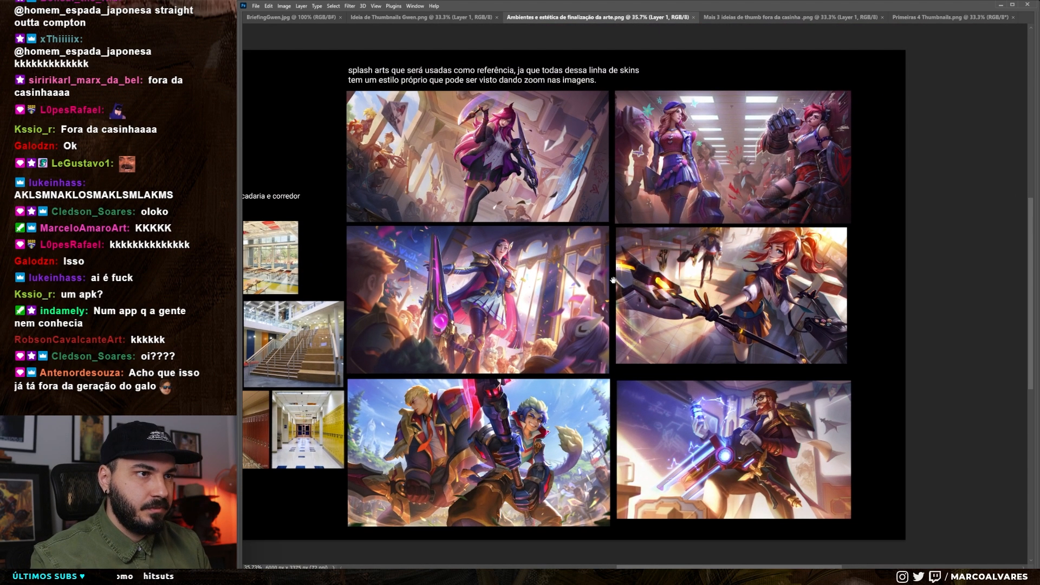
- Inspect the rendering details of the splash art with two girls in the school corridor up close, from its characters to its background
scroll(683, 196, up, 4)
mouse_move(682, 196)
mouse_down()
mouse_move(602, 198)
mouse_move(617, 188)
mouse_up()
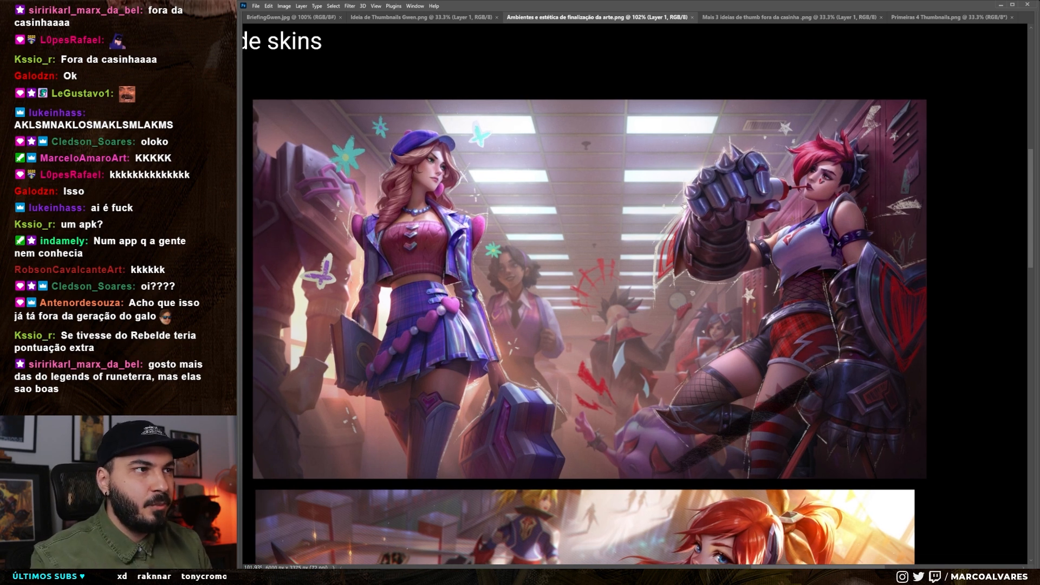
drag(684, 206, 657, 211)
scroll(772, 172, up, 6)
mouse_move(583, 475)
mouse_down()
mouse_move(511, 414)
mouse_move(502, 263)
mouse_up()
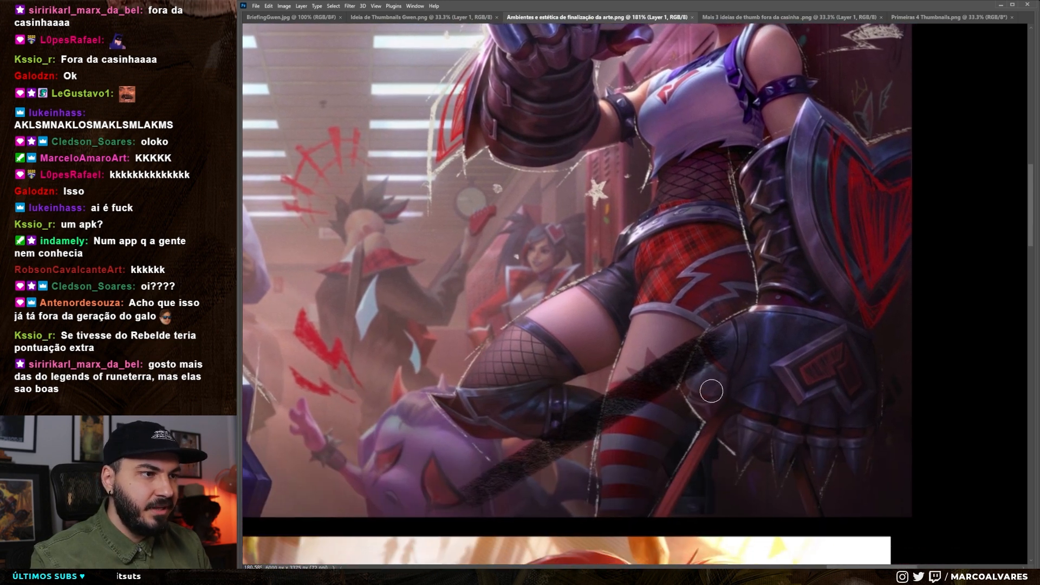
drag(430, 382, 504, 416)
scroll(545, 383, down, 2)
scroll(509, 389, down, 4)
scroll(676, 282, down, 5)
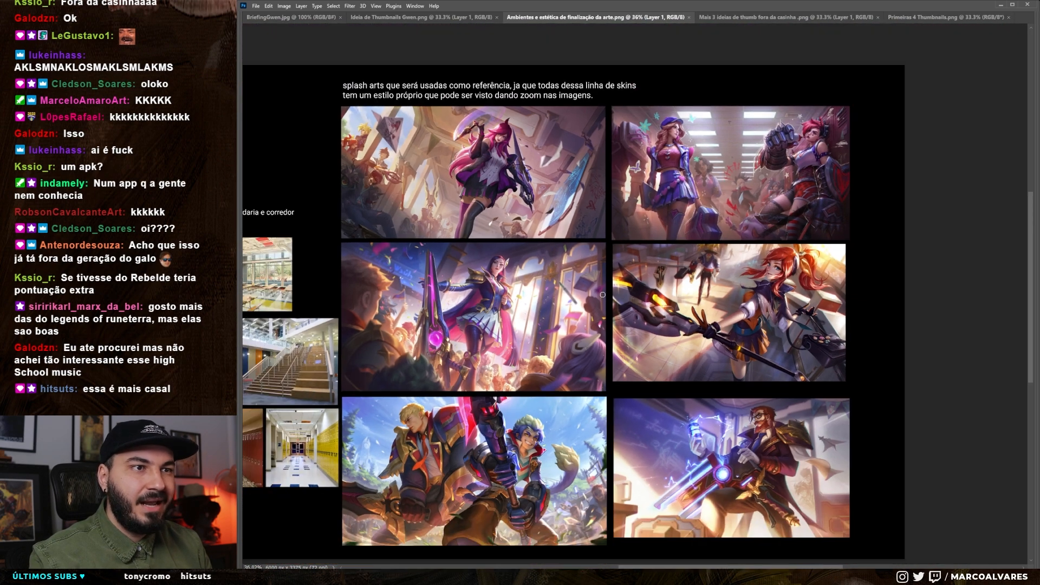
drag(603, 318, 612, 311)
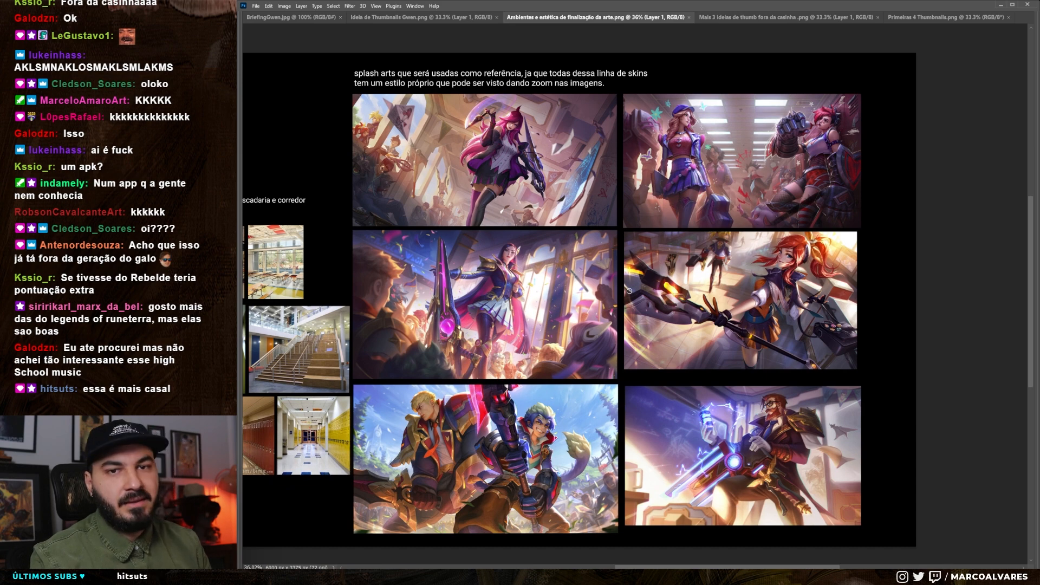
- Bring up Mais 3 ideias de thumb fora da casinha .png and examine thumbnail sketches A and B up close
key(Tab)
scroll(630, 290, down, 2)
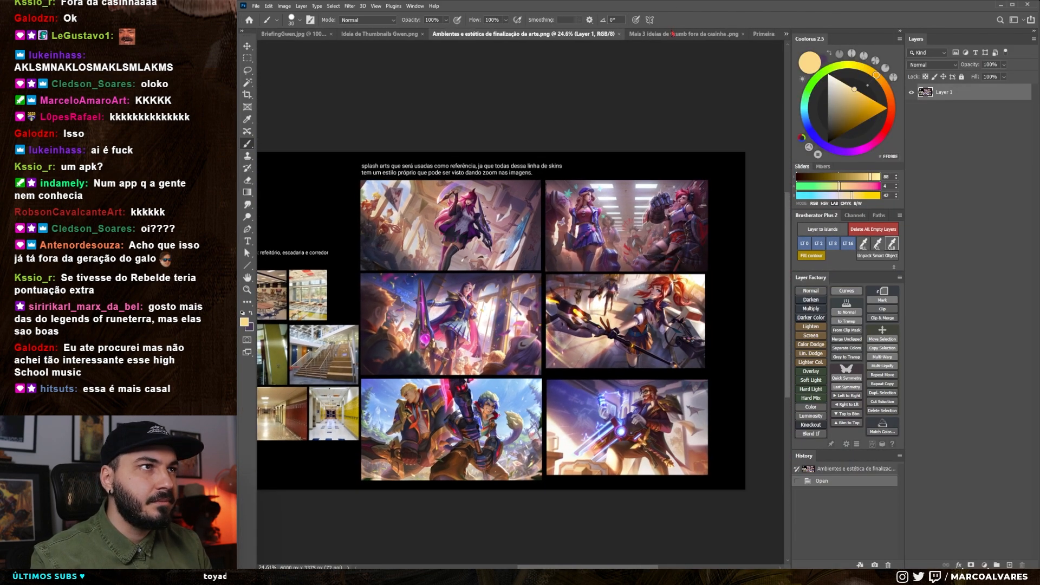
click(672, 33)
drag(485, 122, 492, 119)
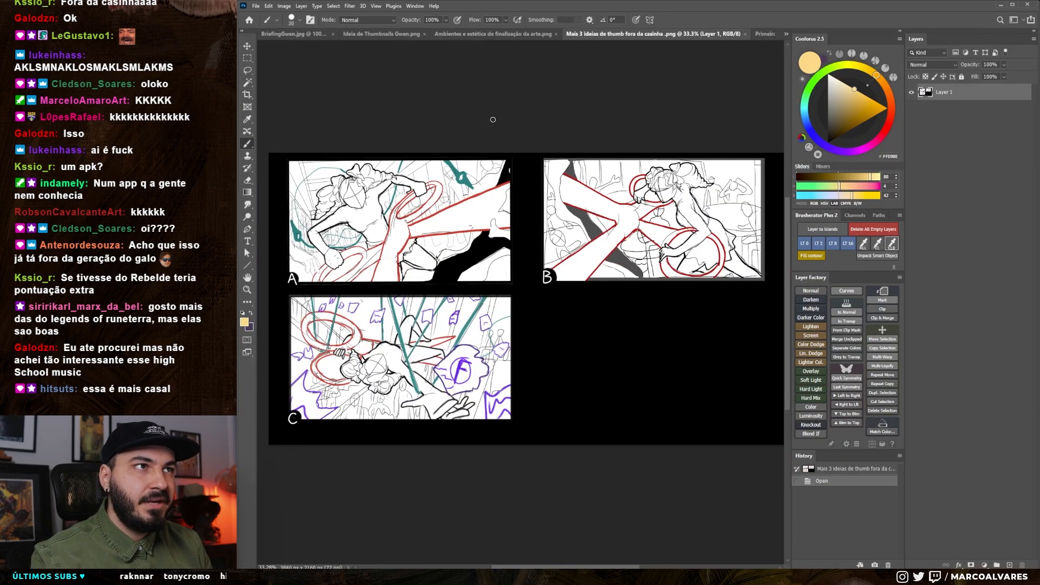
key(Tab)
scroll(491, 232, up, 2)
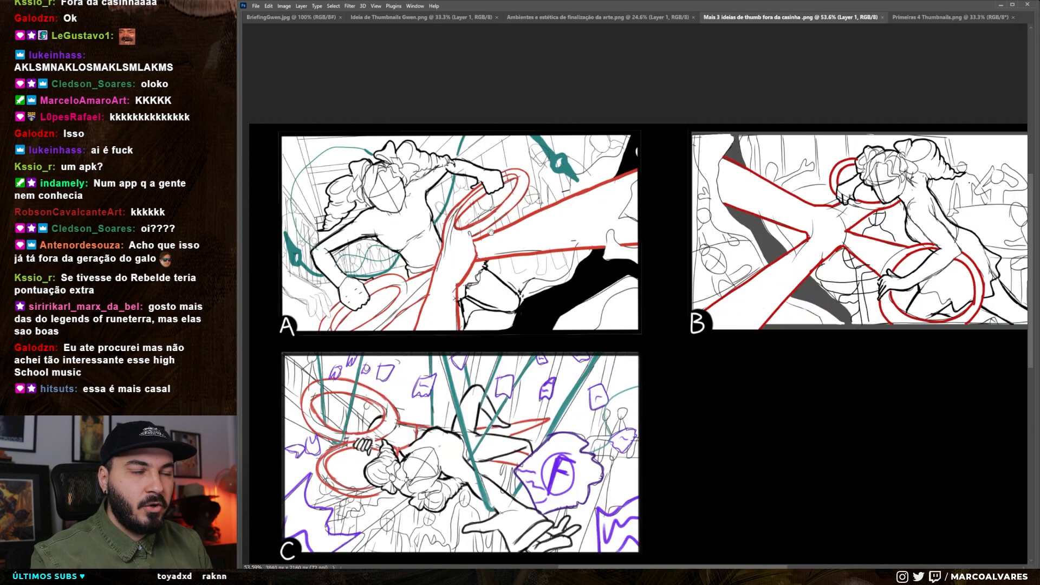
mouse_move(490, 234)
mouse_down()
mouse_move(426, 259)
mouse_move(490, 248)
mouse_up()
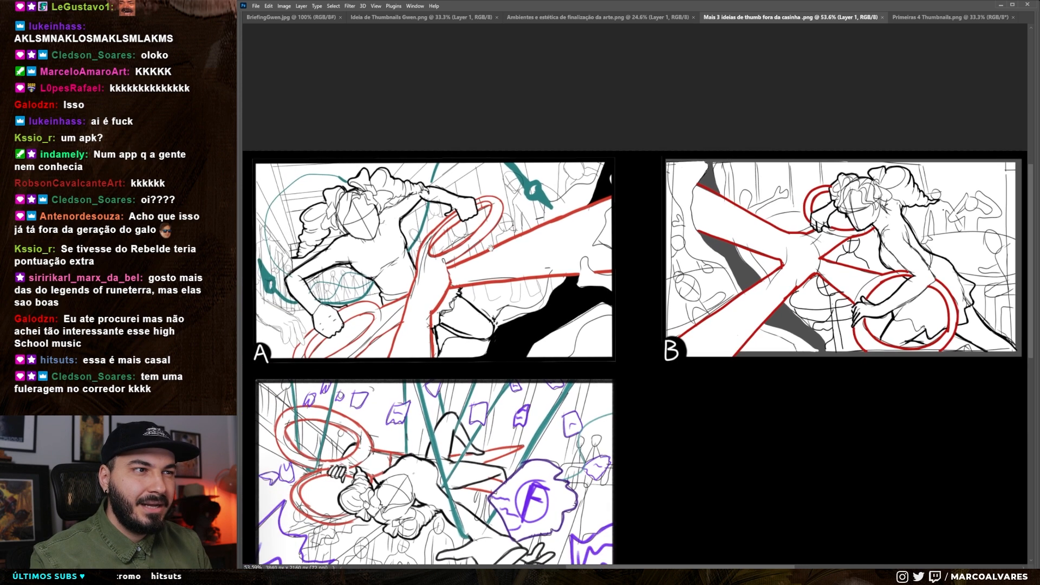
drag(781, 257, 642, 264)
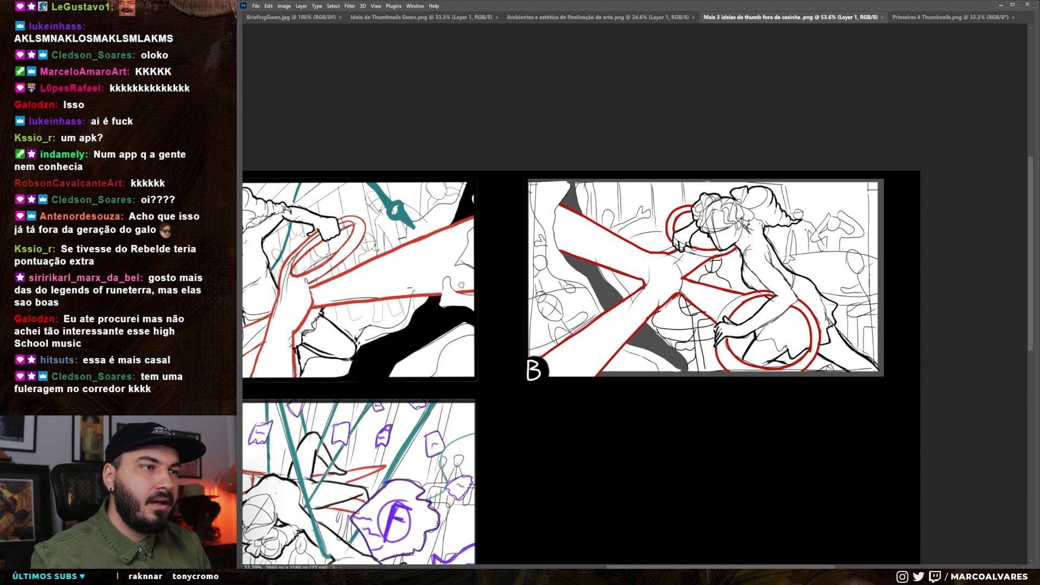
drag(428, 288, 578, 276)
drag(397, 285, 444, 277)
scroll(445, 278, up, 1)
scroll(444, 277, up, 4)
drag(845, 249, 364, 307)
- Examine thumbnail sketch C, including the figure, scissors and F-marked paper
scroll(368, 380, down, 6)
drag(368, 401, 619, 295)
drag(579, 402, 572, 369)
drag(639, 312, 717, 290)
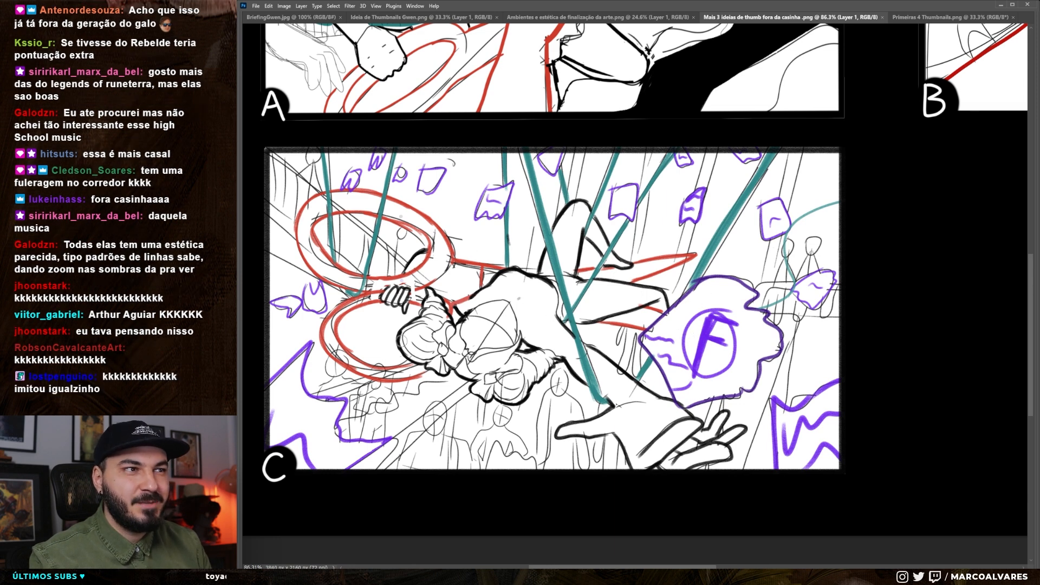
key(Tab)
scroll(643, 358, down, 3)
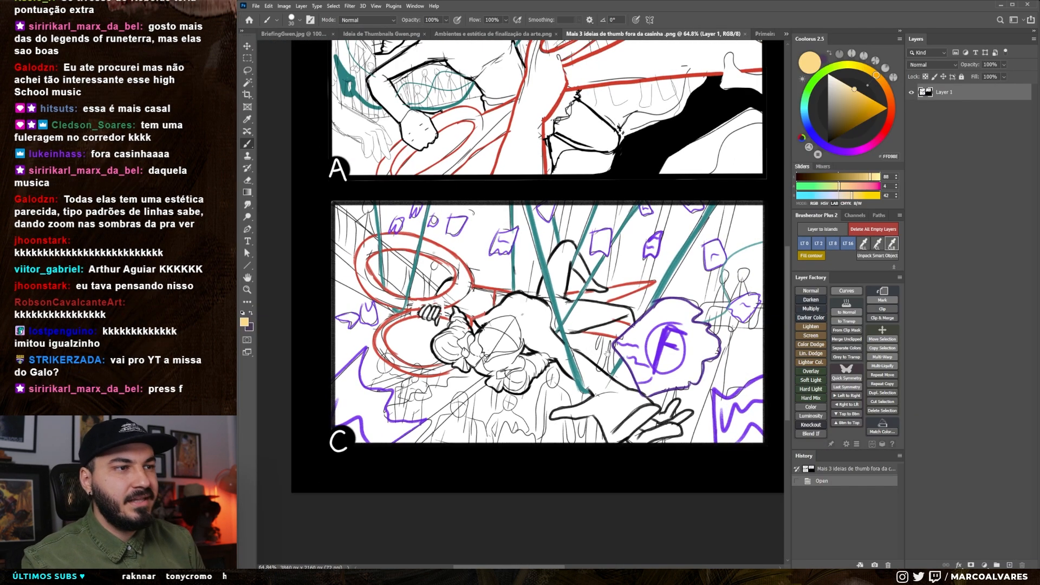
drag(629, 288, 588, 275)
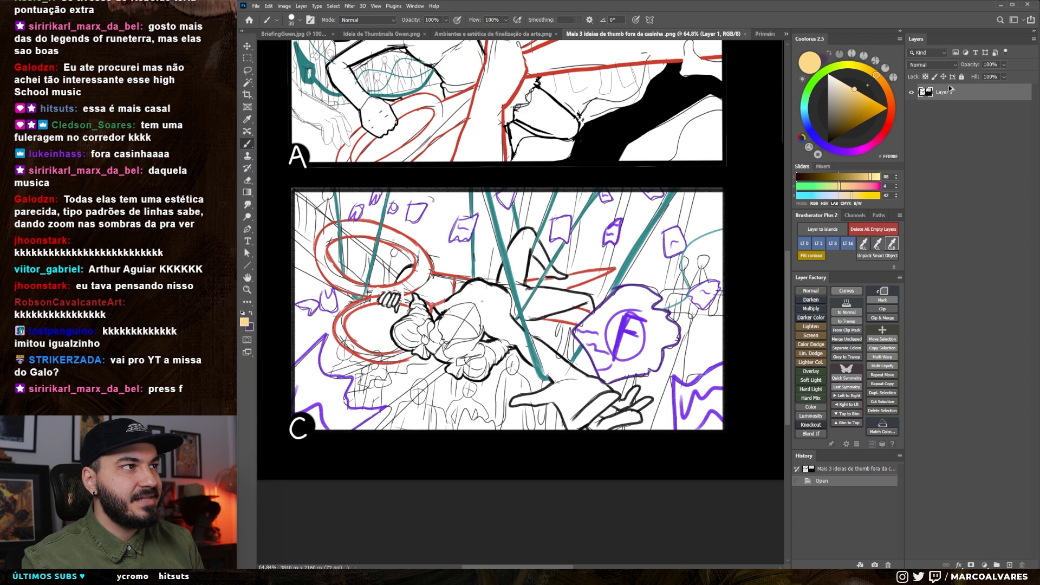
- Duplicate Layer 1, lasso the F-marked paper in thumbnail C and transform it into a wider, flatter, skewed shape
drag(949, 91, 946, 86)
key(l)
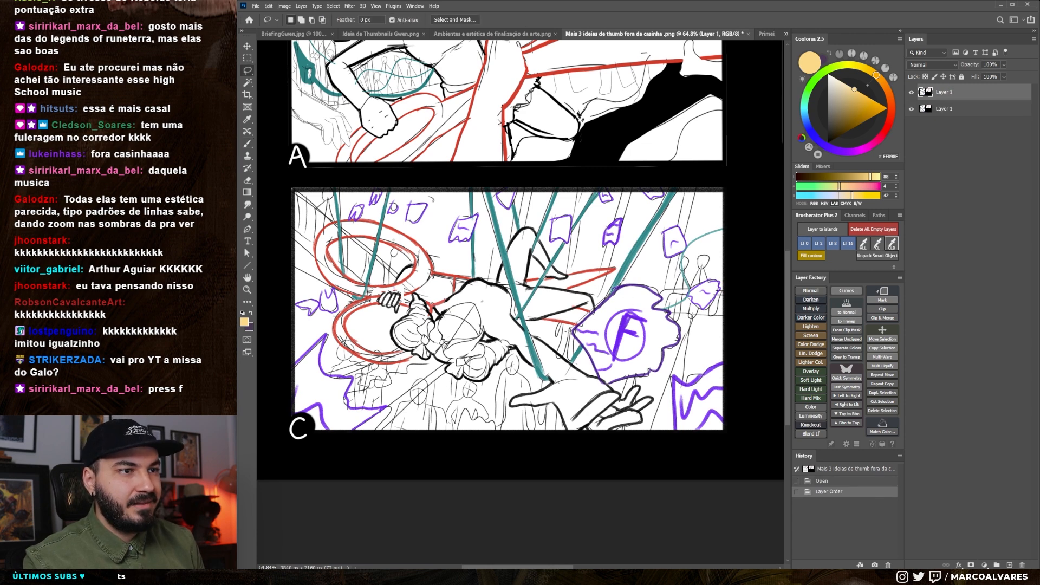
mouse_move(658, 283)
mouse_down()
mouse_move(667, 278)
mouse_move(630, 298)
mouse_up()
key(ctrl+t)
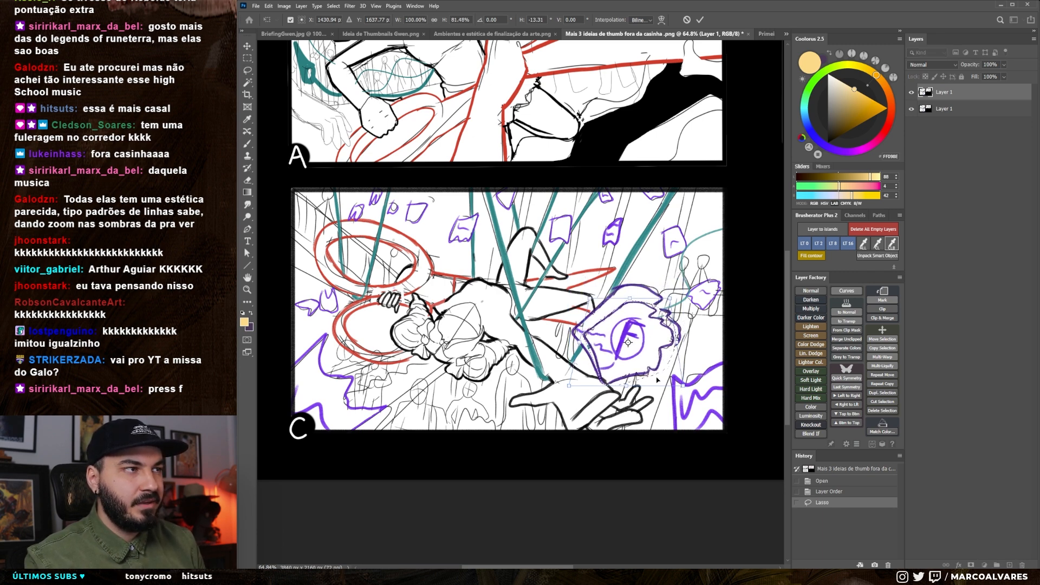
drag(677, 386, 720, 386)
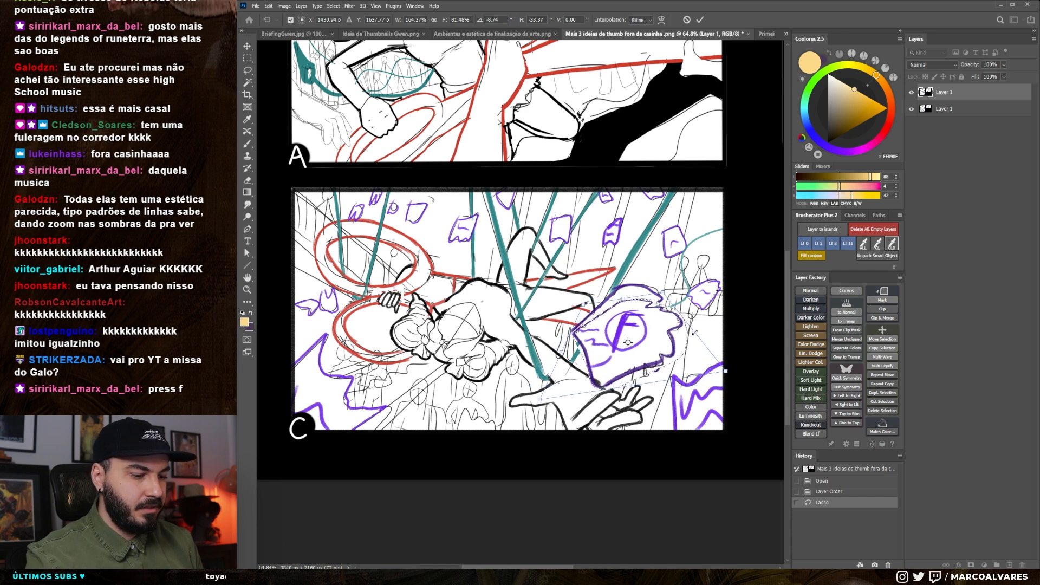
key(Return)
key(ctrl+d)
- Redraw the lower edge of the F-marked paper with a smaller brush in purple sampled from its outline
key(b)
alt+click(669, 358)
key(e)
mouse_move(589, 379)
mouse_down()
mouse_move(626, 365)
mouse_move(614, 371)
mouse_up()
key(b)
key(bracketleft)
key(bracketleft)
mouse_move(591, 364)
mouse_down()
mouse_move(623, 368)
mouse_move(642, 350)
mouse_up()
drag(598, 371, 662, 352)
drag(641, 355, 673, 344)
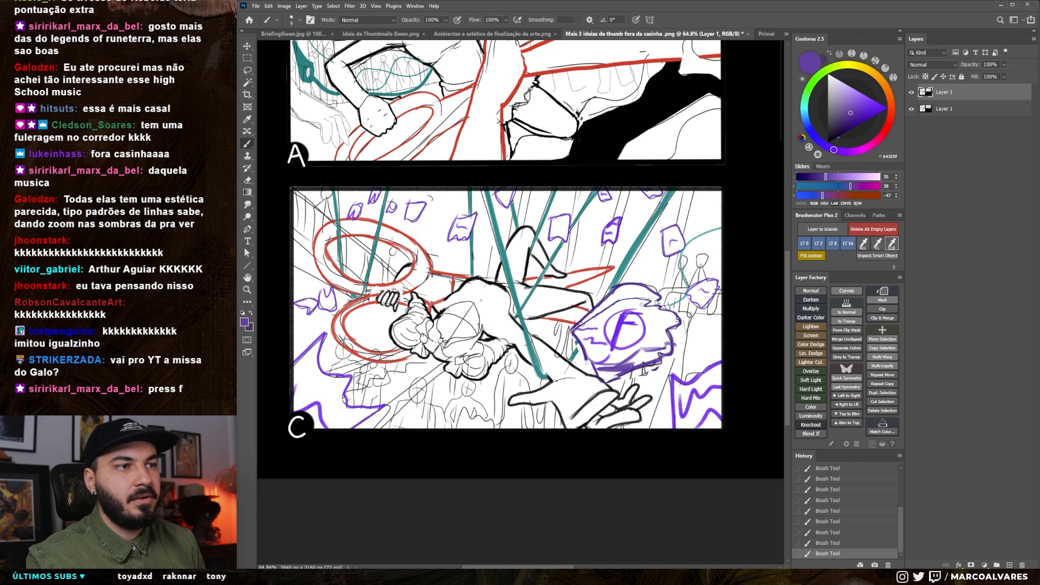
- Paint over the leftover lines above the F-marked paper in white with a larger brush
key(d)
key(x)
key(bracketright)
key(bracketright)
key(bracketright)
key(bracketright)
mouse_move(661, 296)
mouse_down()
mouse_move(608, 295)
mouse_move(596, 312)
mouse_up()
- Restore the teal line down to the F-marked paper using its sampled color, resample the nearby white, and undo the last brush stroke
key(x)
alt+click(623, 274)
key(bracketleft)
alt+click(599, 291)
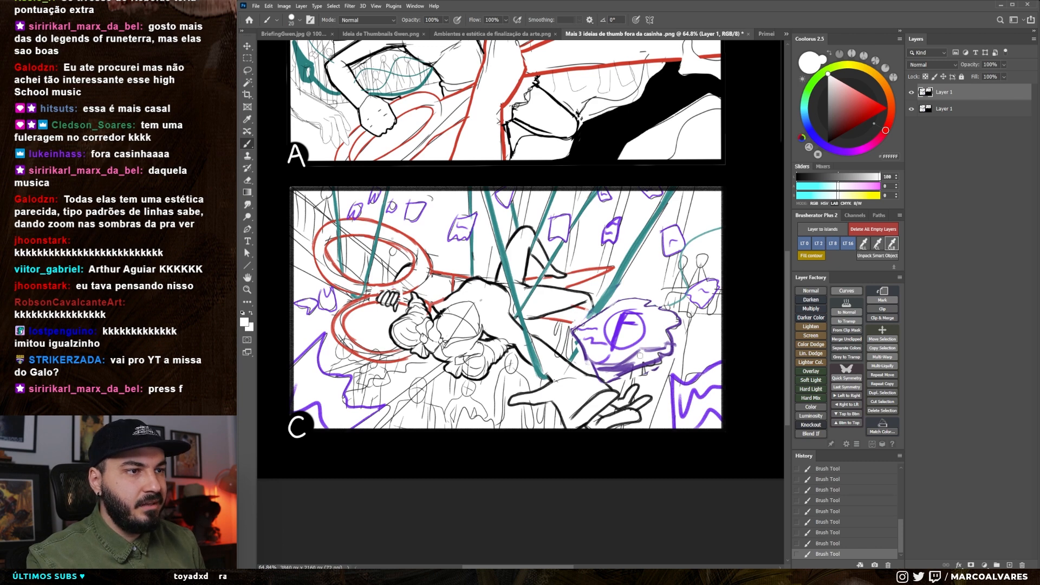
key(bracketright)
key(ctrl+z)
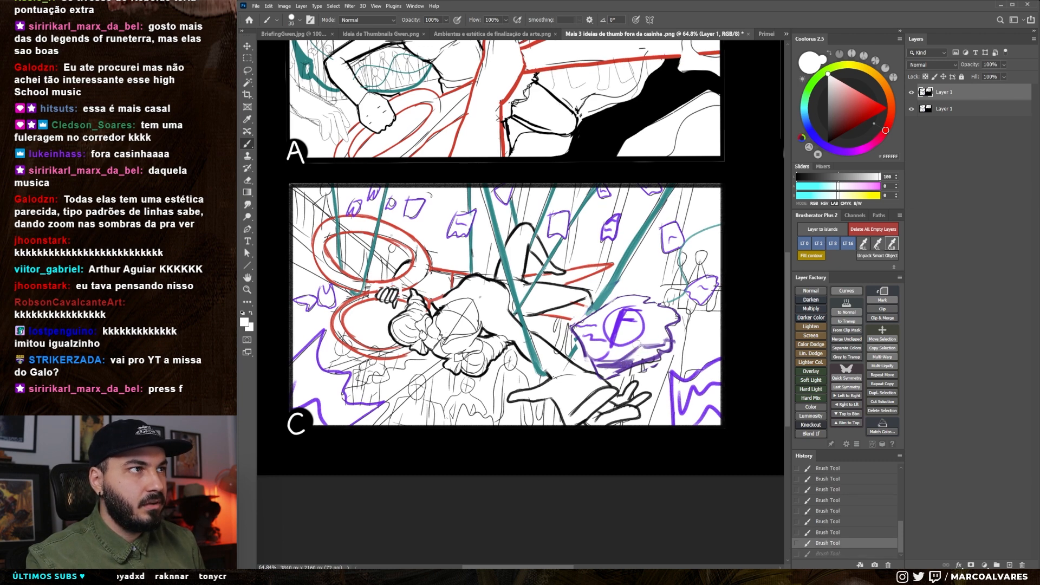
- Fill the shaded underside of the F-marked paper in thumbnail C with purples sampled from its lower edge
alt+click(629, 365)
key(bracketleft)
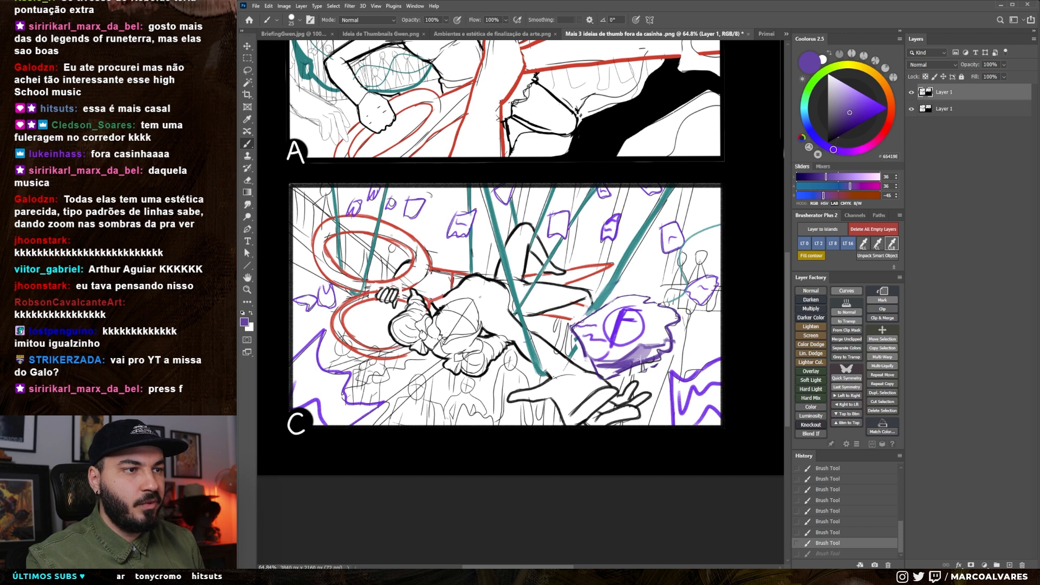
alt+click(648, 353)
drag(651, 352, 668, 346)
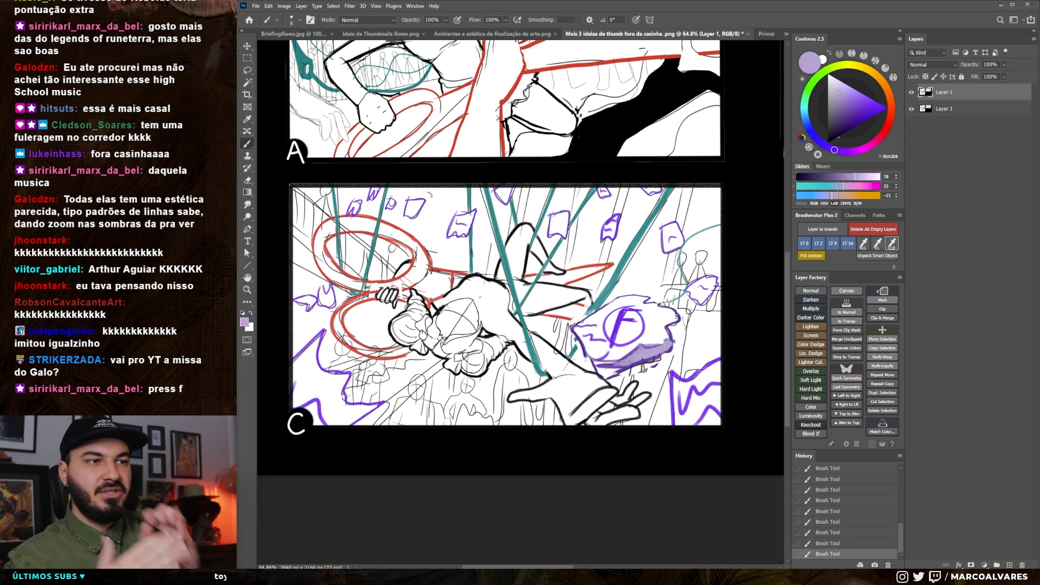
- Redraw the F and its circle on the paper in red sampled from the scissors, using a size 10 brush
mouse_move(593, 327)
mouse_down()
mouse_move(630, 332)
mouse_move(610, 344)
mouse_up()
key(ctrl+z)
key(ctrl+z)
alt+click(602, 267)
key(bracketright)
key(bracketright)
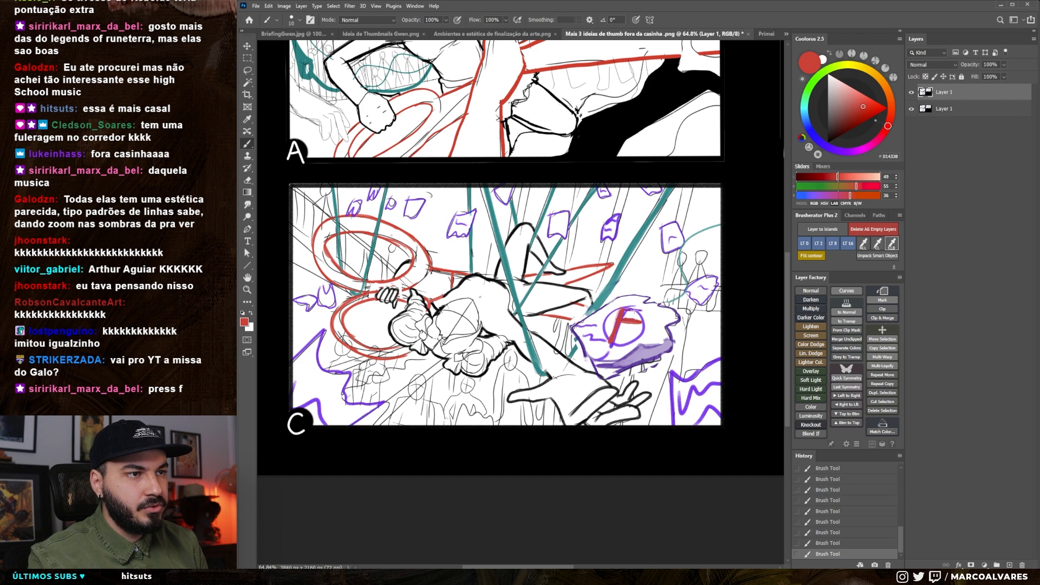
mouse_move(619, 310)
mouse_down()
mouse_move(636, 324)
mouse_move(609, 330)
mouse_move(608, 340)
mouse_move(641, 338)
mouse_move(581, 372)
mouse_move(644, 340)
mouse_up()
- Scatter small purple specks among the flying papers in thumbnail C using purple sampled from the F-marked paper, and undo the last one
alt+click(588, 365)
key(ctrl+z)
alt+click(595, 384)
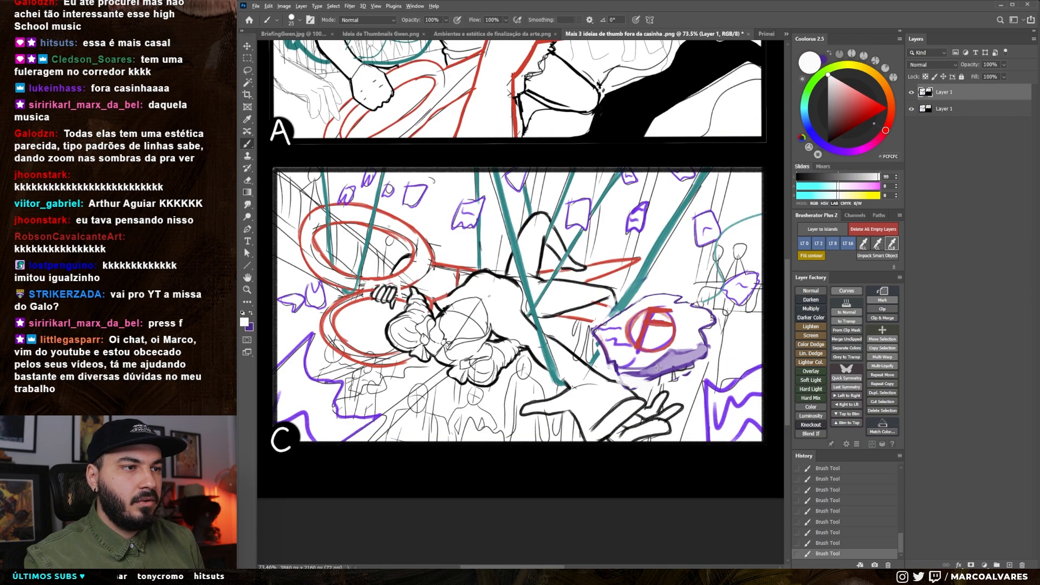
alt+click(659, 368)
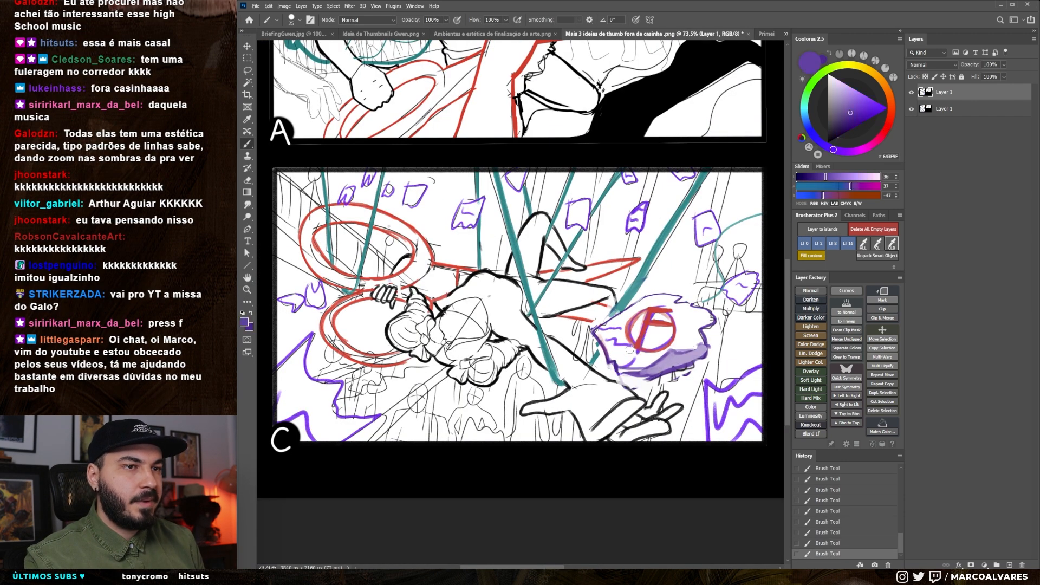
scroll(557, 295, left, 2)
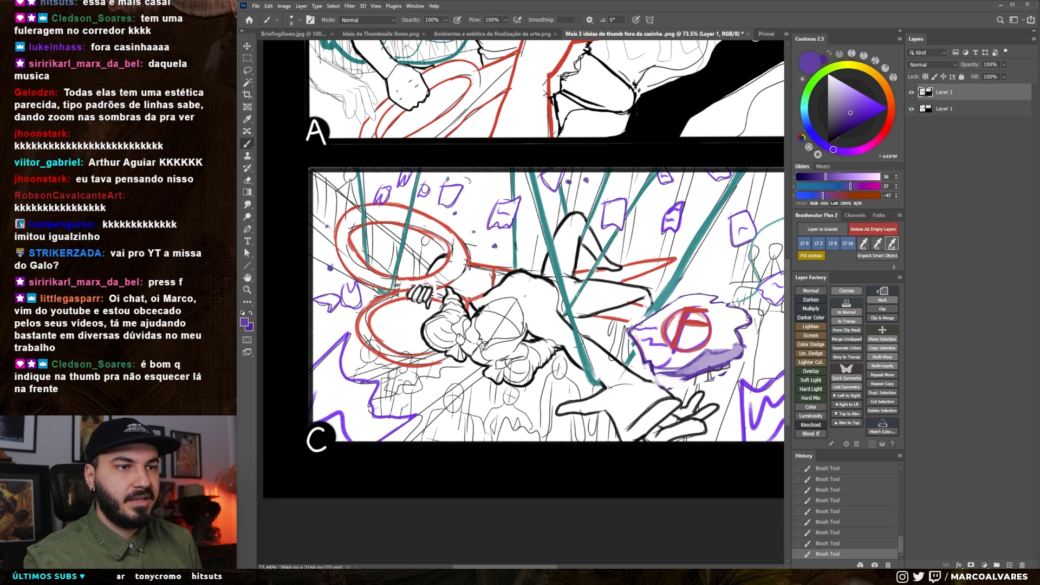
drag(592, 328, 555, 342)
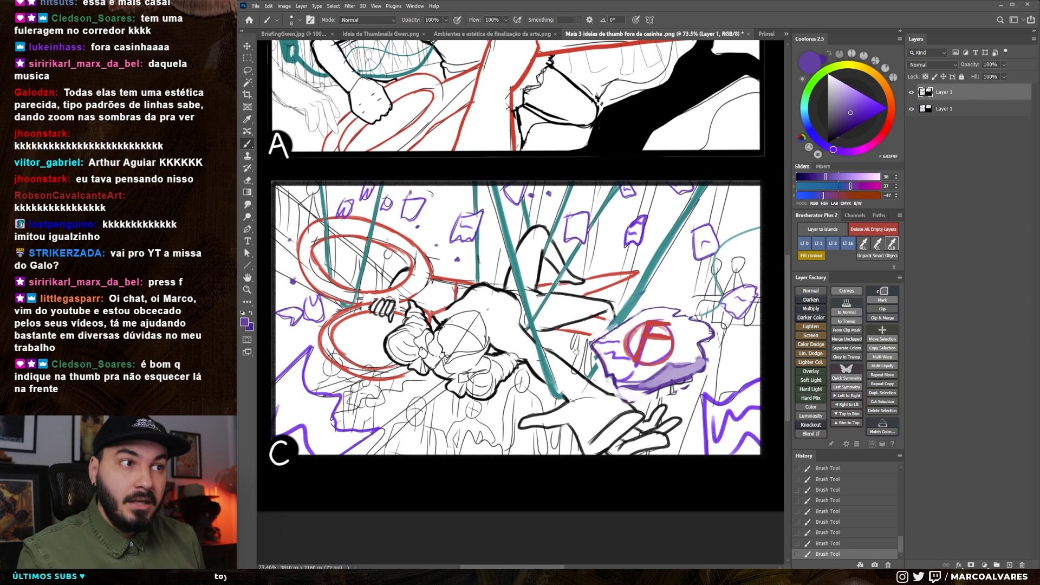
drag(578, 353, 572, 349)
click(670, 259)
click(732, 198)
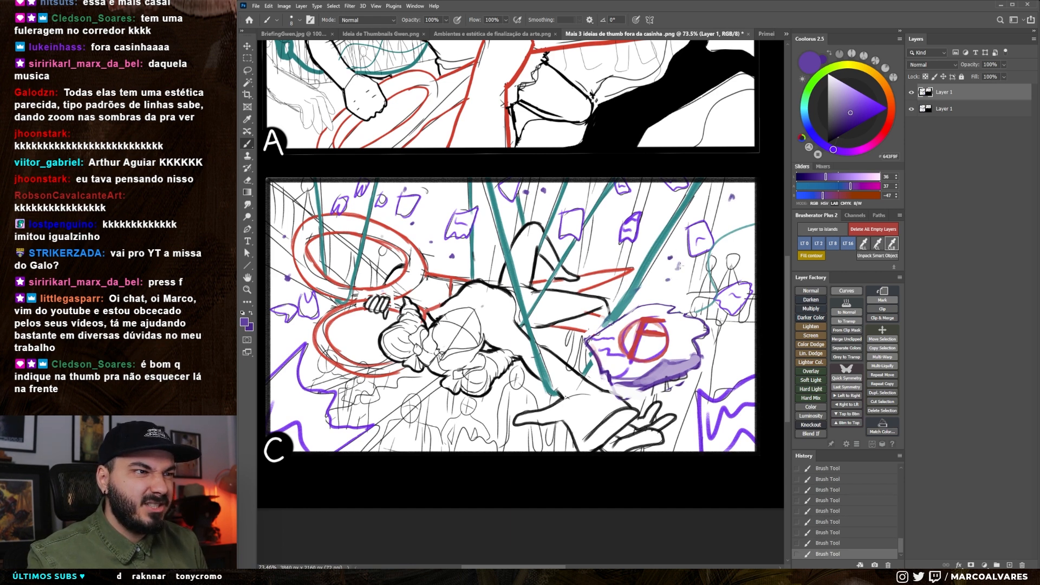
drag(738, 269, 702, 269)
key([)
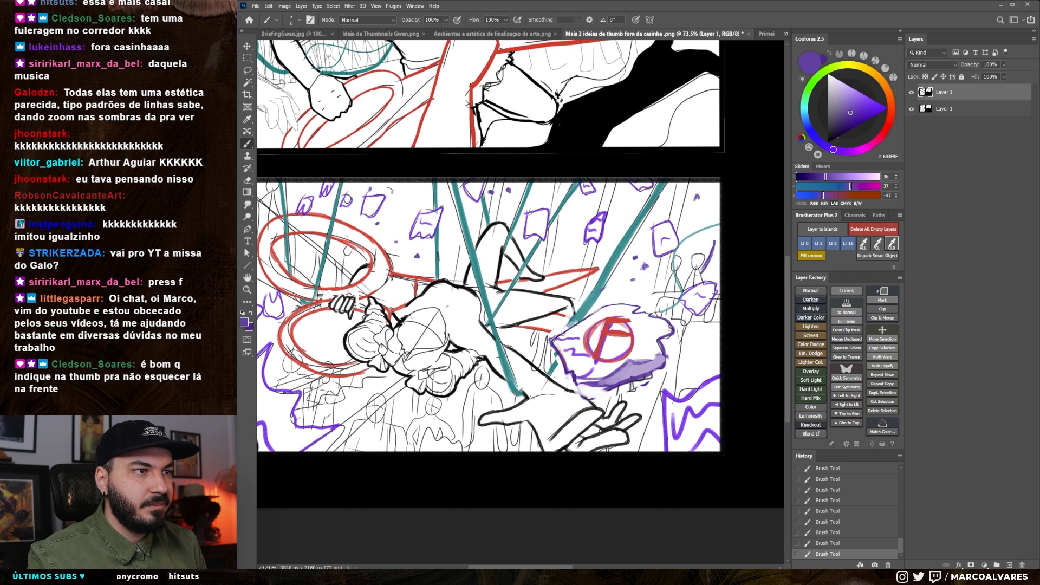
key(ctrl+z)
- Hatch the small background figures beside the flying papers in thumbnail C with a fine brush in sampled near-black
alt+click(704, 255)
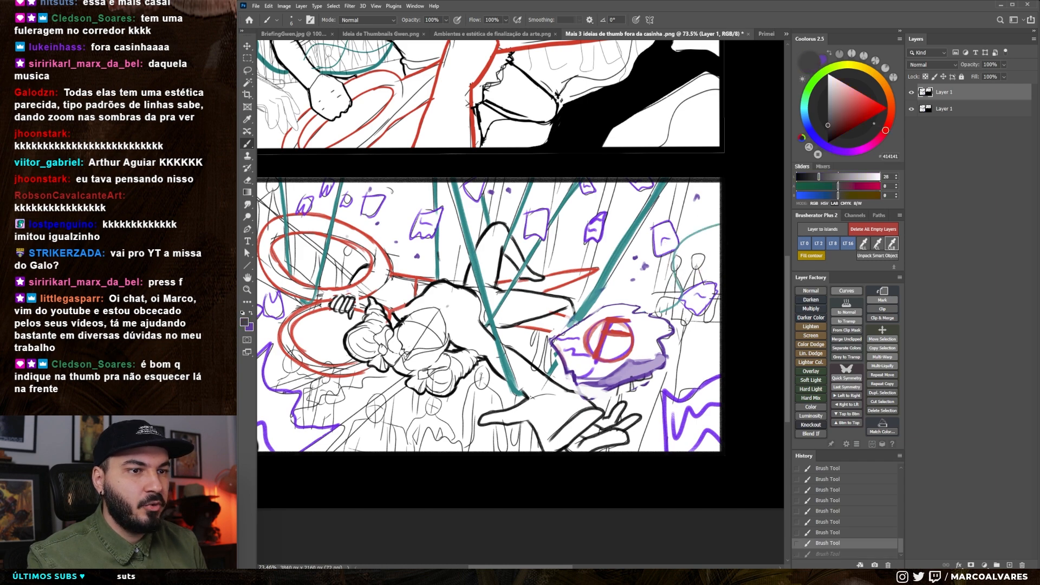
drag(370, 430, 495, 382)
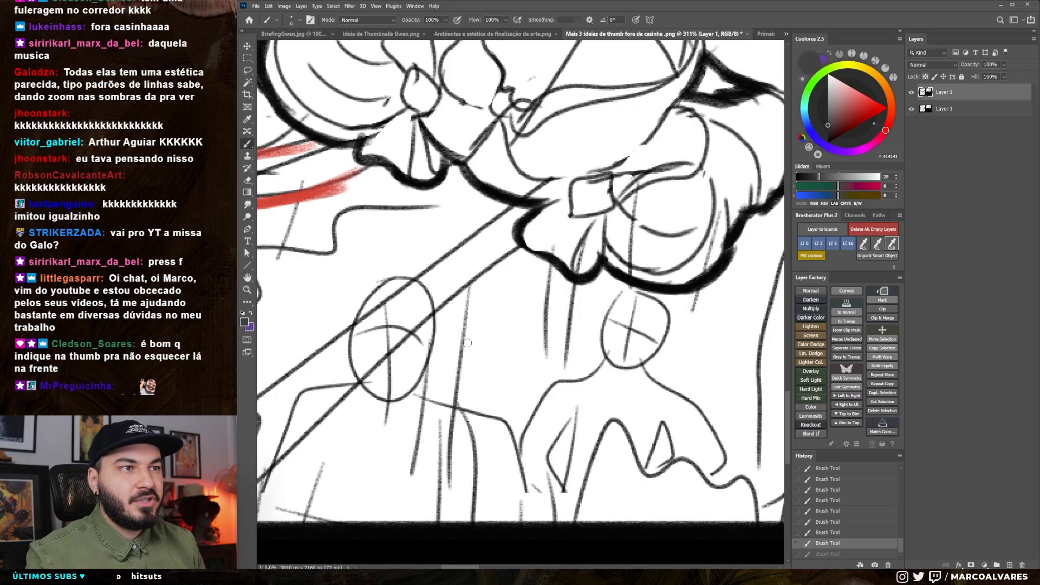
drag(640, 358, 432, 402)
drag(617, 261, 639, 260)
drag(698, 154, 620, 176)
alt+click(610, 276)
key(bracketleft)
key(bracketleft)
mouse_move(639, 231)
mouse_down()
mouse_move(613, 283)
mouse_move(628, 257)
mouse_move(624, 274)
mouse_up()
drag(635, 257, 614, 288)
drag(604, 230, 597, 281)
key(ctrl+z)
drag(520, 302, 523, 315)
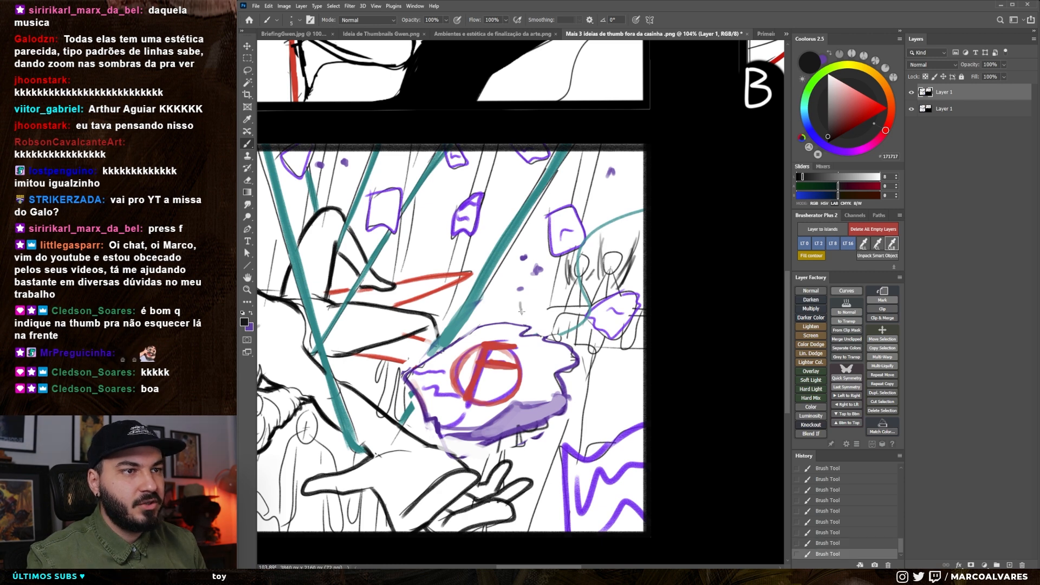
- Add darker hatching strokes to the crowd beneath Gwen in thumbnail C with a larger near-black brush, undoing the unwanted strokes
drag(504, 325, 637, 266)
key(bracketright)
key(bracketright)
drag(420, 369, 427, 391)
mouse_move(420, 370)
mouse_down()
mouse_move(426, 391)
mouse_move(451, 393)
mouse_up()
mouse_move(465, 368)
mouse_down()
mouse_move(453, 390)
mouse_move(465, 395)
mouse_up()
drag(404, 404, 378, 453)
key(ctrl+z)
drag(368, 433, 427, 435)
key(bracketright)
drag(385, 392, 397, 446)
key(ctrl+z)
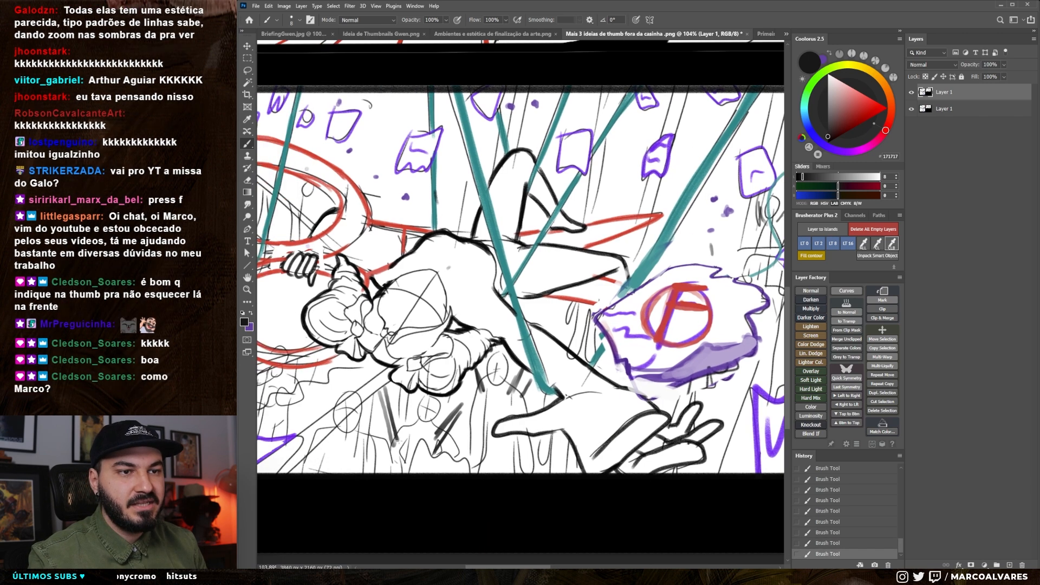
- Sample white, enlarge the brush and retouch the edge of the black foreground shape in thumbnail A
alt+click(395, 438)
scroll(396, 439, down, 5)
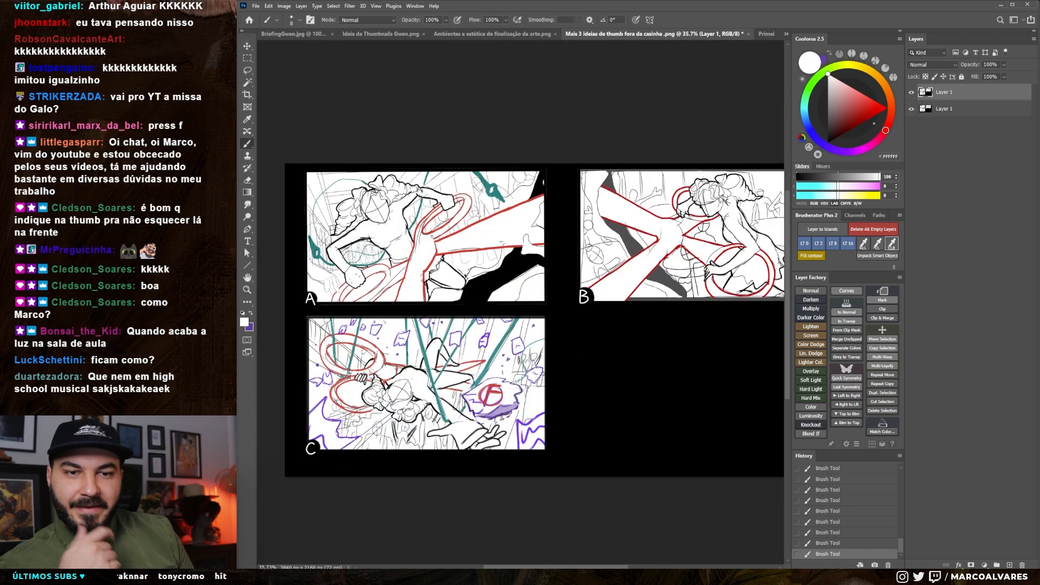
drag(396, 438, 397, 429)
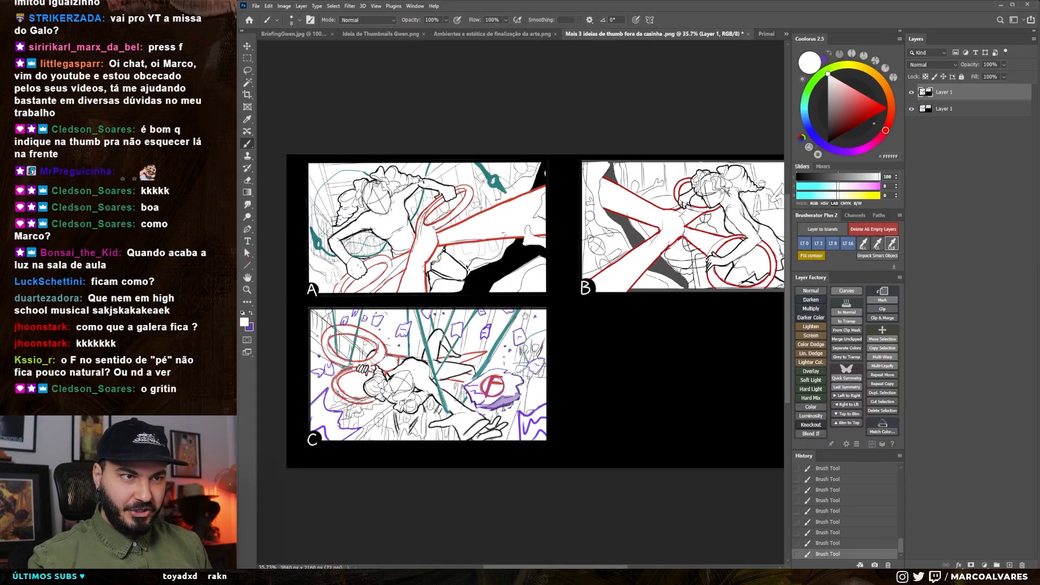
mouse_move(514, 314)
mouse_down()
mouse_move(493, 333)
mouse_move(518, 322)
mouse_up()
drag(466, 268, 534, 273)
alt+click(541, 327)
key(bracketright)
key(bracketright)
key(bracketright)
key(bracketright)
drag(533, 331, 548, 320)
mouse_move(547, 319)
mouse_down()
mouse_move(578, 297)
mouse_move(451, 307)
mouse_move(509, 289)
mouse_up()
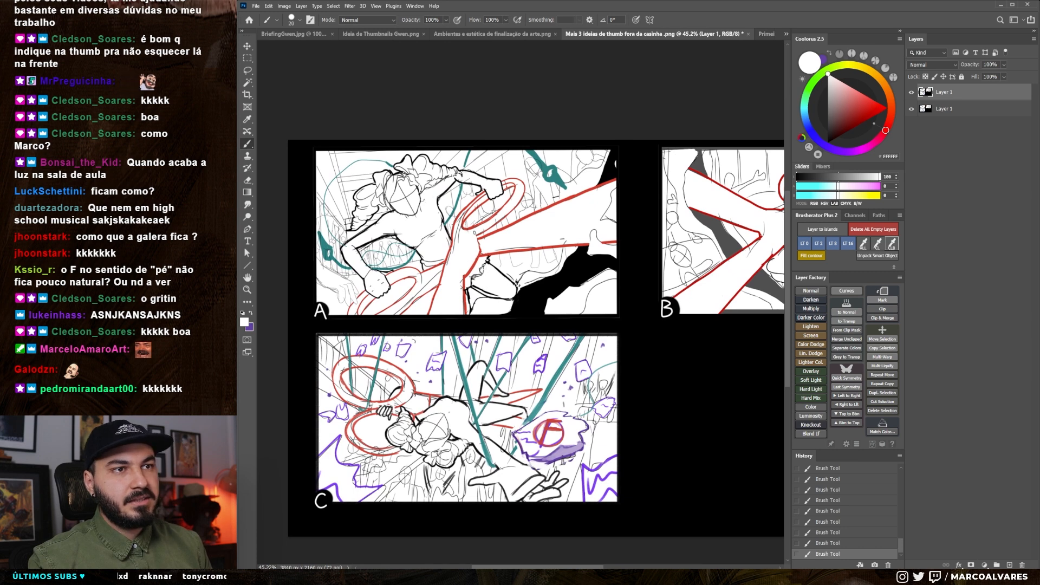
- Rework the edge of thumbnail A's black foreground shape in sampled black with a size 15 brush, undoing one stroke
drag(526, 252, 547, 253)
alt+click(536, 298)
key(bracketleft)
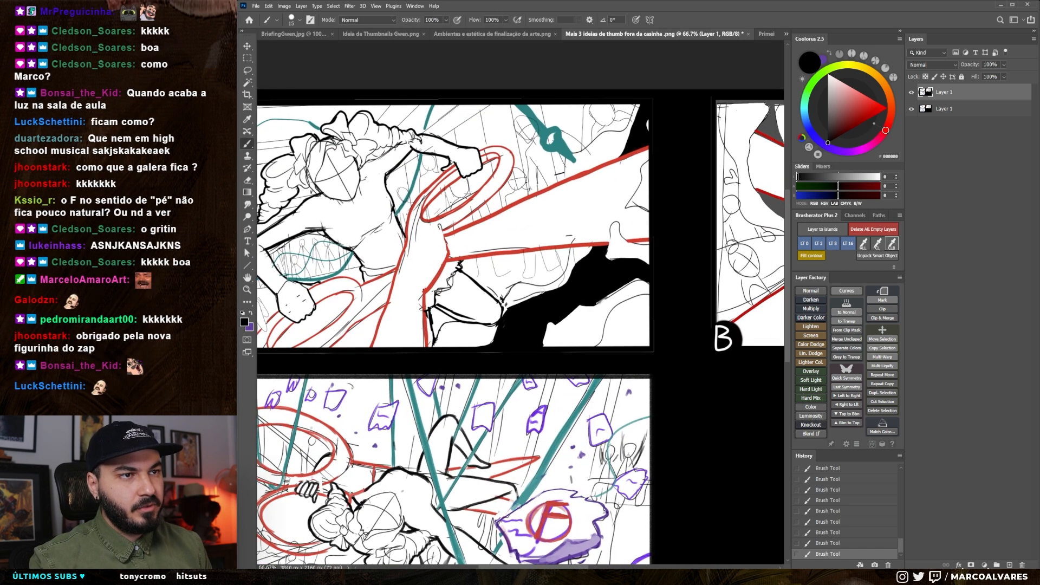
alt+click(534, 280)
alt+click(536, 303)
drag(513, 264, 514, 258)
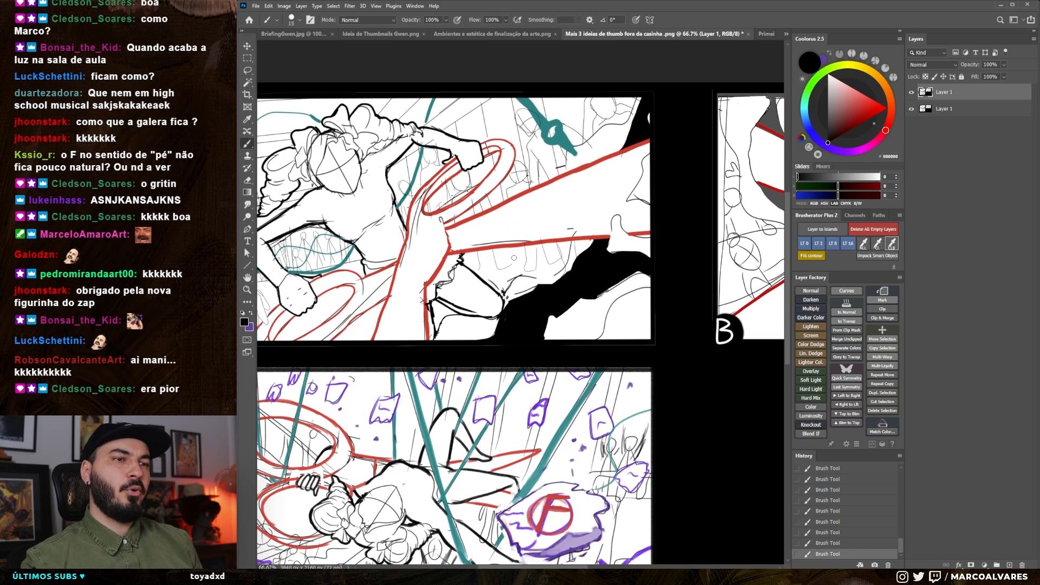
key(bracketright)
key(ctrl+z)
mouse_move(519, 299)
mouse_down()
mouse_move(494, 314)
mouse_move(503, 318)
mouse_move(466, 339)
mouse_move(493, 319)
mouse_move(480, 321)
mouse_move(466, 339)
mouse_move(499, 320)
mouse_move(479, 313)
mouse_move(500, 304)
mouse_move(482, 310)
mouse_move(490, 312)
mouse_move(485, 272)
mouse_move(509, 298)
mouse_up()
key(bracketleft)
alt+click(484, 303)
key(bracketright)
key(bracketright)
key(bracketright)
key(bracketright)
key(ctrl+z)
alt+click(519, 301)
key(bracketleft)
key(bracketleft)
key(bracketleft)
key(bracketleft)
key(bracketleft)
key(bracketleft)
key(bracketleft)
key(bracketleft)
mouse_move(464, 256)
mouse_down()
mouse_move(510, 309)
mouse_move(529, 307)
mouse_up()
key(ctrl+z)
- Examine thumbnail B and compare its composition with thumbnails A and C
drag(469, 227, 477, 231)
mouse_move(470, 313)
mouse_down()
mouse_move(481, 308)
mouse_move(475, 327)
mouse_up()
drag(531, 331, 455, 285)
drag(637, 294, 531, 313)
drag(571, 274, 599, 236)
drag(490, 251, 483, 252)
mouse_move(428, 228)
mouse_down()
mouse_move(434, 276)
mouse_move(475, 305)
mouse_up()
key(ctrl+z)
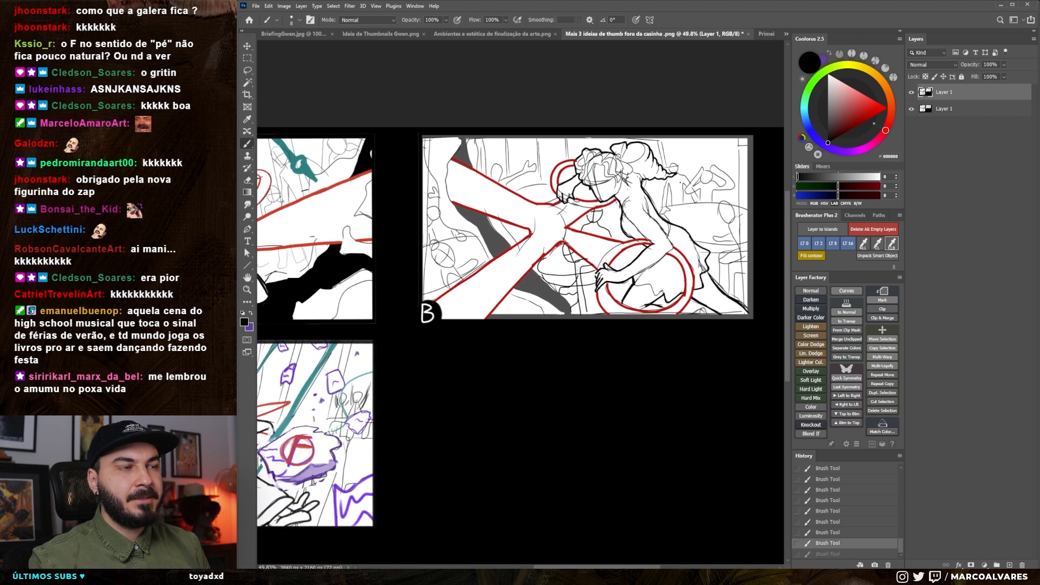
drag(472, 269, 561, 253)
drag(481, 247, 562, 237)
drag(467, 230, 507, 228)
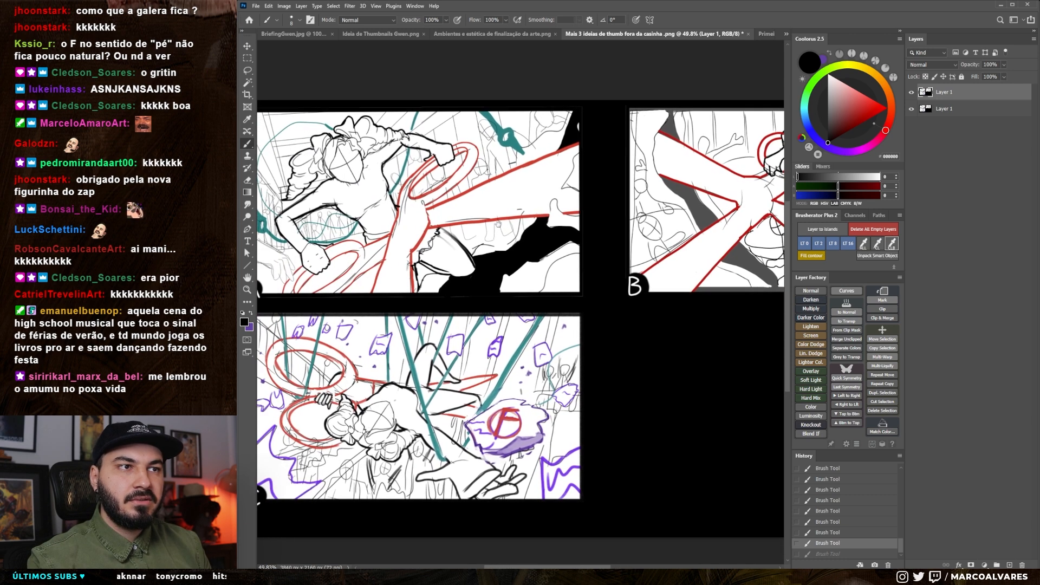
- Paint out the hand-like outline at the outer end of thumbnail A's red scissors blade with black and sampled white
mouse_move(551, 223)
mouse_down()
mouse_move(579, 225)
mouse_move(540, 209)
mouse_up()
alt+click(557, 195)
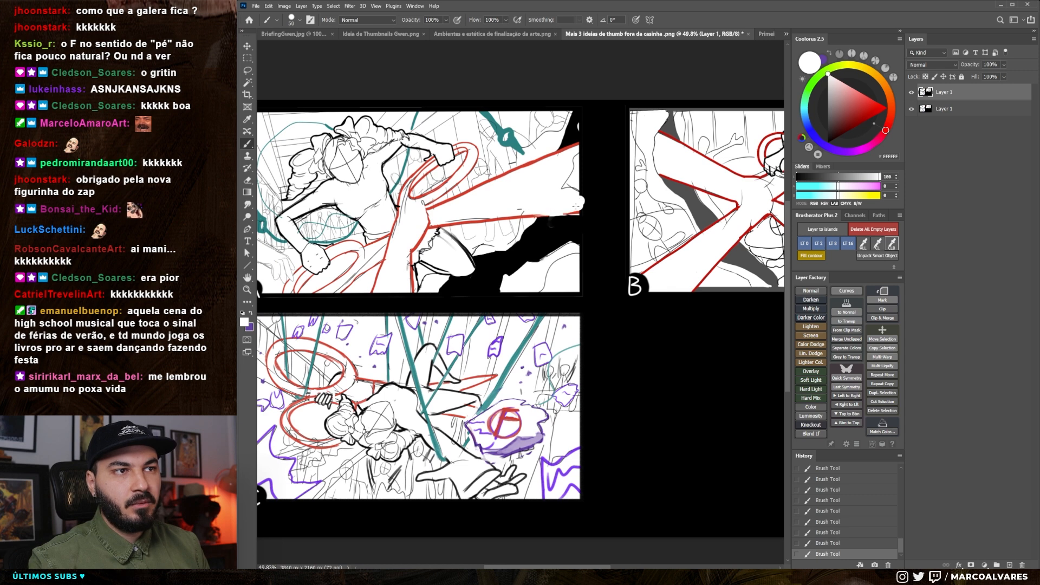
key(bracketleft)
key(bracketleft)
alt+click(566, 252)
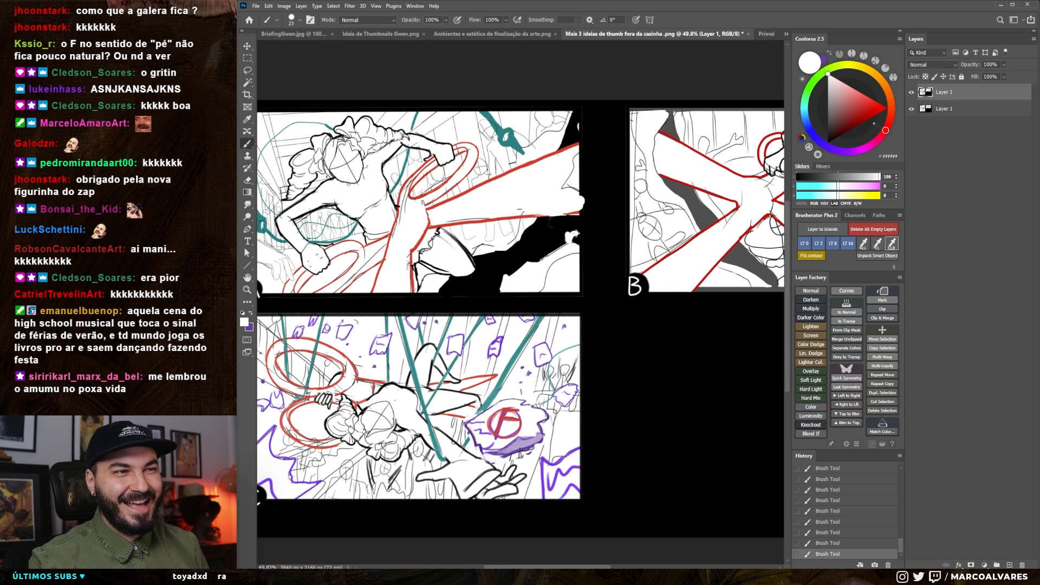
- Repaint the black frame along thumbnail A's right edge in sampled black with a larger brush
alt+click(592, 219)
key(bracketright)
key(bracketright)
drag(583, 132, 583, 257)
drag(558, 225, 586, 241)
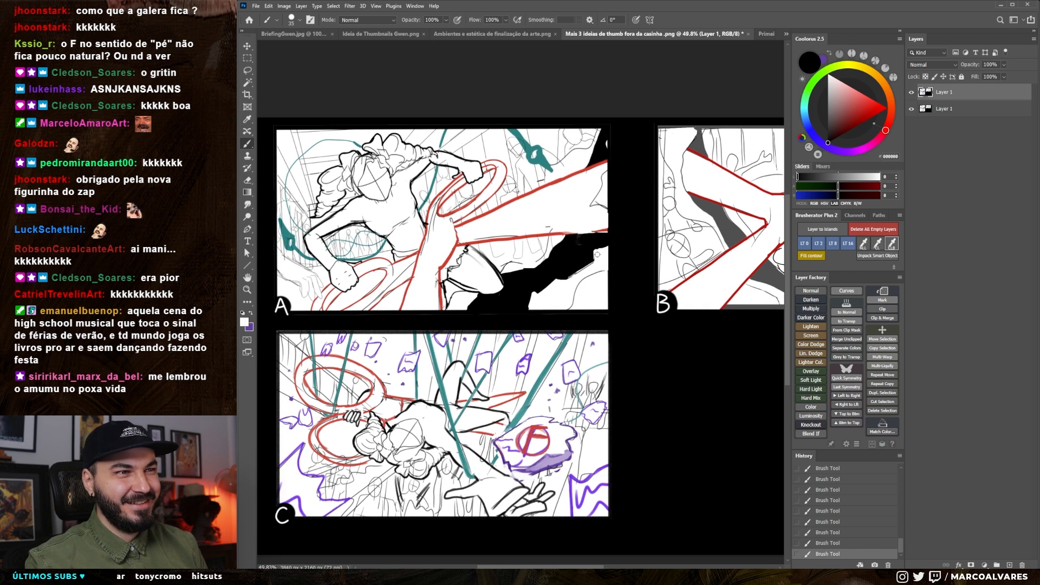
- Roughen the upper edge of the black foreground shape in thumbnail A with sampled white and a size 15 brush
alt+click(597, 254)
drag(554, 251, 558, 245)
alt+click(555, 247)
alt+click(557, 240)
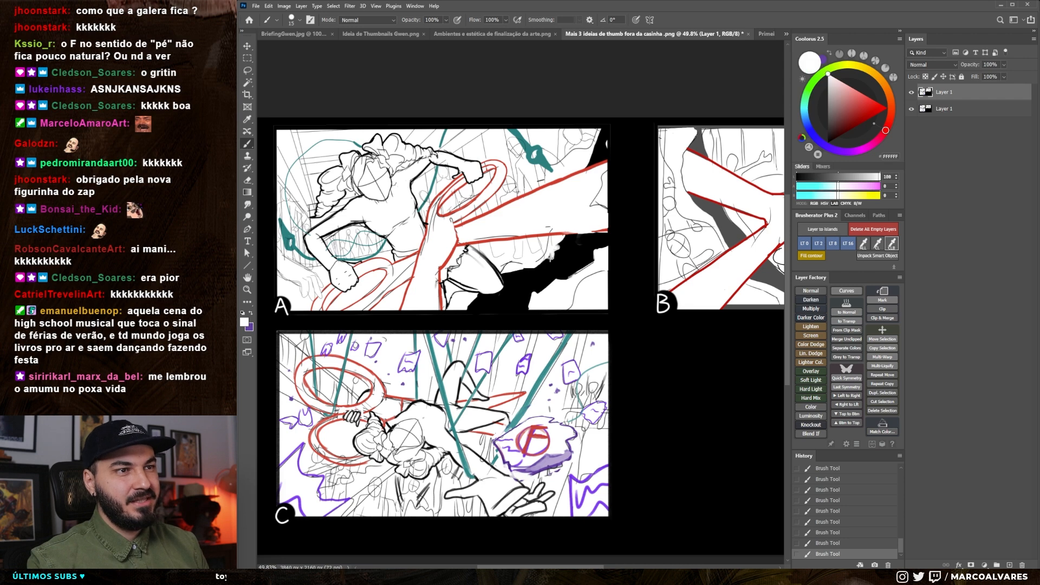
alt+click(511, 278)
- Review the four sketches in Primeiras 4 Thumbnails.png and return to thumbnails A and C in the three-ideas document
key(ctrl+Tab)
drag(555, 280, 537, 295)
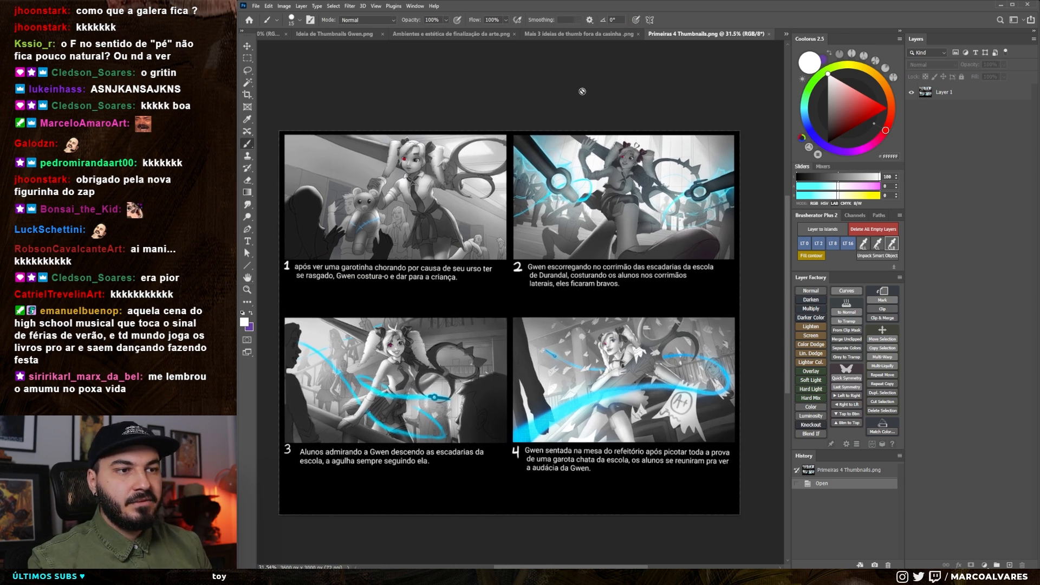
click(578, 34)
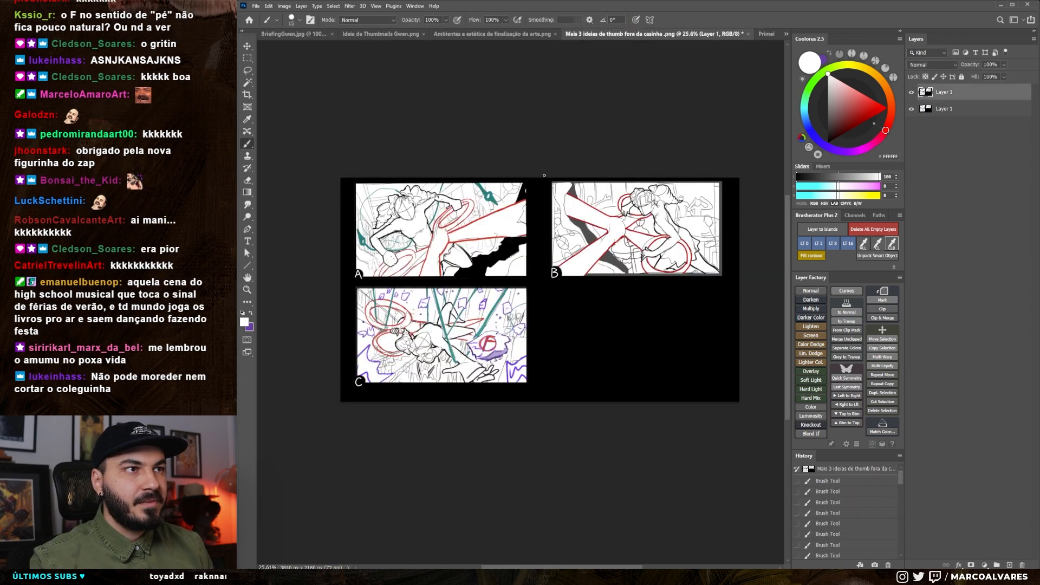
scroll(425, 301, up, 3)
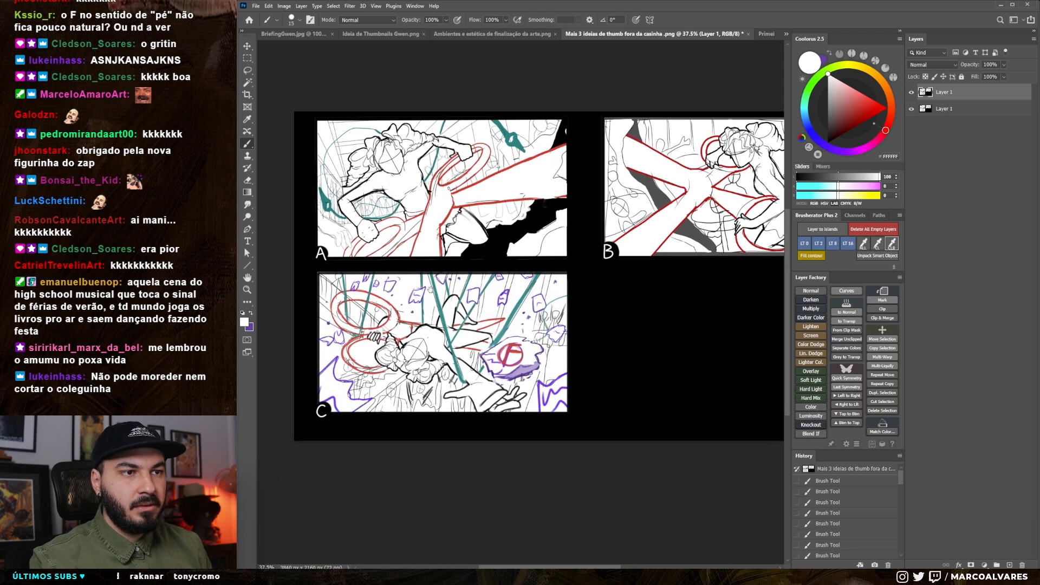
drag(424, 301, 418, 313)
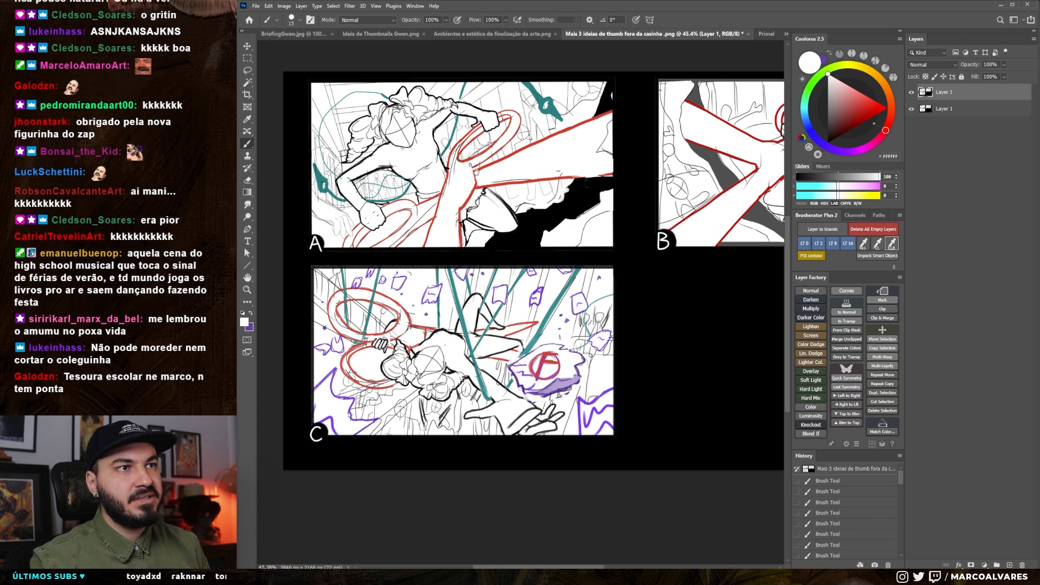
scroll(502, 254, up, 2)
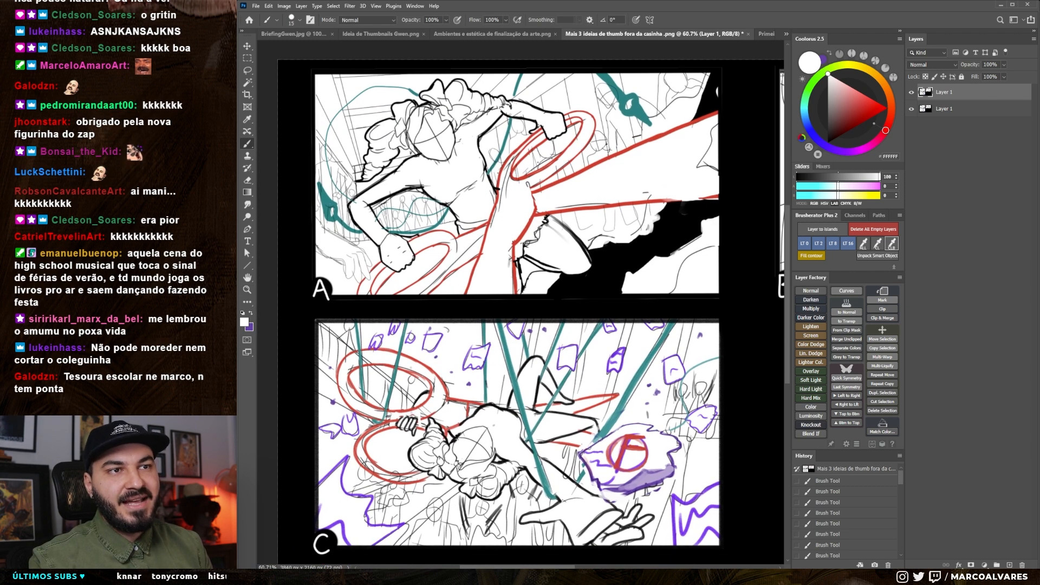
- Draw thread bands below the upper needle in thumbnail A in teal sampled from it, undoing the unwanted strokes
drag(409, 215, 415, 205)
key(ctrl+z)
key(x)
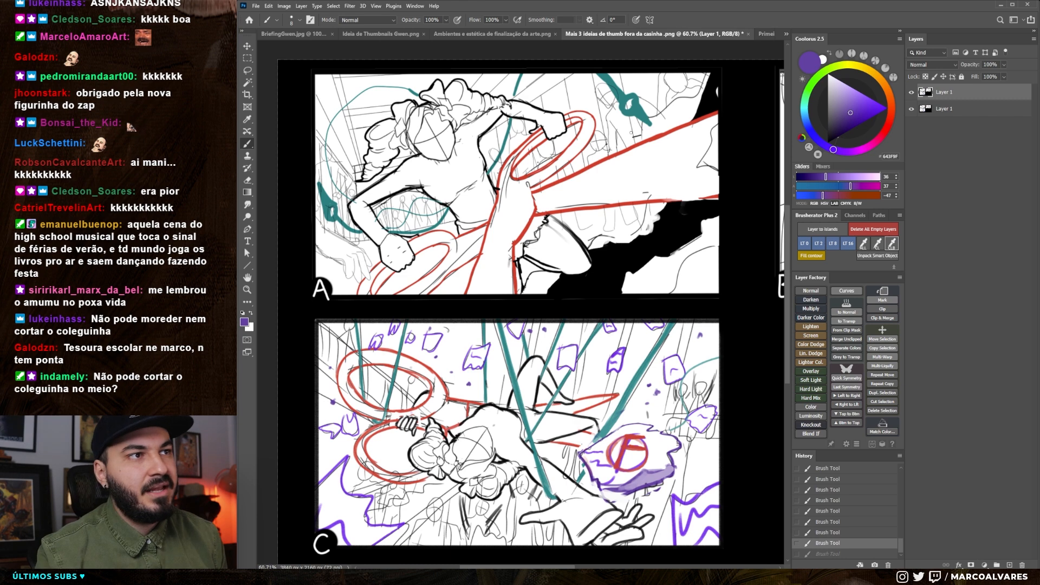
alt+click(633, 126)
key(])
mouse_move(618, 124)
mouse_down()
mouse_move(629, 142)
mouse_move(643, 131)
mouse_move(621, 142)
mouse_up()
key(ctrl+z)
- Sketch a background figure around the teal bands in thumbnail A with a finer black brush, undoing the unwanted strokes
key(x)
key([)
key([)
key([)
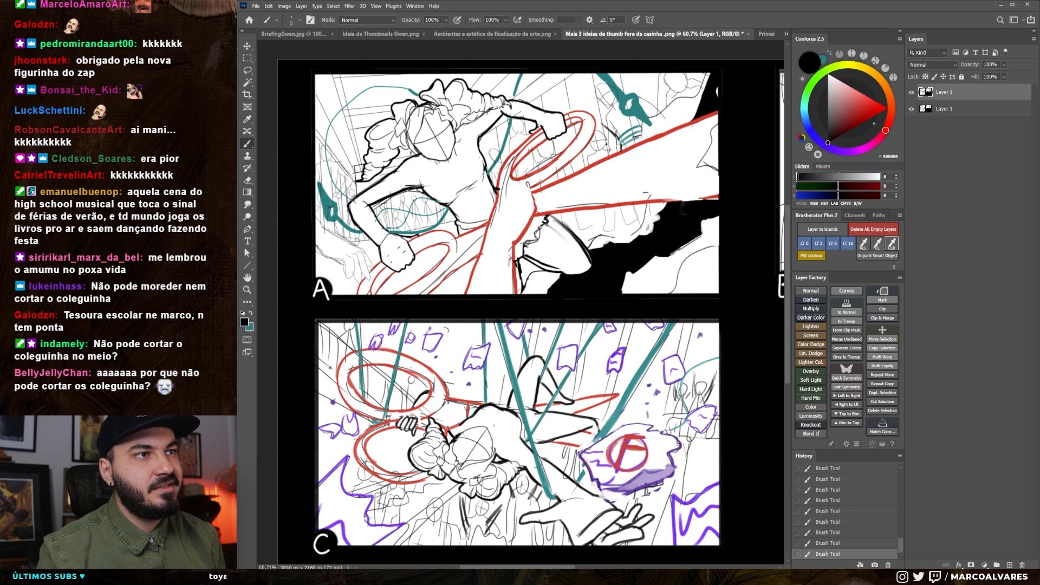
drag(611, 121, 623, 140)
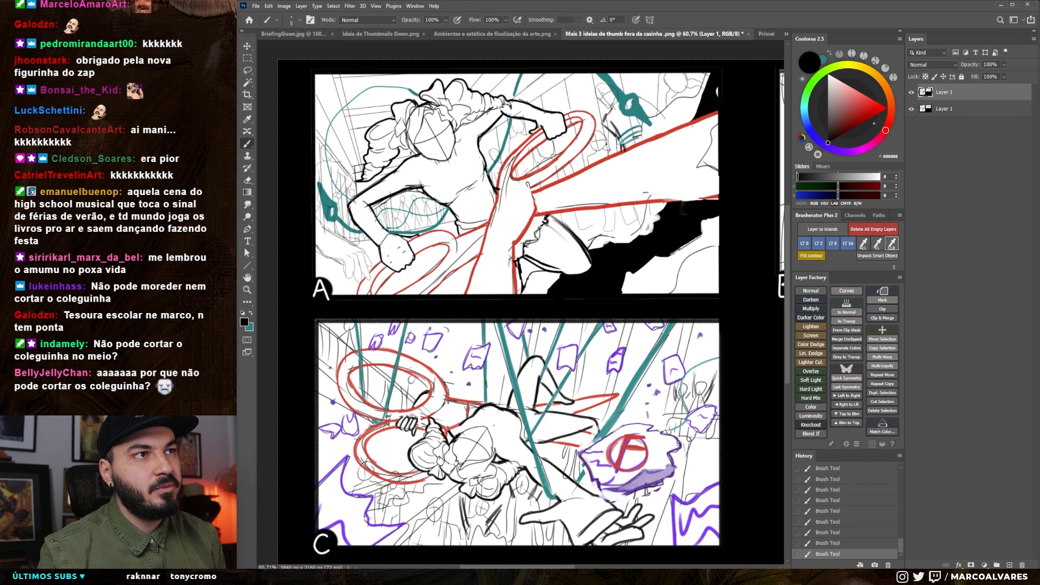
key(ctrl+z)
drag(597, 93, 606, 103)
key(ctrl+z)
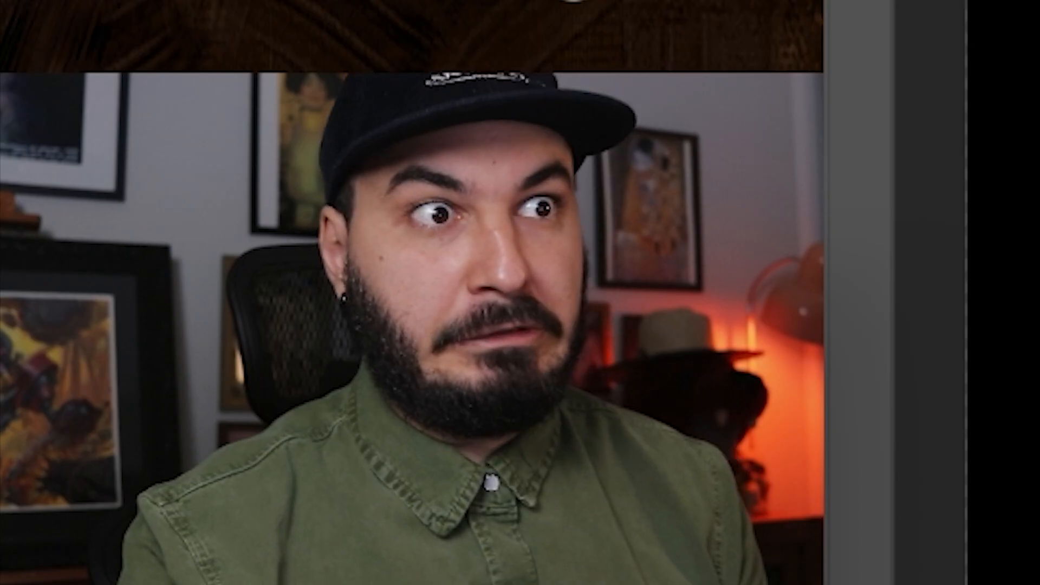
- Add small teal thread marks on the background figures framed by Gwen's bent arm in thumbnail A
scroll(520, 227, up, 3)
key(x)
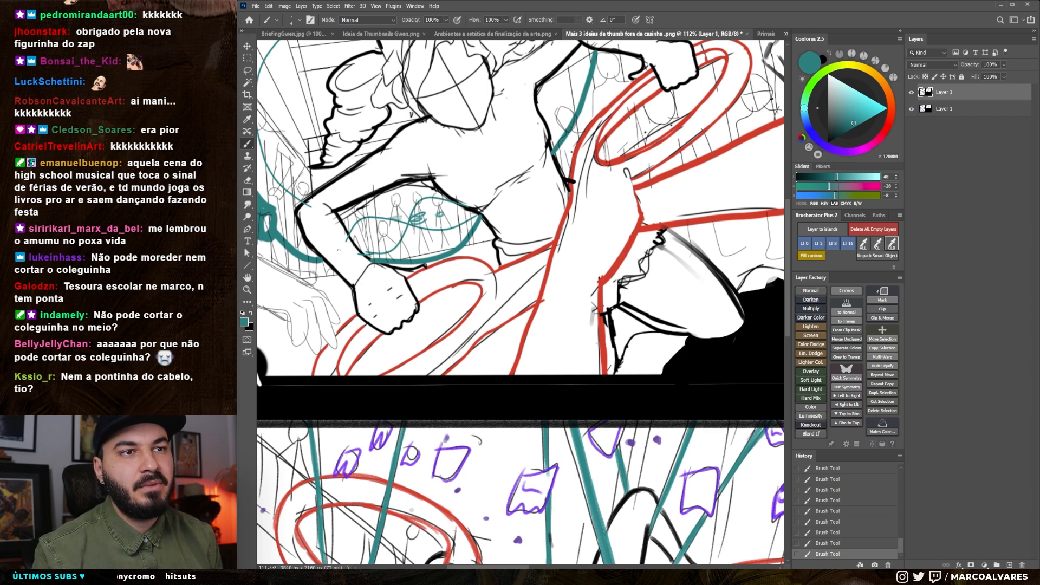
scroll(520, 303, down, 3)
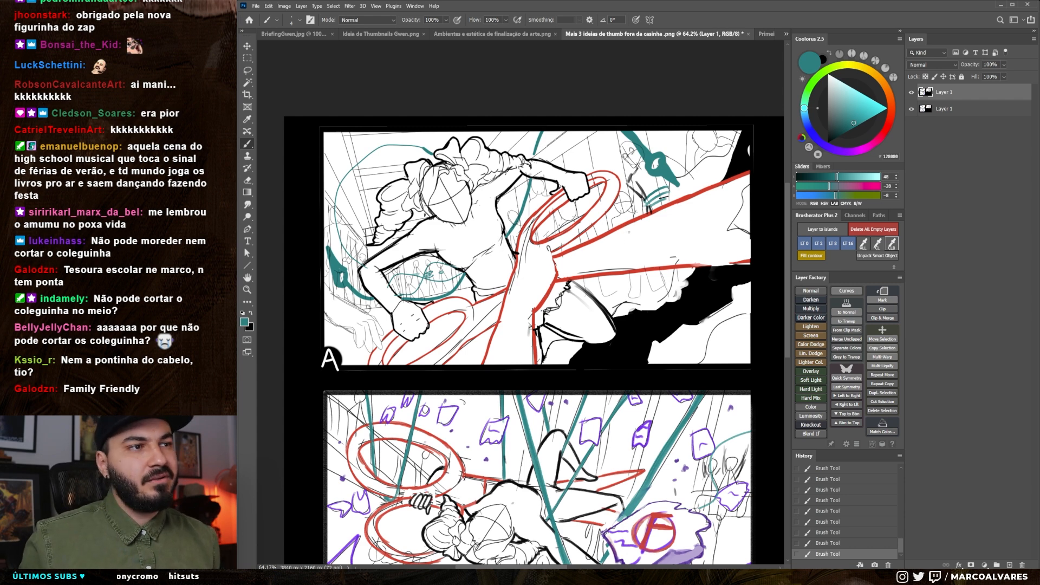
- Look over thumbnails A, B and C, and switch to Primeiras 4 Thumbnails.png to examine sketch 1 and its caption
drag(550, 282, 523, 283)
drag(515, 324, 477, 324)
drag(555, 358, 498, 325)
drag(603, 279, 449, 303)
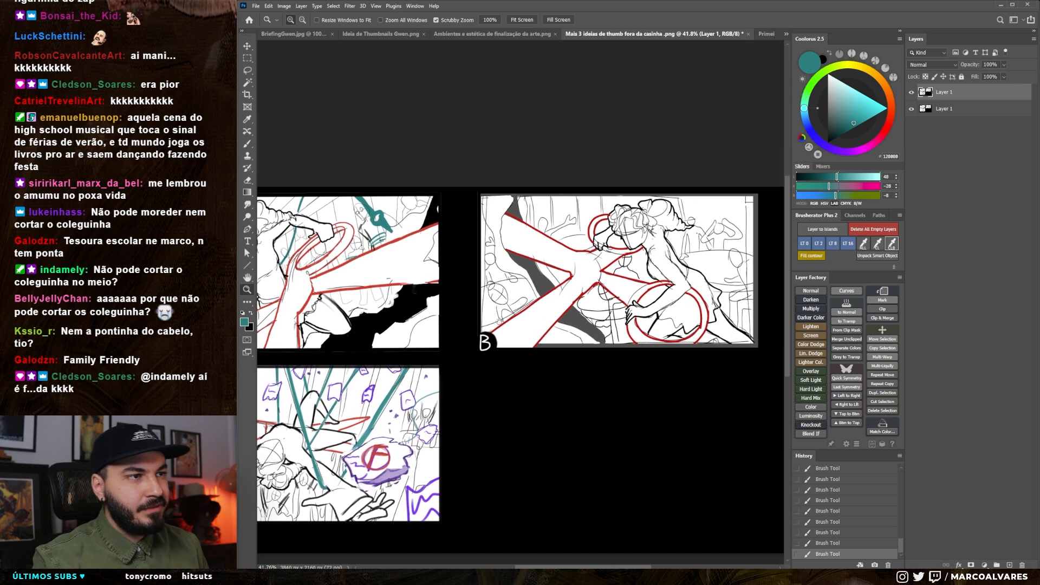
mouse_move(478, 392)
mouse_down()
mouse_move(616, 328)
mouse_move(611, 317)
mouse_up()
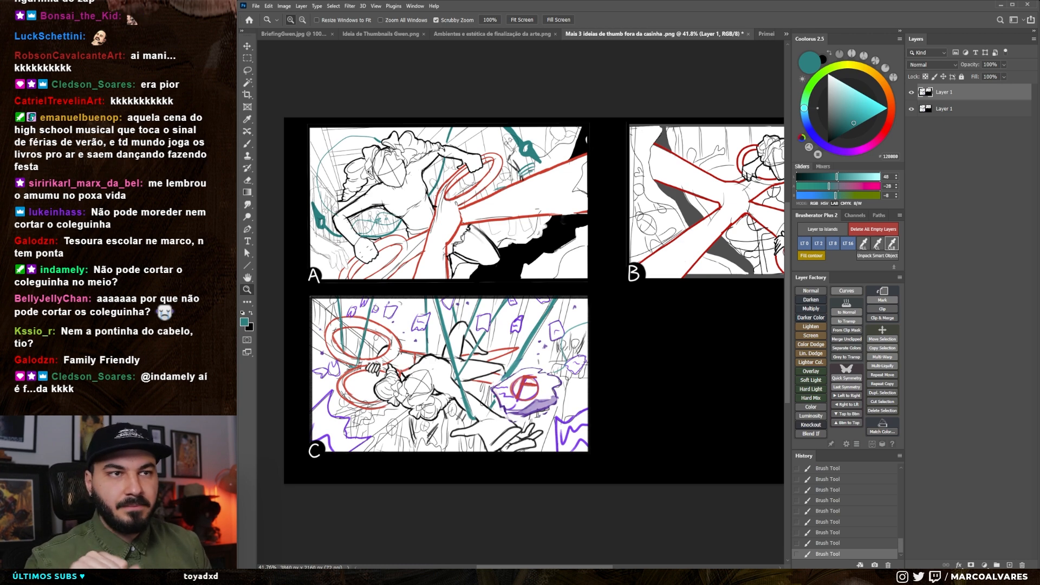
key(ctrl+Tab)
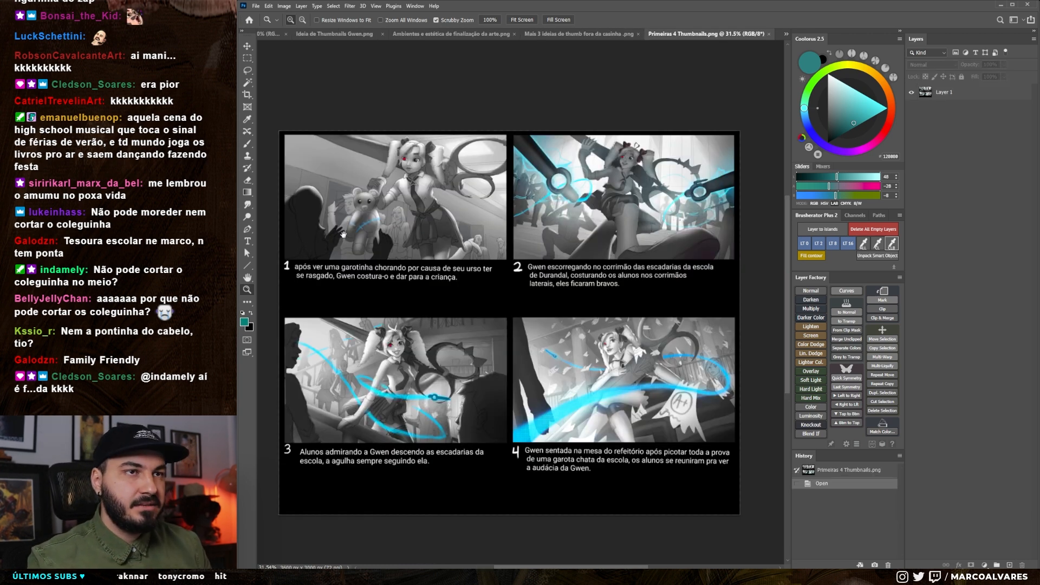
drag(726, 168, 733, 168)
drag(332, 238, 365, 258)
drag(365, 258, 424, 323)
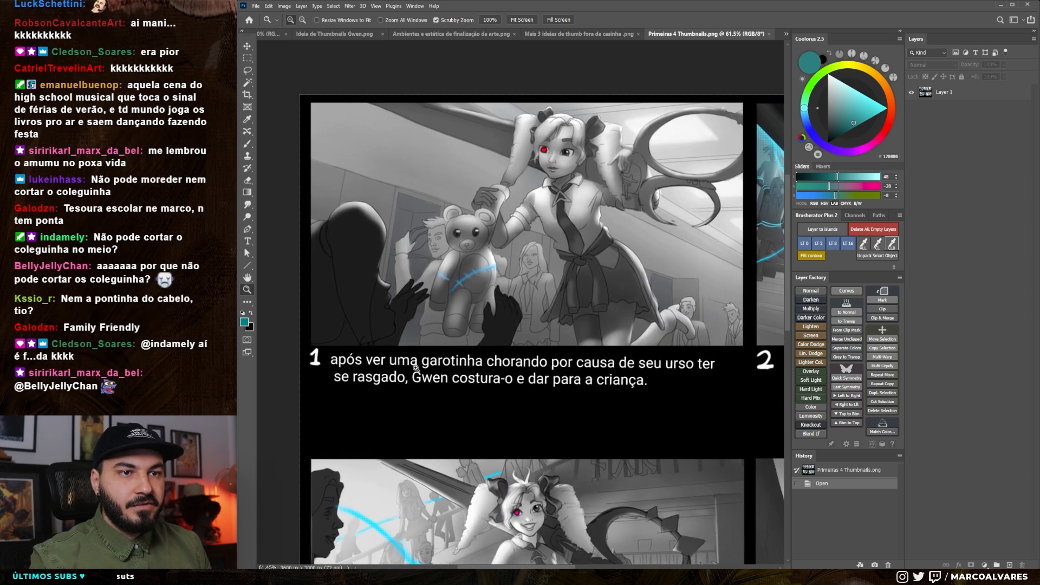
scroll(383, 358, down, 7)
drag(394, 388, 372, 299)
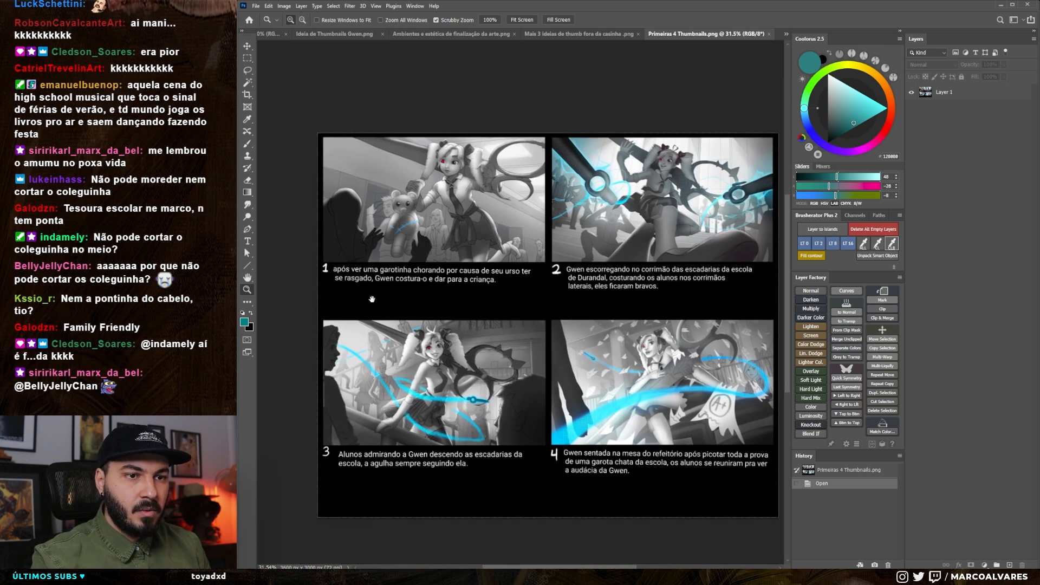
scroll(366, 403, up, 7)
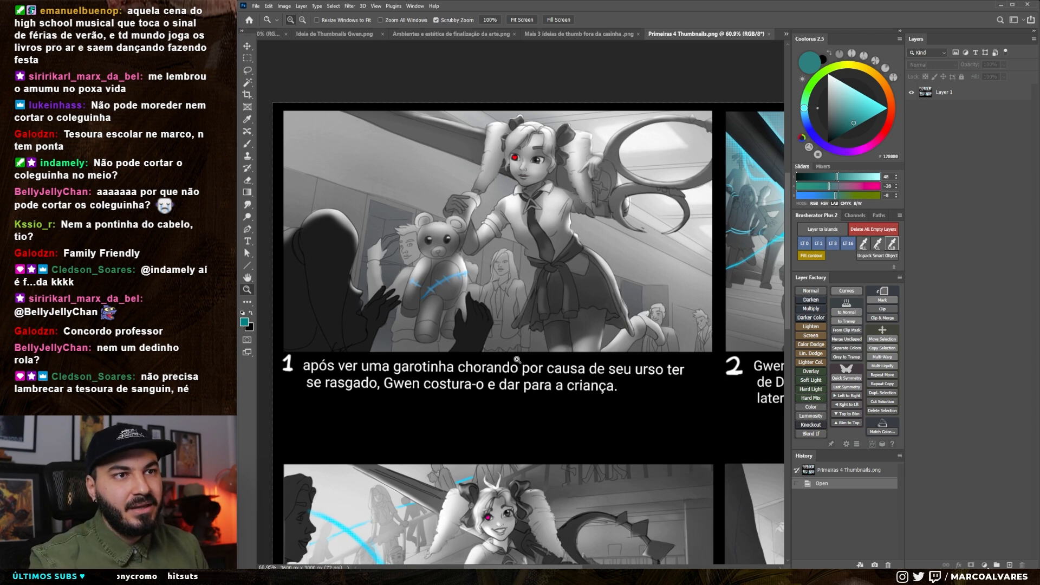
drag(489, 334, 494, 339)
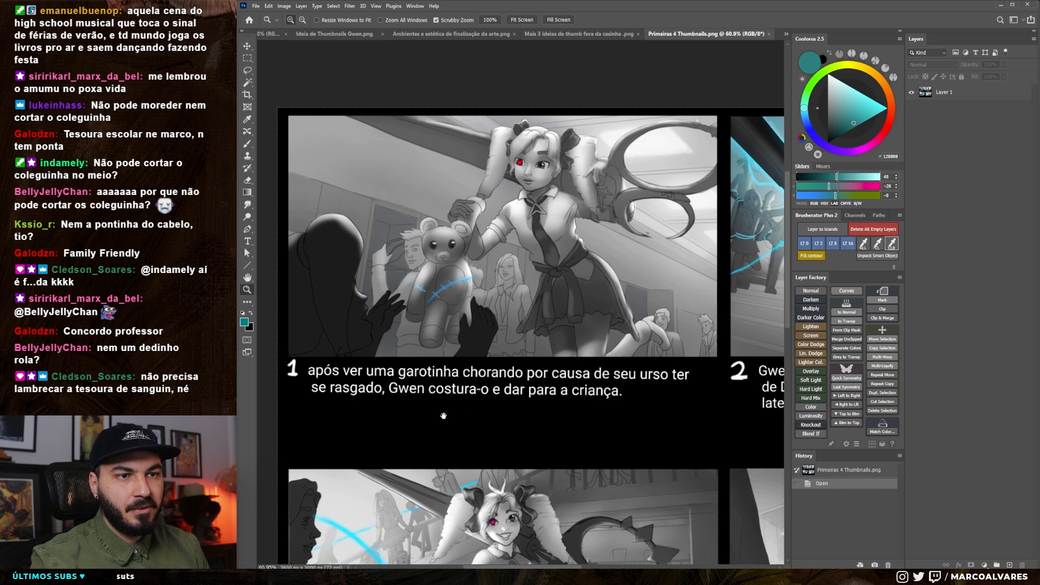
- Examine sketches 2, 3 and 4 up close together with the captions written below them
drag(523, 416, 524, 422)
drag(680, 425, 462, 425)
drag(694, 410, 451, 442)
scroll(493, 448, up, 1)
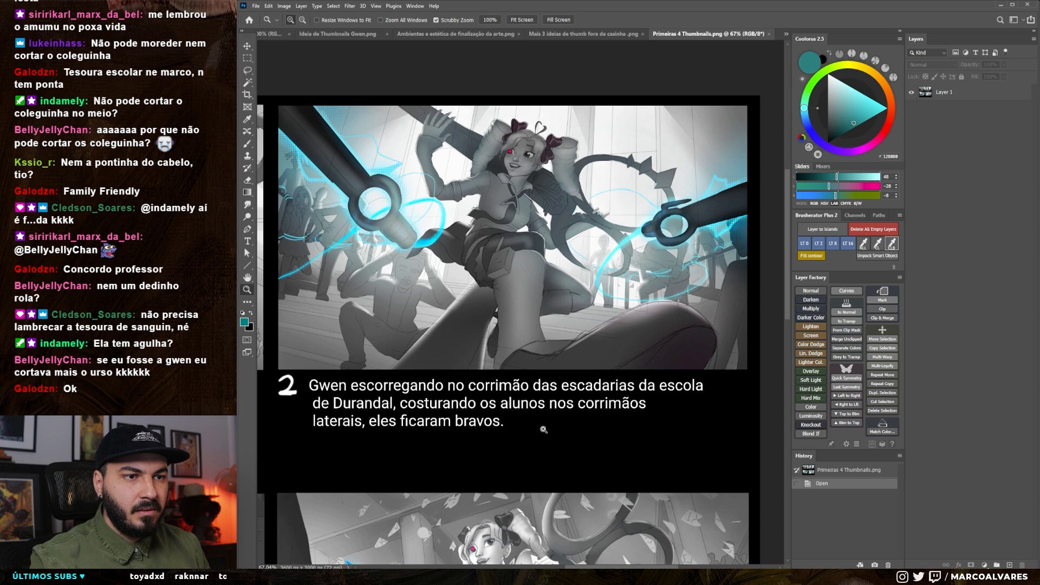
drag(544, 424, 545, 431)
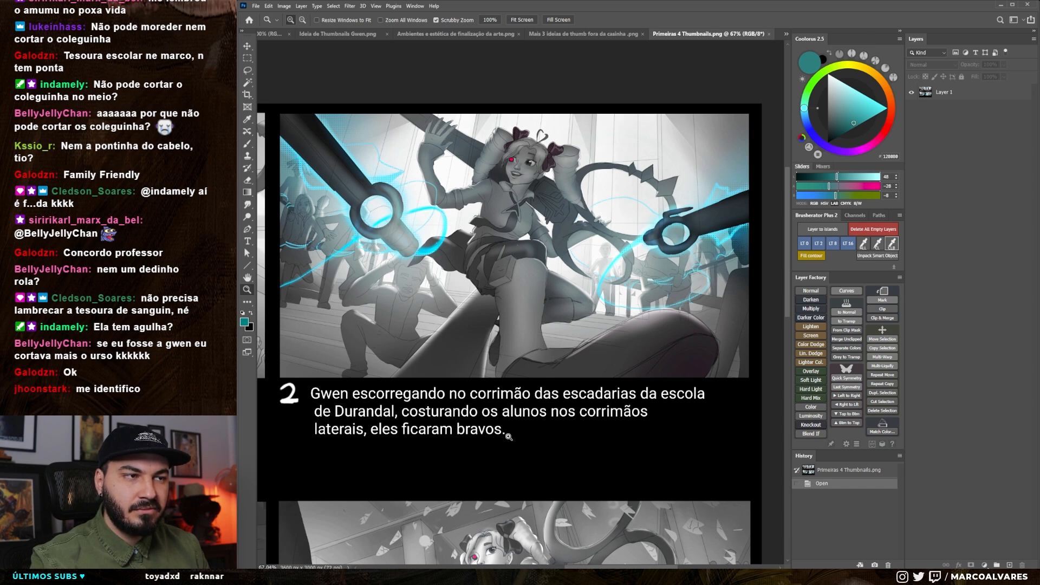
drag(480, 436, 492, 444)
drag(600, 362, 520, 417)
drag(508, 429, 699, 285)
drag(409, 466, 428, 467)
drag(416, 467, 419, 435)
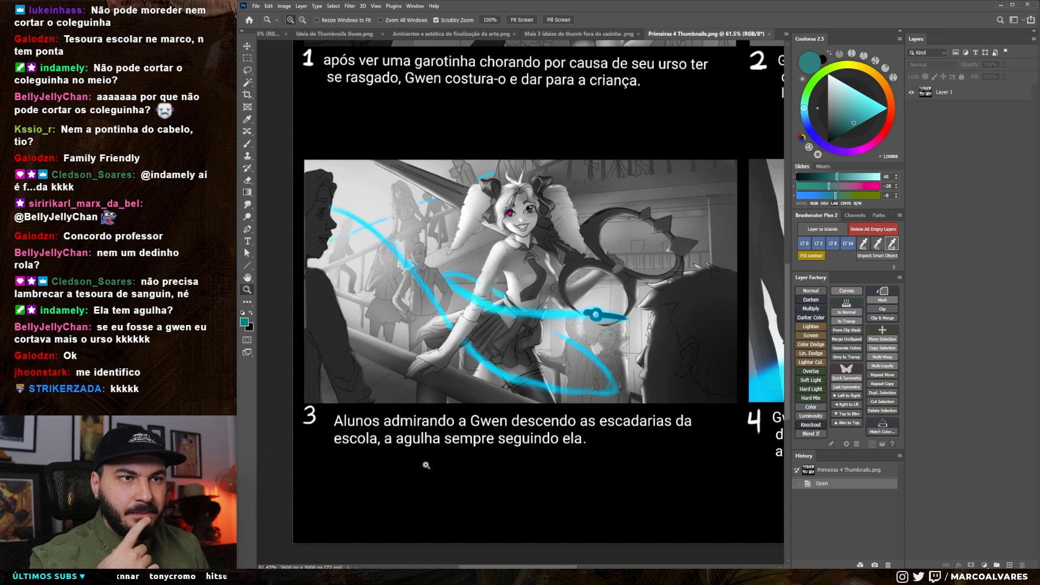
drag(704, 477, 481, 473)
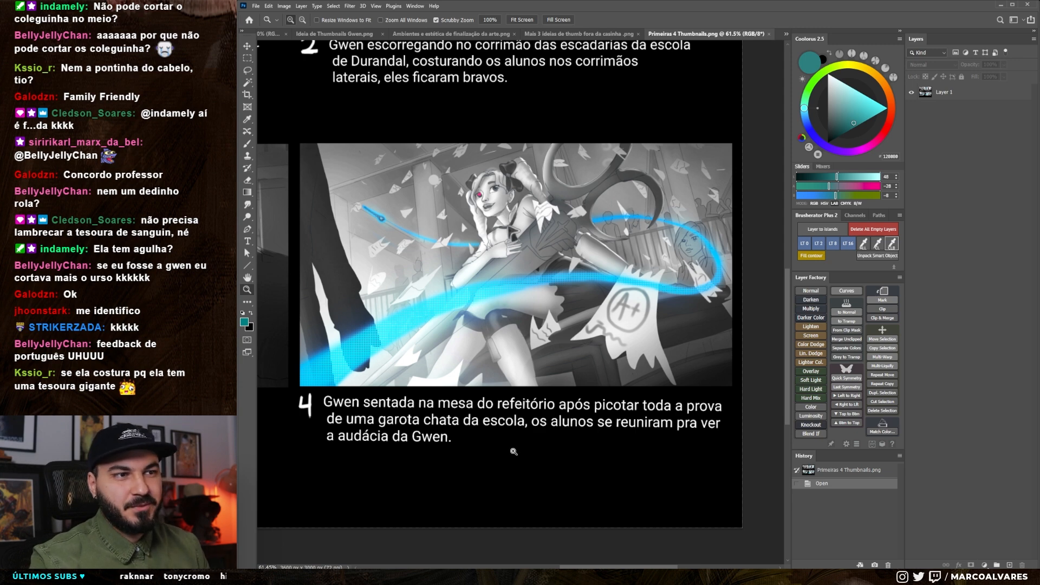
scroll(523, 442, down, 6)
drag(488, 399, 641, 460)
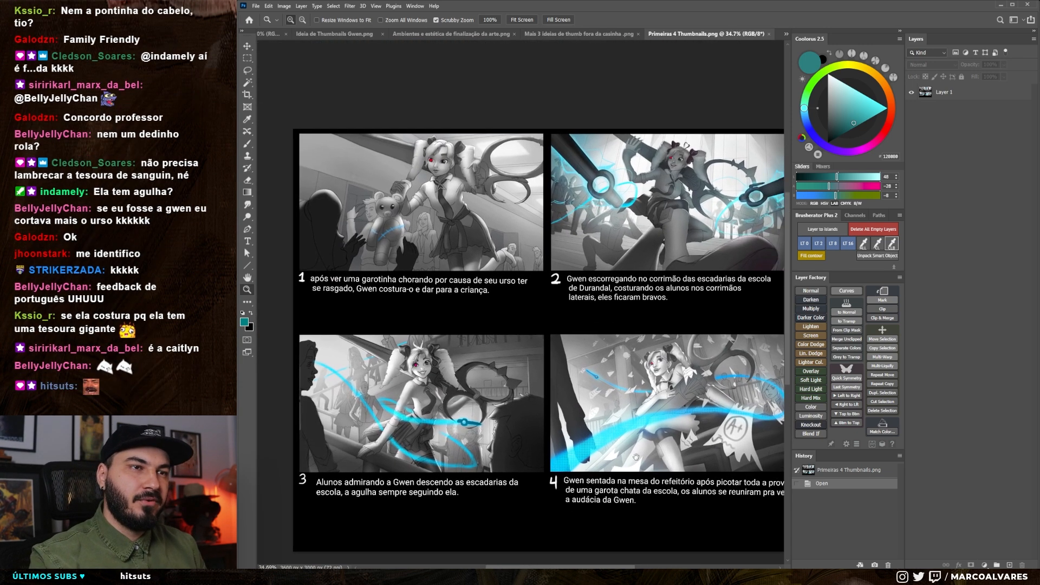
- Return to sketch 1 with the teddy bear and add a new empty layer above the image
drag(578, 410, 567, 405)
drag(433, 220, 469, 342)
scroll(470, 341, down, 1)
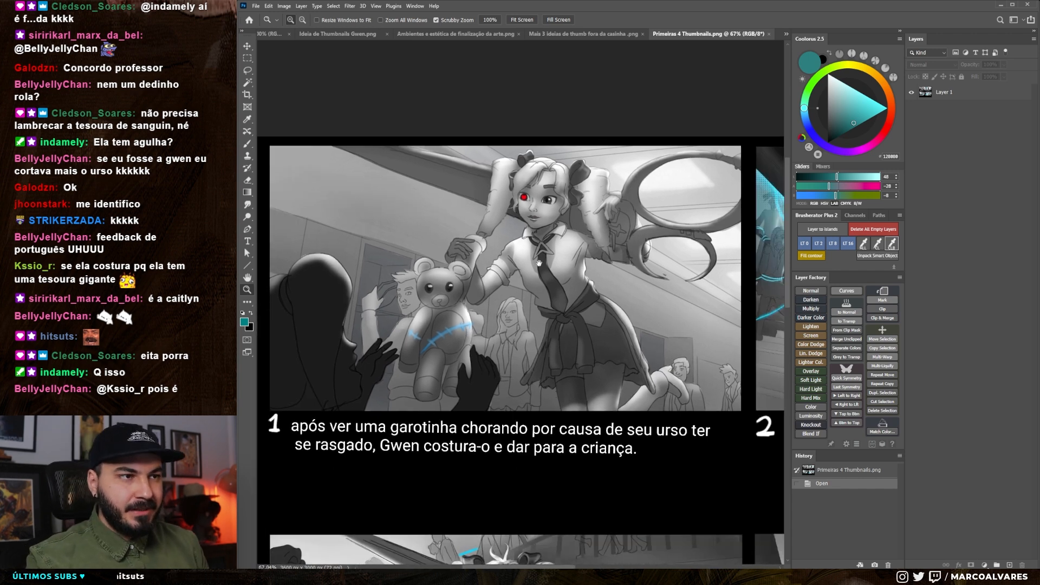
drag(552, 261, 557, 248)
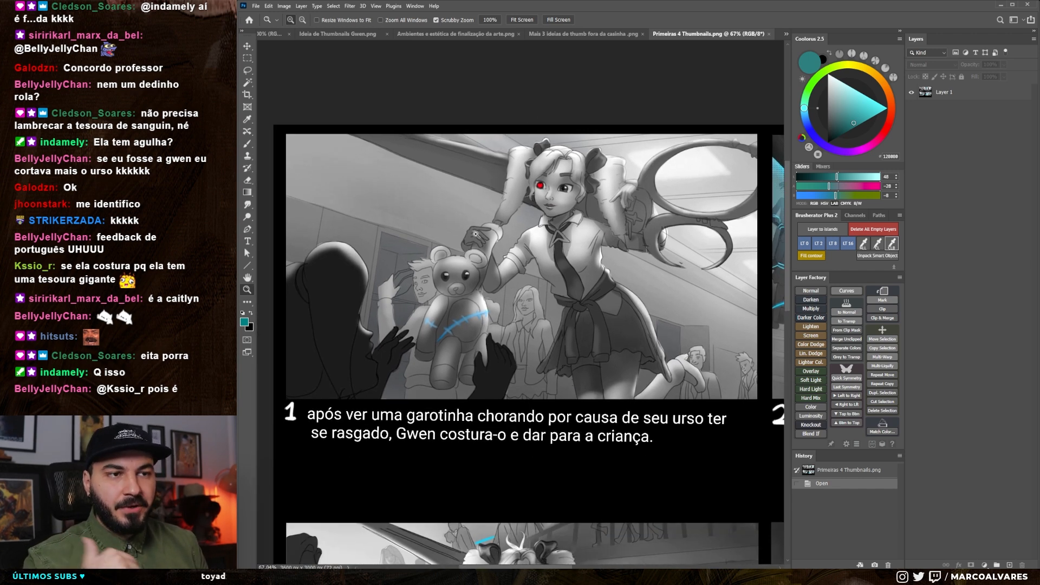
drag(494, 294, 499, 291)
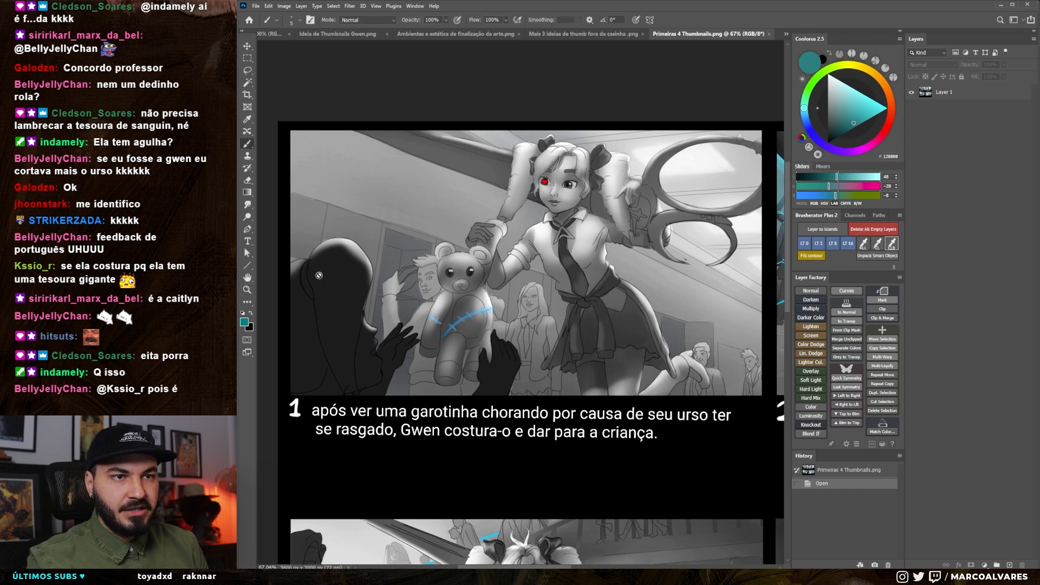
click(335, 267)
click(520, 210)
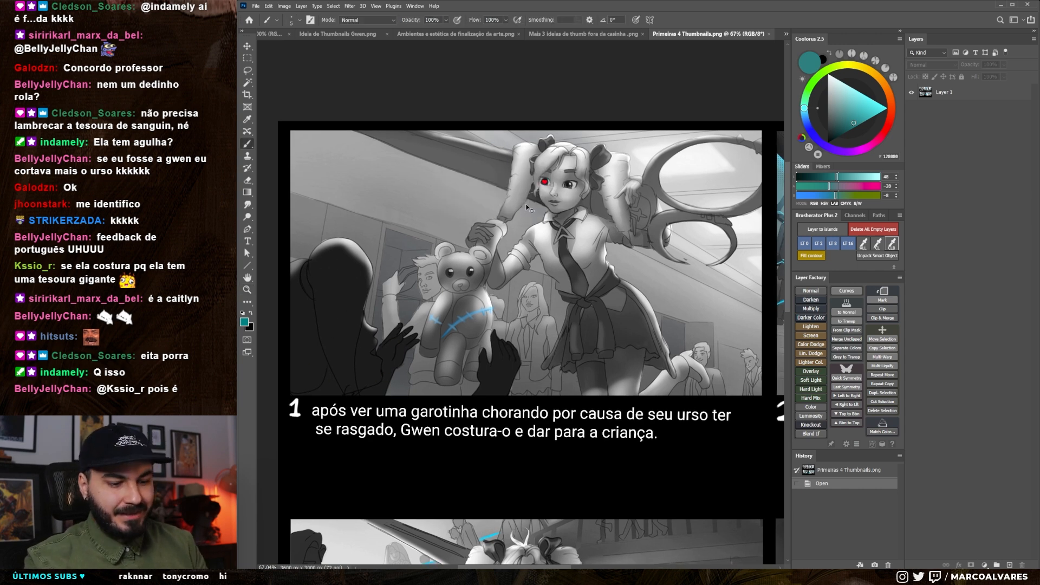
key(ctrl+shift+alt+n)
drag(526, 283, 525, 285)
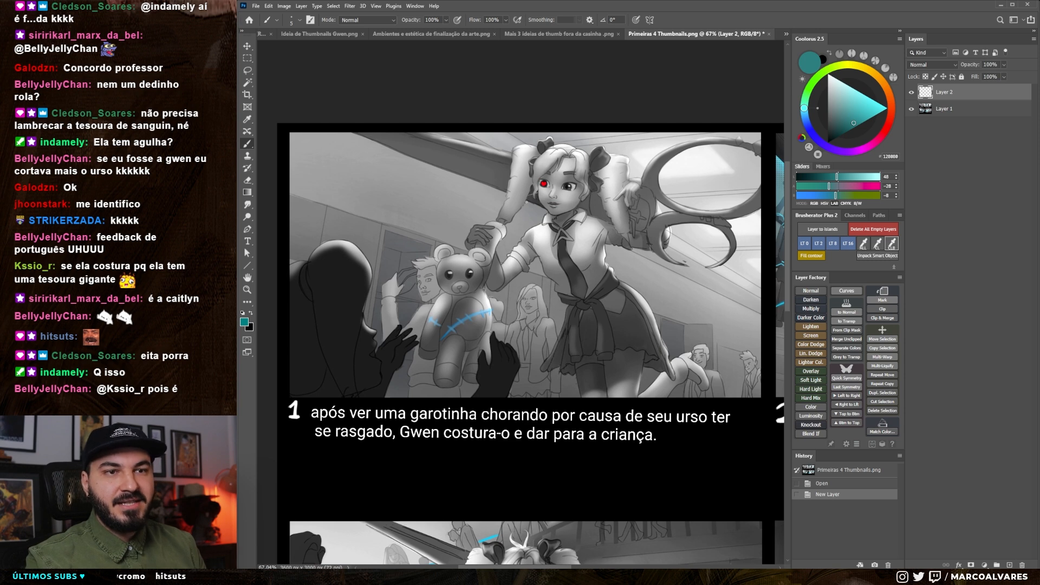
drag(501, 261, 515, 256)
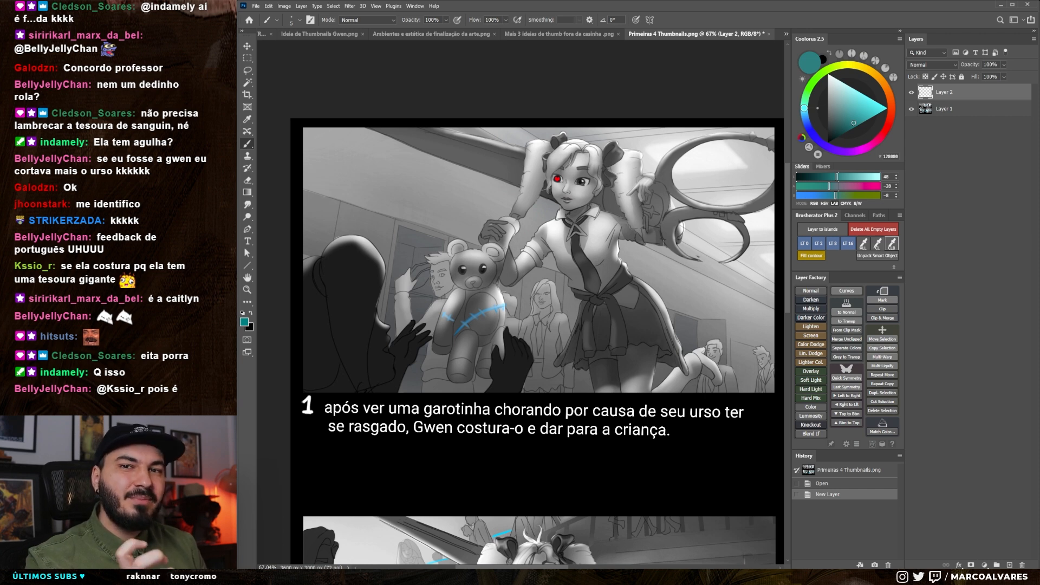
drag(528, 275, 551, 259)
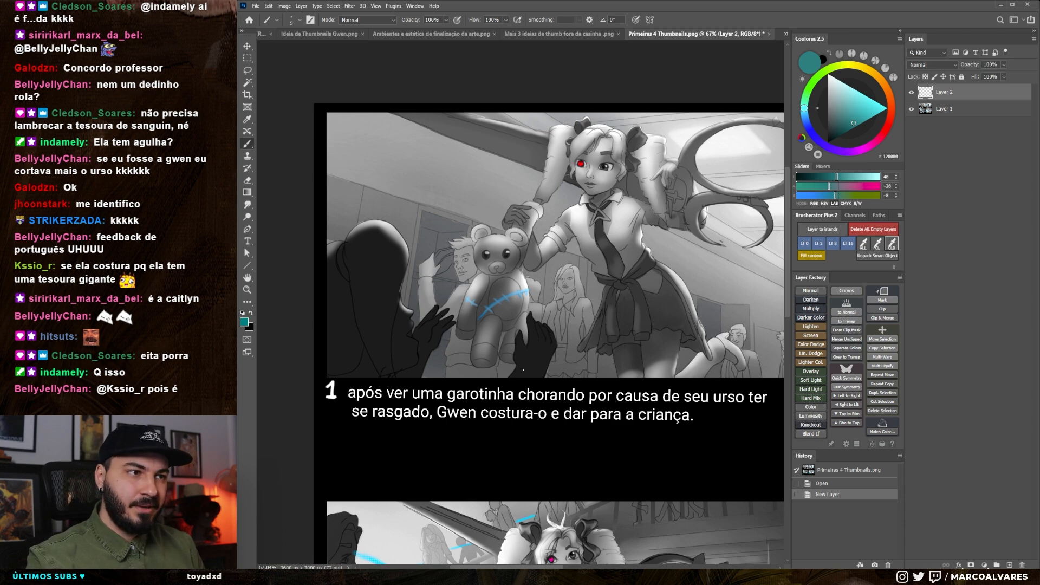
- Try a thick magenta brush outline around the dark foreground girl's hair in sketch 1 and undo it
drag(526, 331, 626, 346)
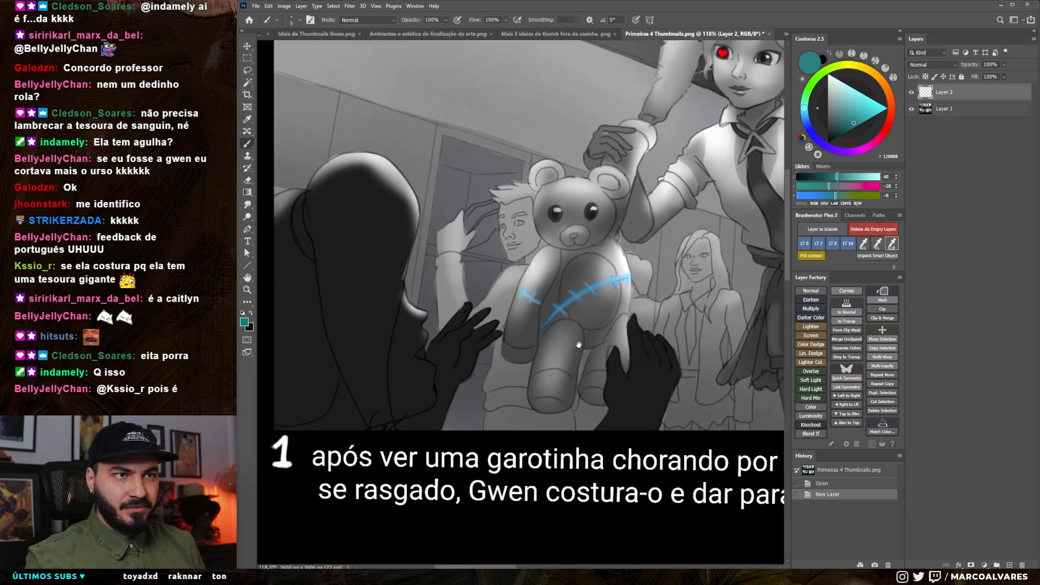
click(863, 151)
drag(464, 247, 466, 251)
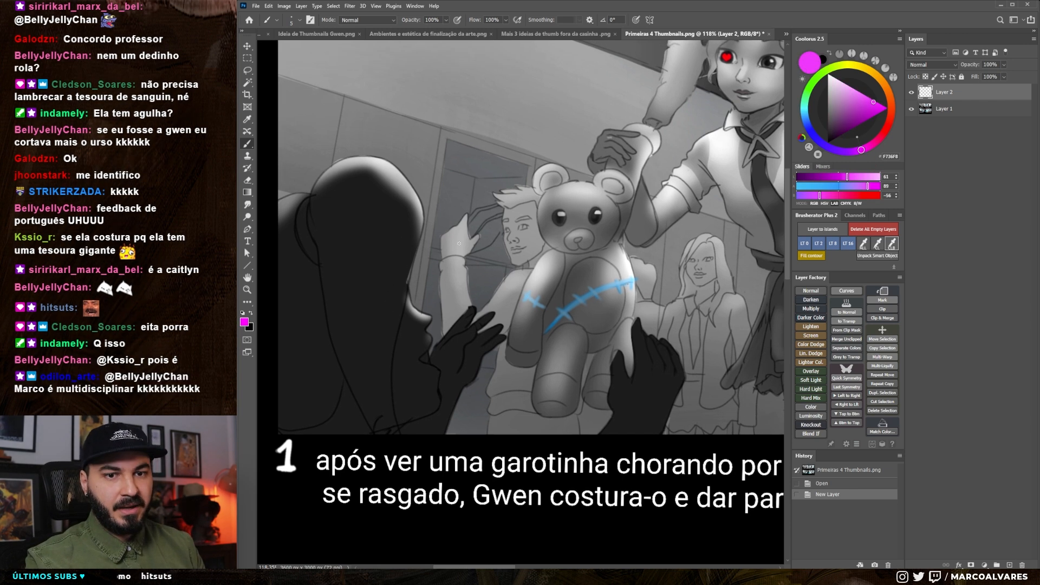
mouse_move(402, 428)
mouse_down()
mouse_move(428, 227)
mouse_move(420, 191)
mouse_move(397, 169)
mouse_move(359, 158)
mouse_move(321, 175)
mouse_move(304, 217)
mouse_move(379, 428)
mouse_up()
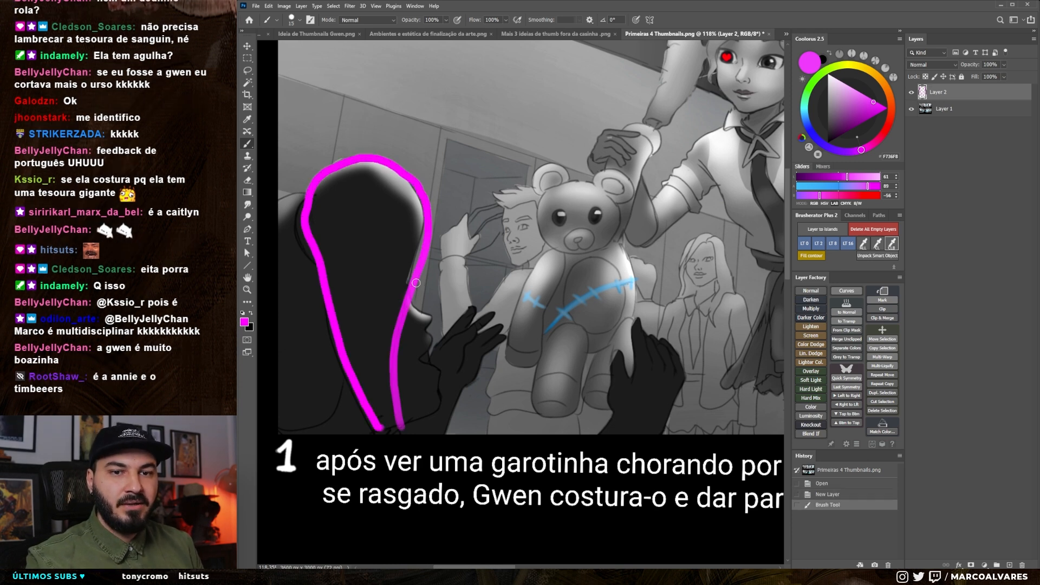
key(ctrl+z)
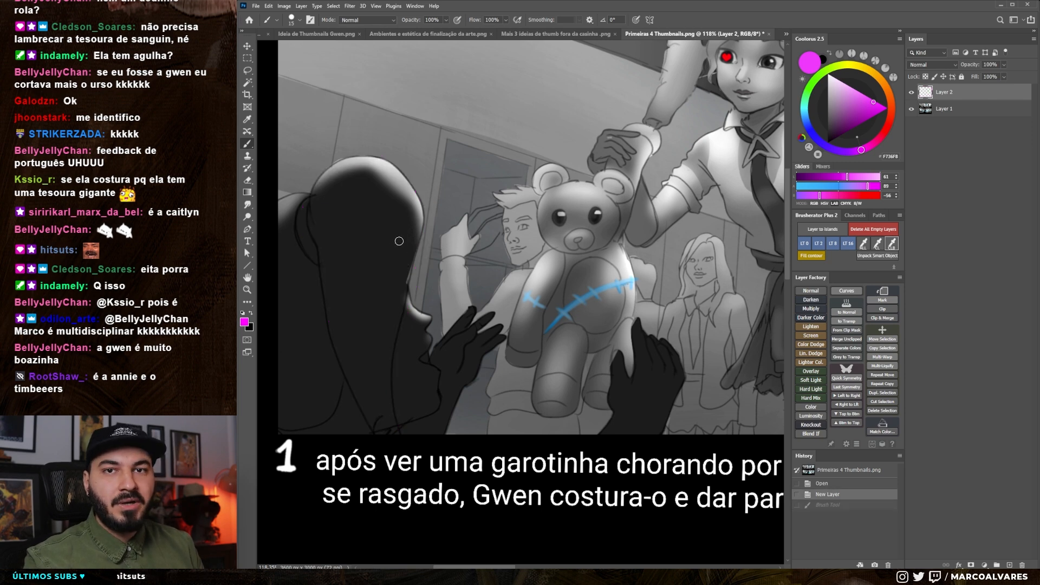
drag(414, 284, 432, 273)
key([)
key([)
key([)
key([)
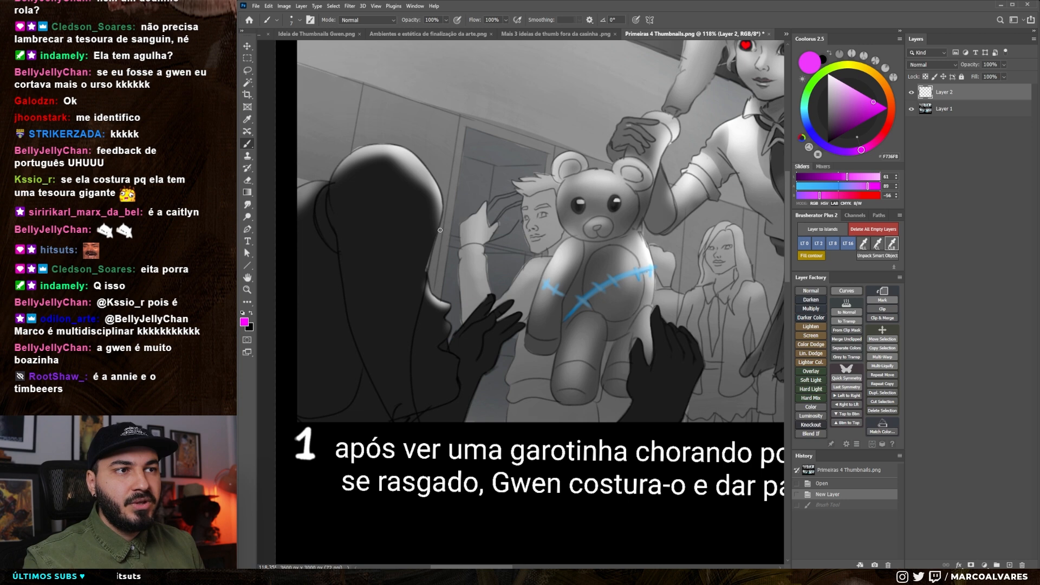
drag(440, 230, 444, 263)
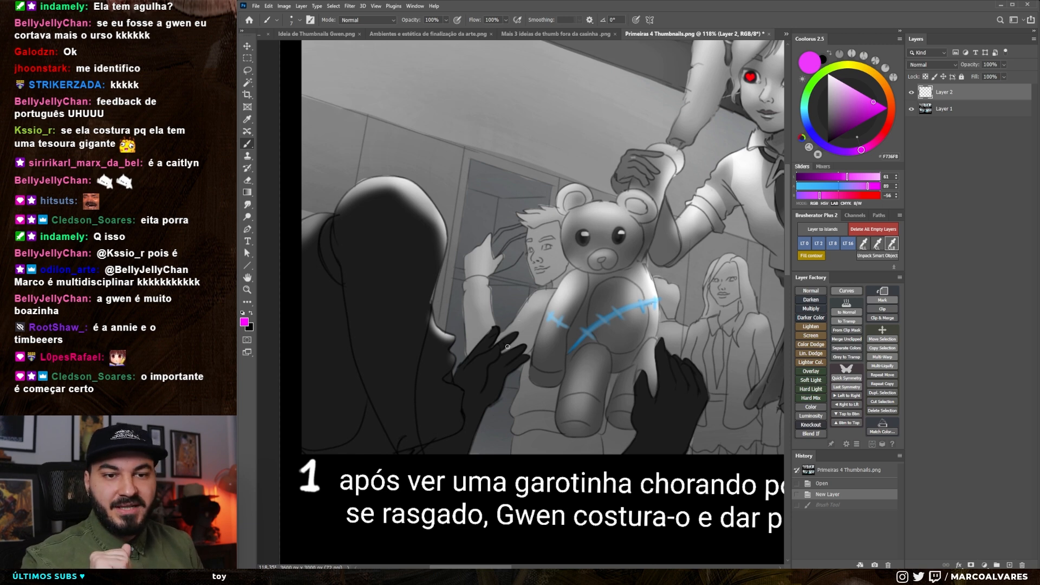
mouse_move(640, 241)
mouse_down()
mouse_move(576, 273)
mouse_move(549, 328)
mouse_move(573, 307)
mouse_move(522, 293)
mouse_up()
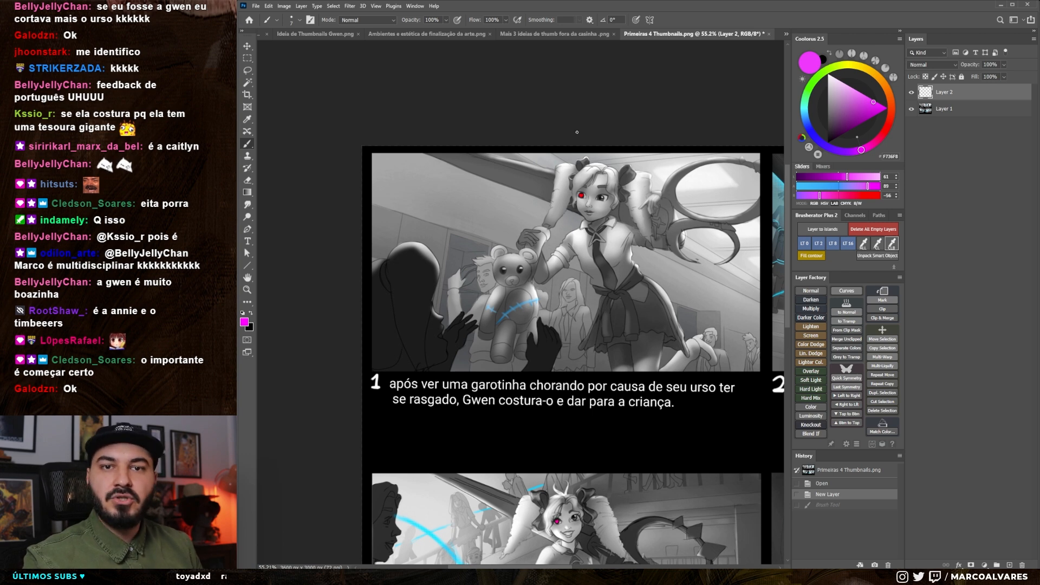
- Try a lasso selection around the teddy bear's head on the image layer and deselect it
key(z)
drag(487, 308, 542, 307)
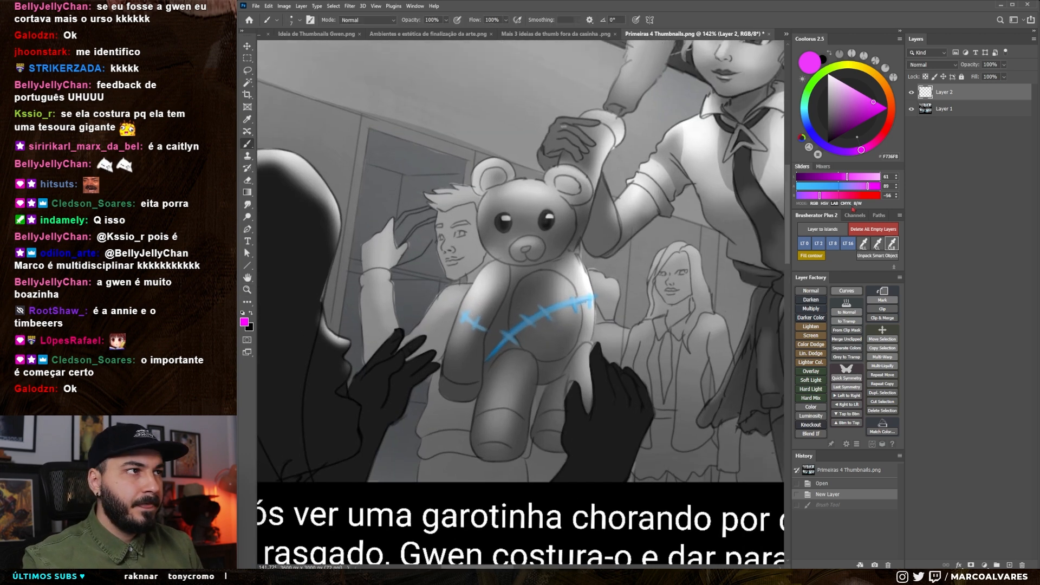
click(958, 111)
key(l)
mouse_move(513, 166)
mouse_down()
mouse_move(476, 154)
mouse_move(463, 186)
mouse_move(477, 208)
mouse_up()
key(ctrl+d)
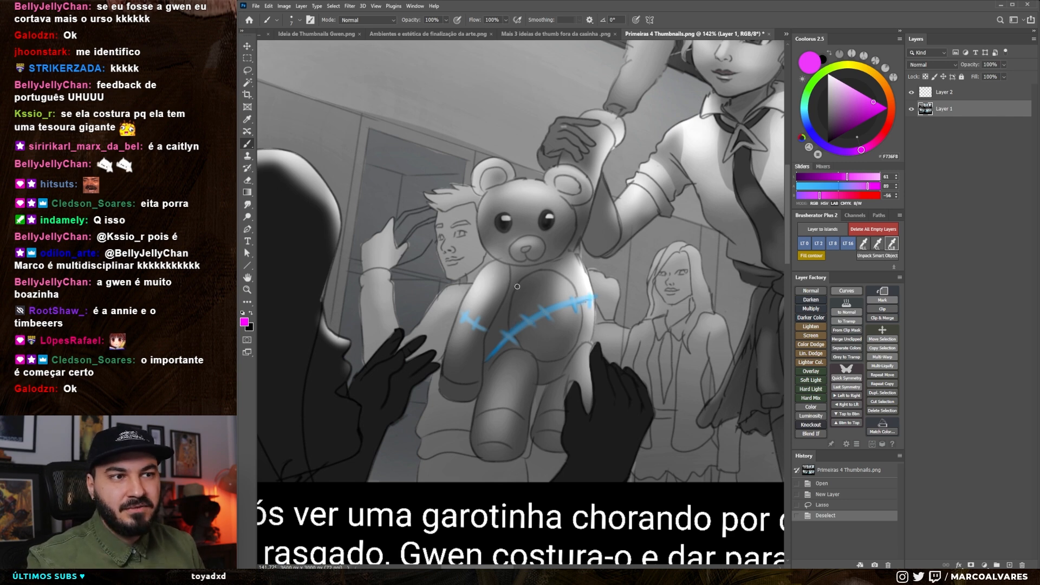
scroll(523, 298, down, 1)
drag(546, 295, 532, 337)
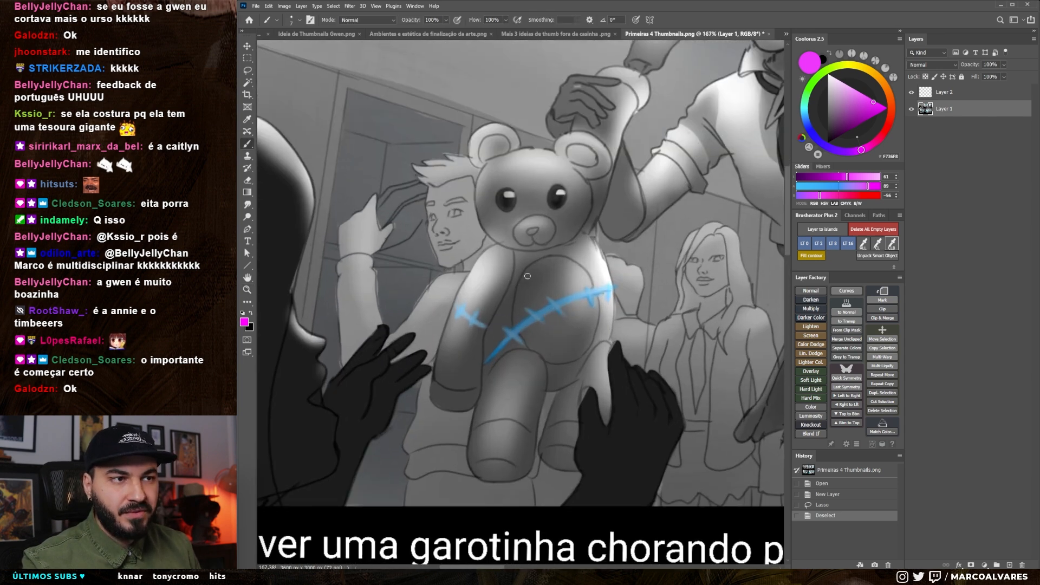
- Fill the empty layer above the image with white and lower its opacity to fade the sketches
click(945, 92)
drag(857, 118, 828, 74)
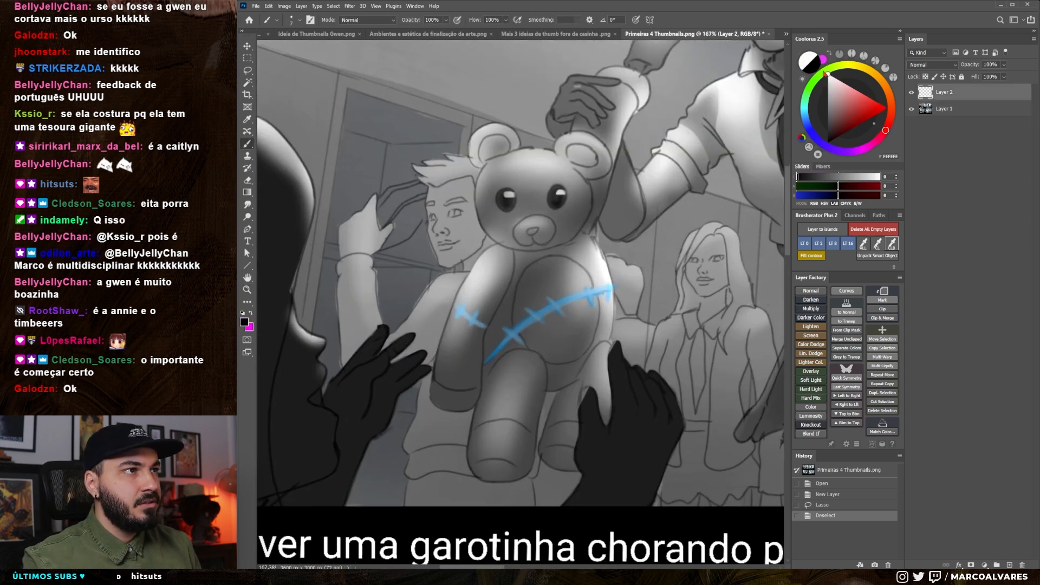
key(alt+BackSpace)
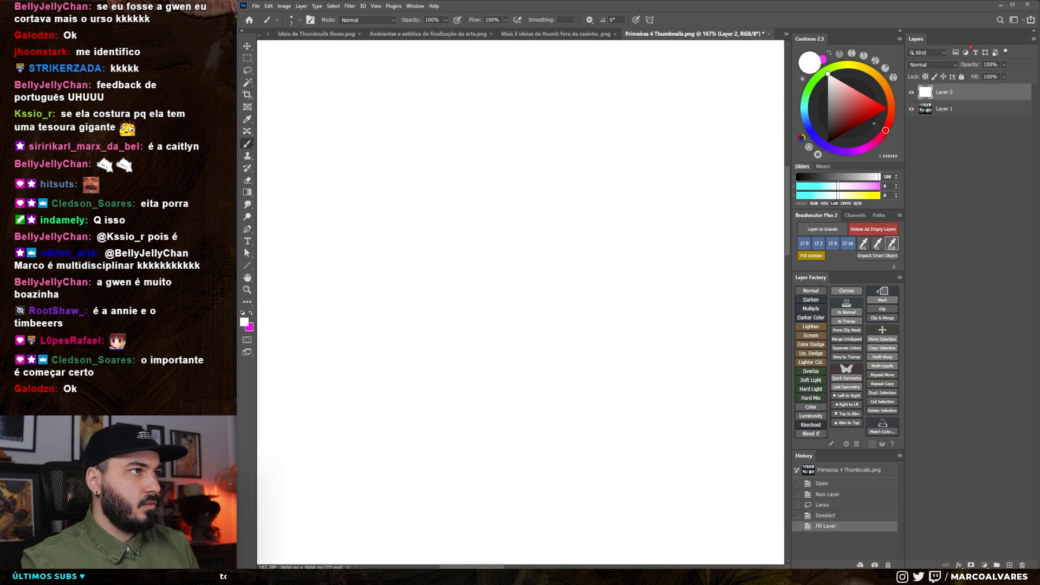
drag(977, 77, 975, 87)
- Add a new layer above the white veil and set up a finer black brush for sketching
key(ctrl+alt+shift+n)
drag(503, 362, 468, 363)
key(b)
key(d)
drag(515, 279, 509, 272)
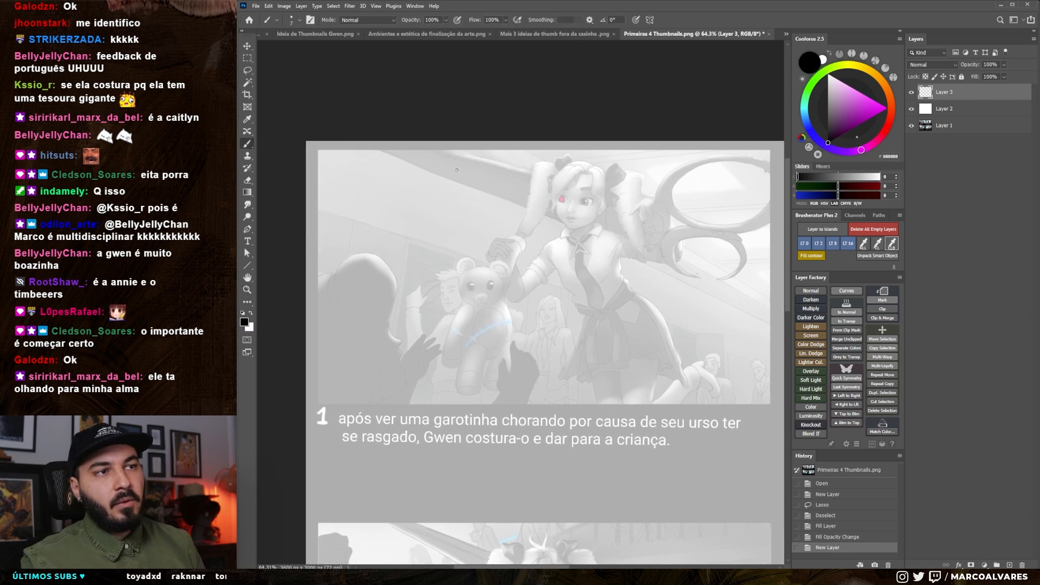
key([)
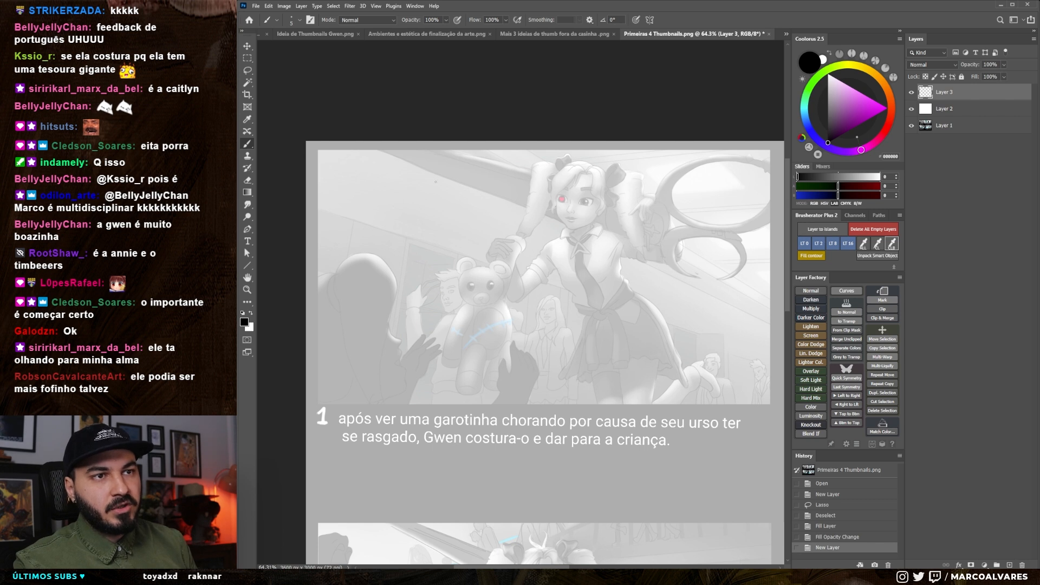
- Draw three slanted vertical perspective lines over sketch 1, two on the foreground girl's side and one through the scissor handles
click(426, 138)
mouse_move(428, 142)
mouse_down()
mouse_move(388, 346)
mouse_move(394, 324)
mouse_up()
click(665, 131)
drag(670, 143, 690, 420)
drag(670, 143, 691, 421)
click(367, 135)
drag(364, 141, 304, 279)
drag(526, 289, 469, 308)
- Draw another slanted perspective line near sketch 1's scissor-side edge, undoing the unwanted strokes
drag(669, 167, 702, 400)
key(ctrl+z)
drag(668, 164, 702, 401)
key(ctrl+z)
drag(666, 163, 700, 336)
drag(685, 261, 713, 440)
key(ctrl+z)
drag(685, 262, 721, 438)
drag(708, 372, 717, 415)
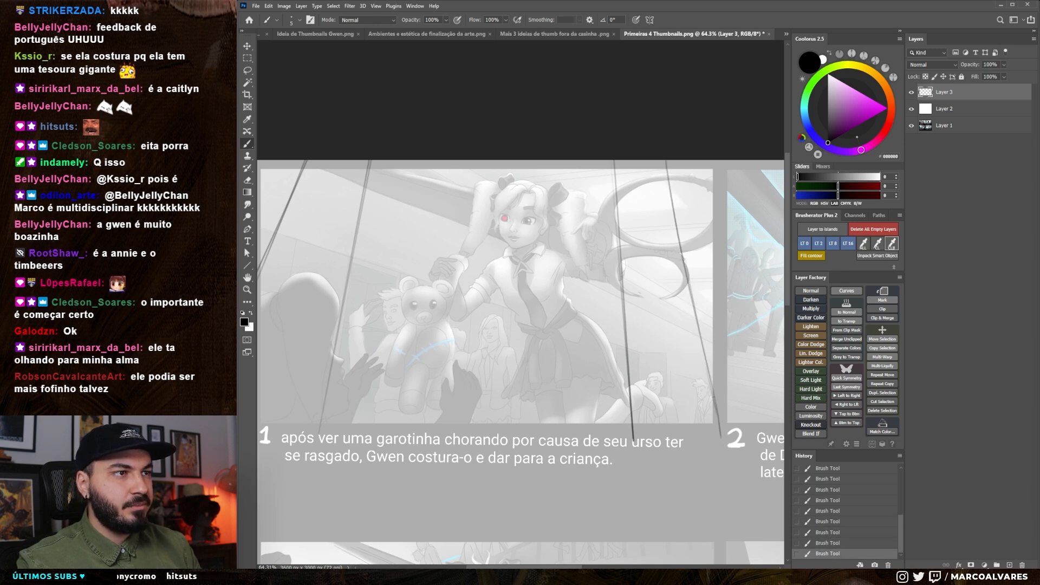
- Draw a nearly vertical perspective line through the middle of sketch 1, between the bear and Gwen, undoing the unwanted strokes
drag(480, 168, 489, 275)
key(ctrl+z)
drag(470, 338, 482, 423)
key(ctrl+z)
drag(484, 303, 478, 430)
drag(481, 352, 478, 435)
key(ctrl+z)
drag(480, 373, 478, 436)
drag(482, 353, 477, 432)
drag(455, 379, 486, 357)
drag(312, 172, 317, 158)
drag(575, 181, 556, 183)
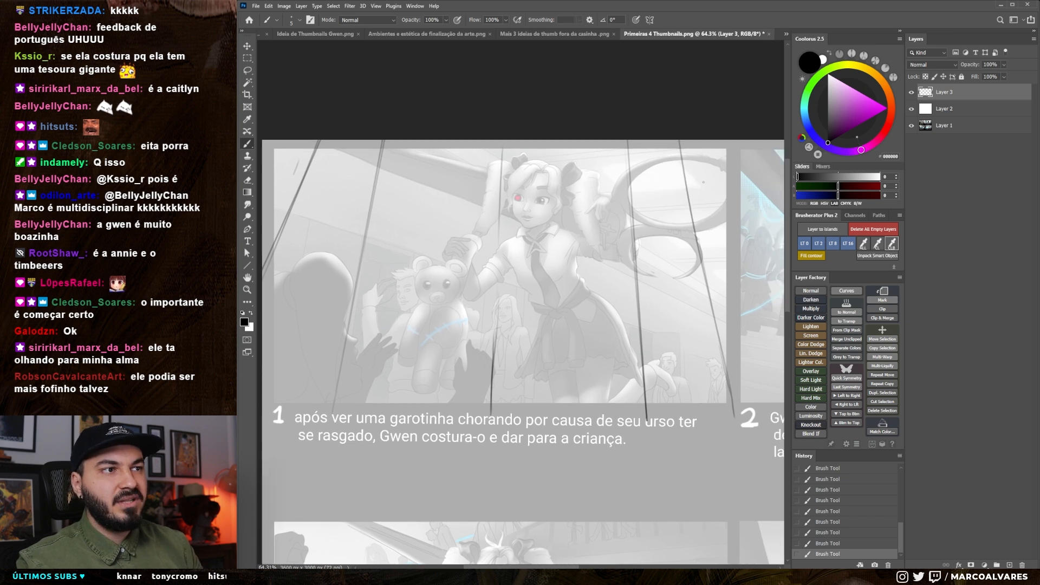
drag(592, 255, 595, 254)
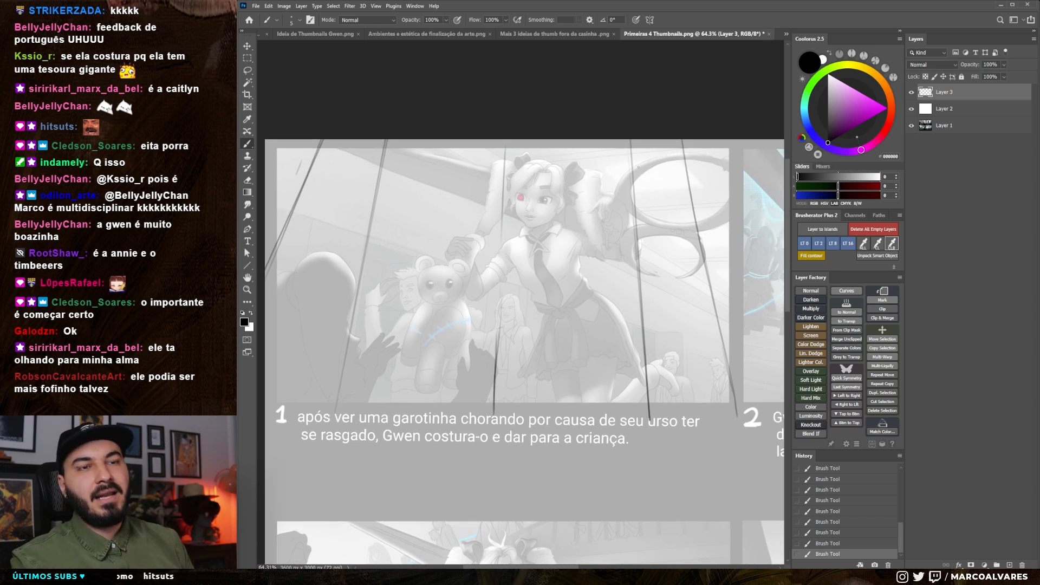
drag(609, 296, 629, 280)
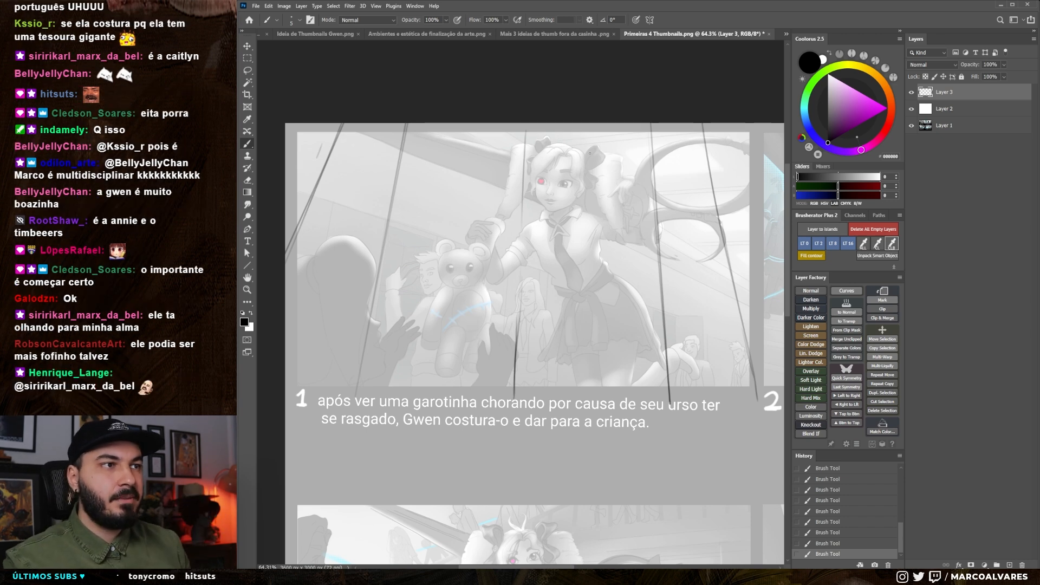
drag(609, 171, 729, 169)
drag(642, 196, 715, 183)
key(ctrl+z)
key(ctrl+z)
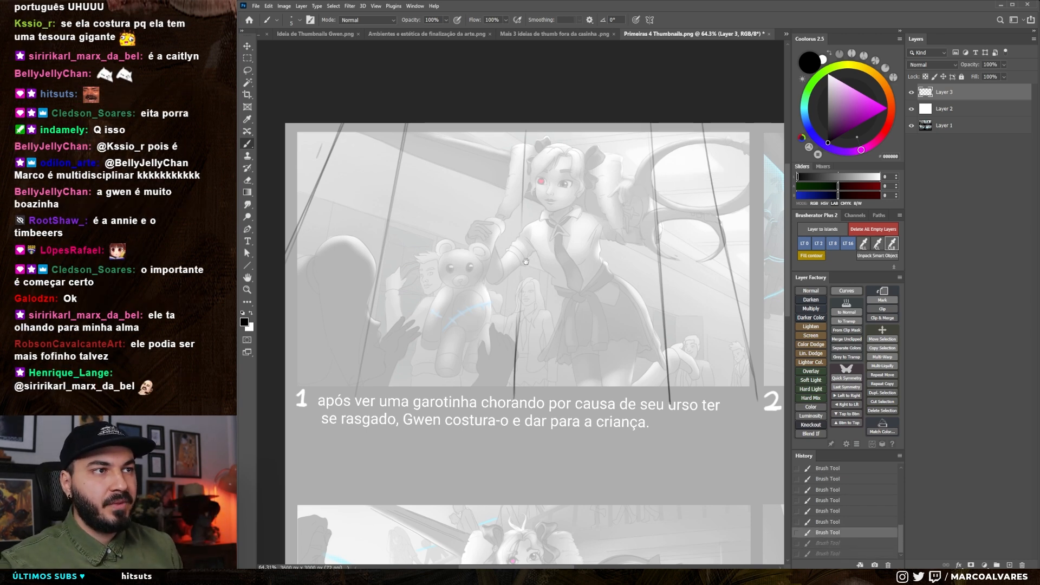
- Draw thin slanted horizontal perspective lines across sketch 1's scissor handles and upper background, undoing the unwanted stroke
drag(526, 262, 508, 243)
key(bracketleft)
key(bracketleft)
drag(629, 174, 673, 157)
key(ctrl+z)
key(bracketright)
drag(601, 175, 734, 153)
drag(622, 169, 745, 144)
mouse_move(510, 149)
mouse_down()
mouse_move(632, 111)
mouse_move(625, 104)
mouse_up()
mouse_move(422, 136)
mouse_down()
mouse_move(470, 106)
mouse_move(450, 112)
mouse_up()
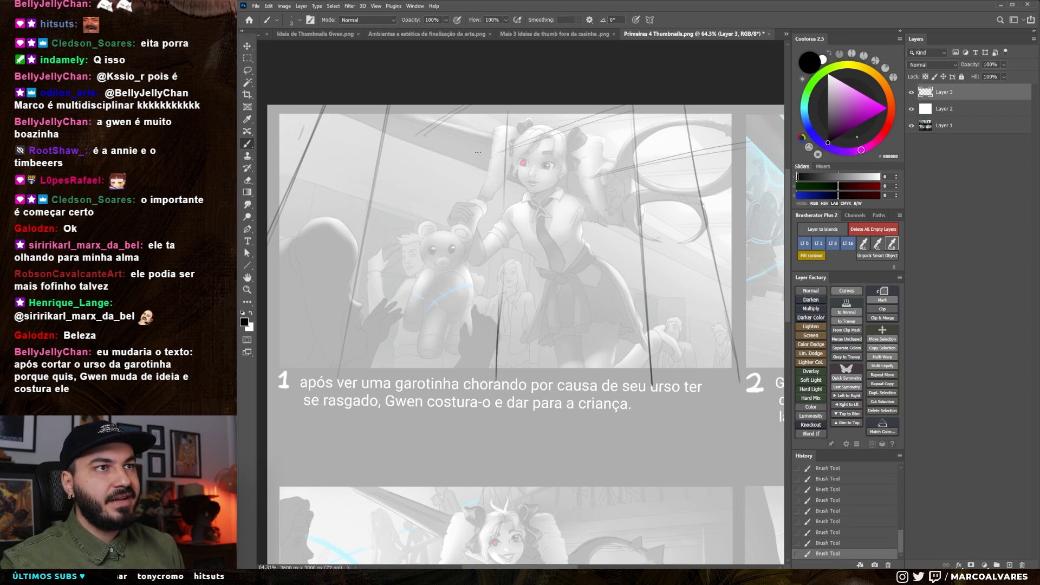
drag(703, 223, 746, 212)
drag(559, 191, 586, 181)
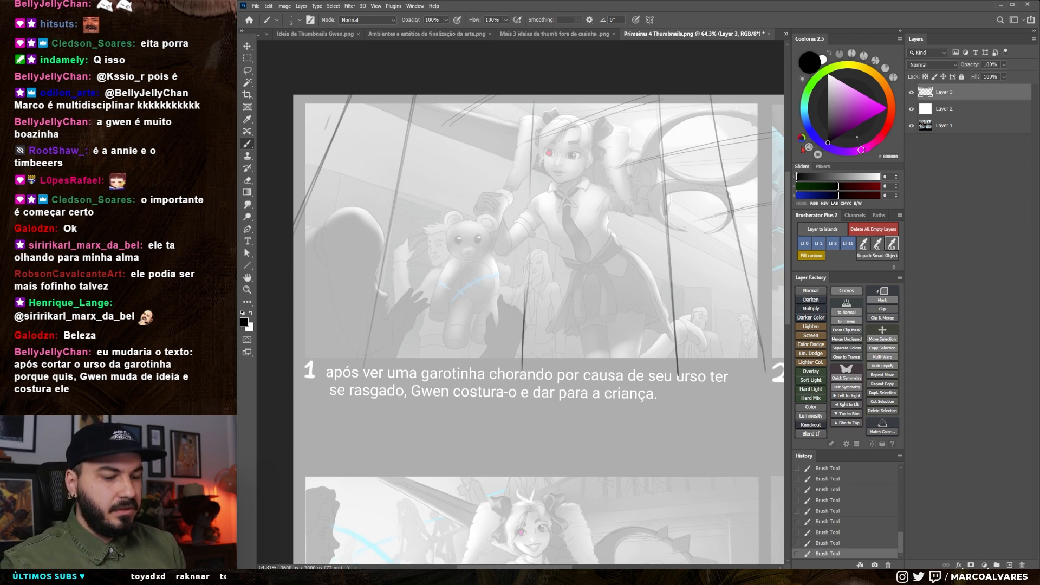
- Add a new layer above the perspective lines for redrawing sketch 1's teddy bear
key(ctrl+shift+alt+n)
scroll(496, 258, up, 3)
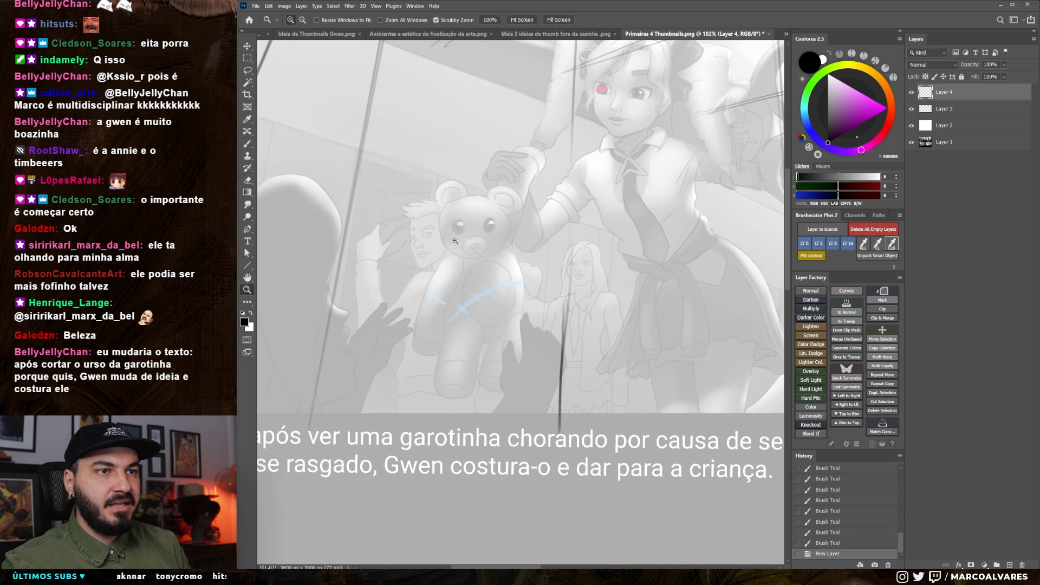
drag(450, 283, 455, 286)
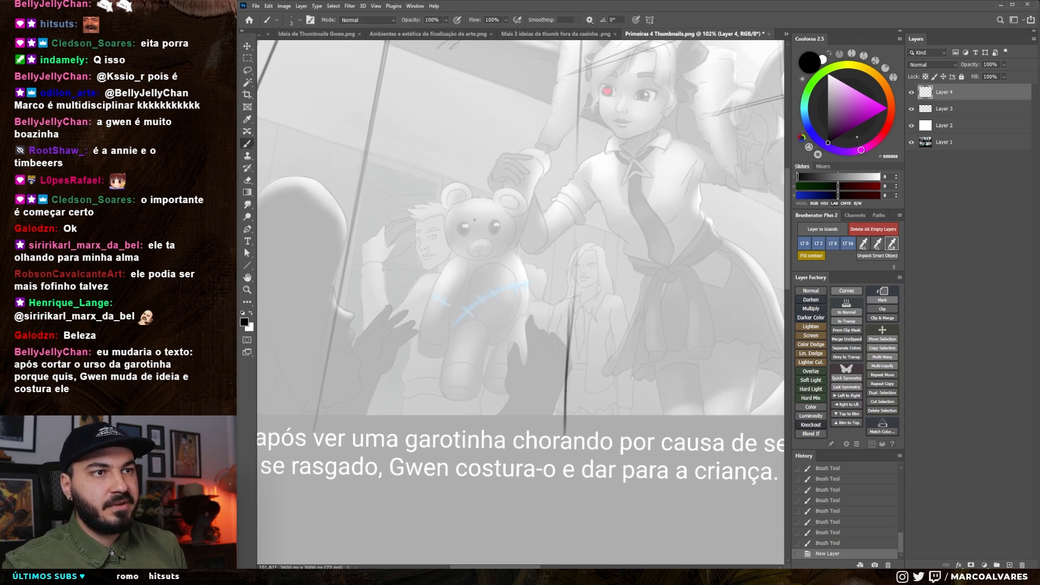
drag(461, 188, 436, 227)
drag(433, 217, 442, 248)
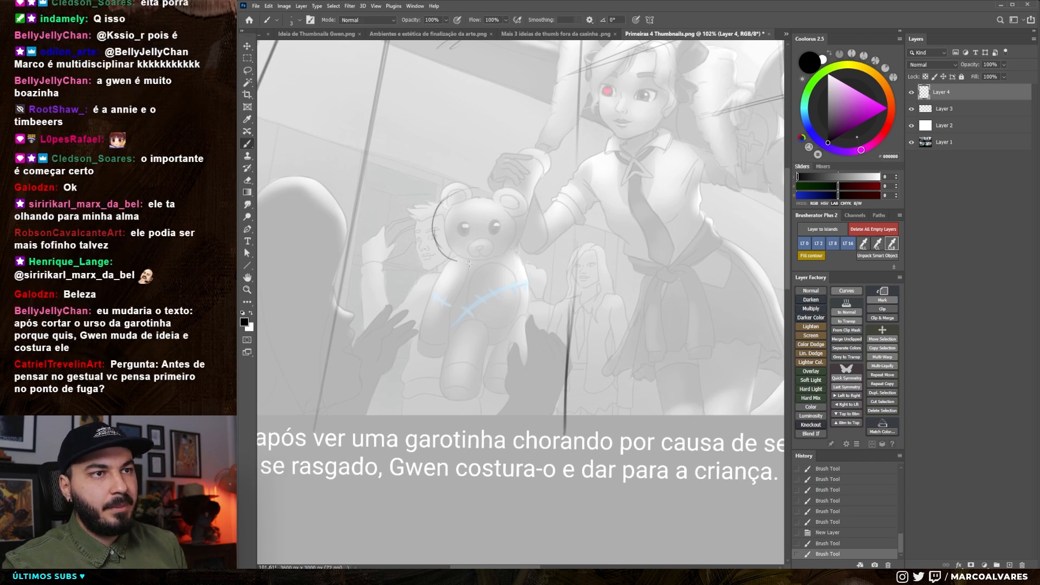
key(ctrl+z)
key(ctrl+z)
key(ctrl+z)
- Choose a textured size-10 sketch brush and draw the bear's round head with curved vertical and horizontal guidelines, undoing the unwanted strokes
right_click(481, 209)
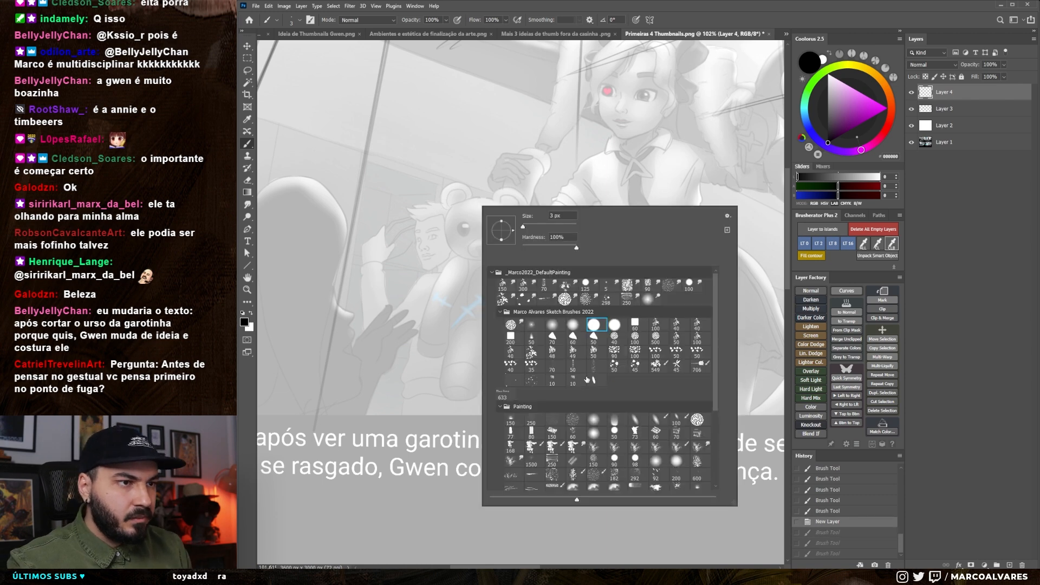
click(553, 379)
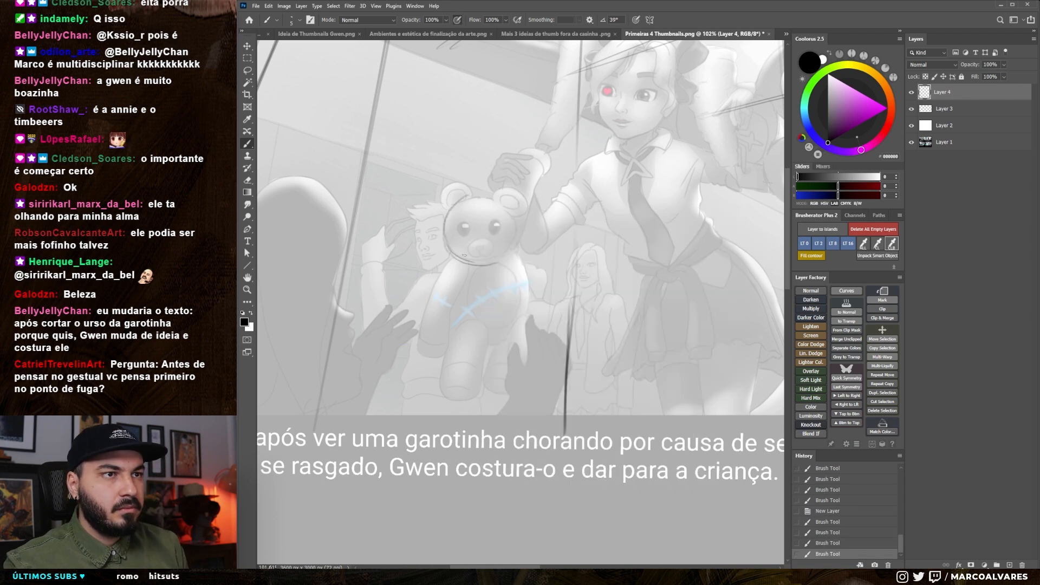
key(ctrl+z)
mouse_move(450, 251)
mouse_down()
mouse_move(505, 259)
mouse_move(490, 264)
mouse_up()
drag(460, 199, 487, 197)
mouse_move(468, 198)
mouse_down()
mouse_move(510, 207)
mouse_move(505, 263)
mouse_up()
key(ctrl+z)
mouse_move(470, 262)
mouse_down()
mouse_move(517, 241)
mouse_move(503, 256)
mouse_up()
mouse_move(470, 199)
mouse_down()
mouse_move(492, 254)
mouse_move(486, 266)
mouse_up()
key(ctrl+z)
drag(493, 221, 481, 264)
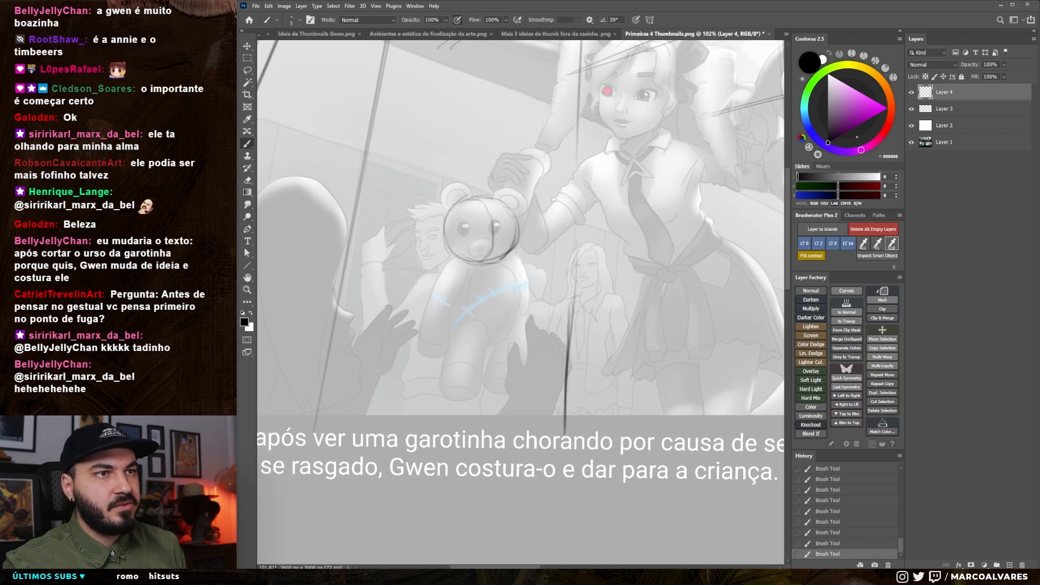
drag(446, 229, 515, 226)
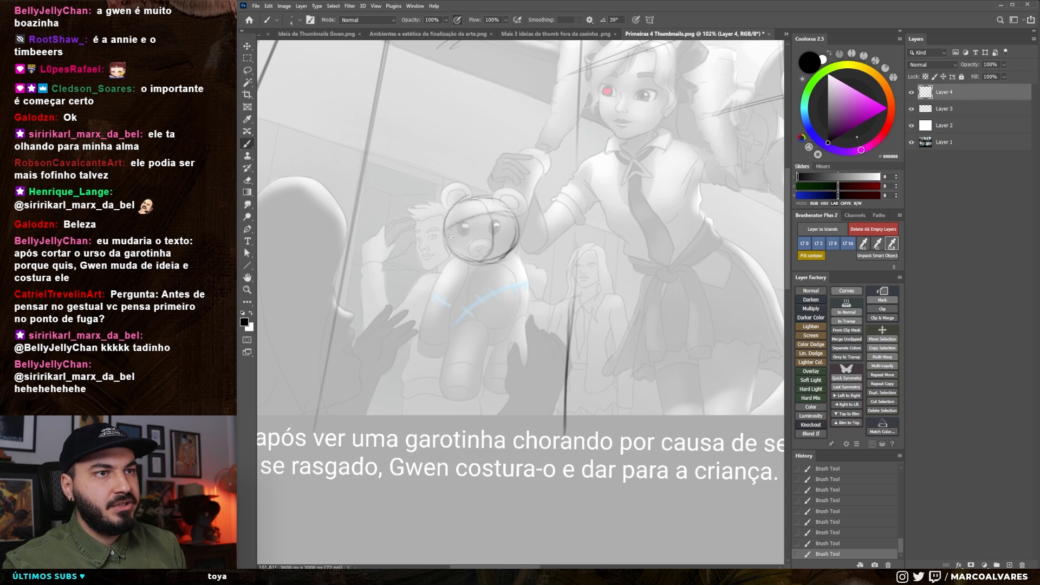
drag(463, 260, 441, 311)
drag(444, 321, 482, 344)
key(ctrl+z)
key(ctrl+z)
key(ctrl+z)
- Draw the bear's rounded body below the head with a curved contour across its base, undoing the unwanted strokes
key(])
mouse_move(463, 262)
mouse_down()
mouse_move(436, 317)
mouse_move(446, 339)
mouse_up()
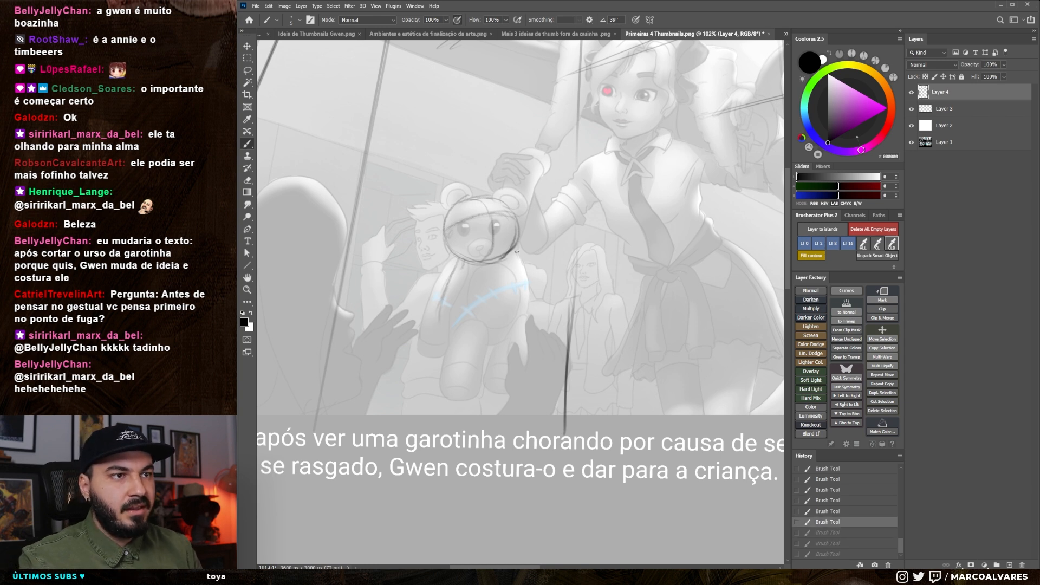
drag(518, 253, 534, 312)
key(ctrl+z)
key(ctrl+z)
drag(516, 254, 527, 329)
mouse_move(444, 290)
mouse_down()
mouse_move(441, 312)
mouse_move(460, 347)
mouse_up()
drag(441, 320, 485, 351)
mouse_move(529, 316)
mouse_down()
mouse_move(484, 348)
mouse_move(486, 324)
mouse_move(458, 344)
mouse_move(514, 334)
mouse_up()
key(ctrl+z)
key(ctrl+z)
drag(447, 328, 511, 336)
- Draw the bear's hanging arm with a round paw on the foreground girl's side
mouse_move(440, 266)
mouse_down()
mouse_move(416, 295)
mouse_move(438, 309)
mouse_up()
drag(463, 262, 447, 292)
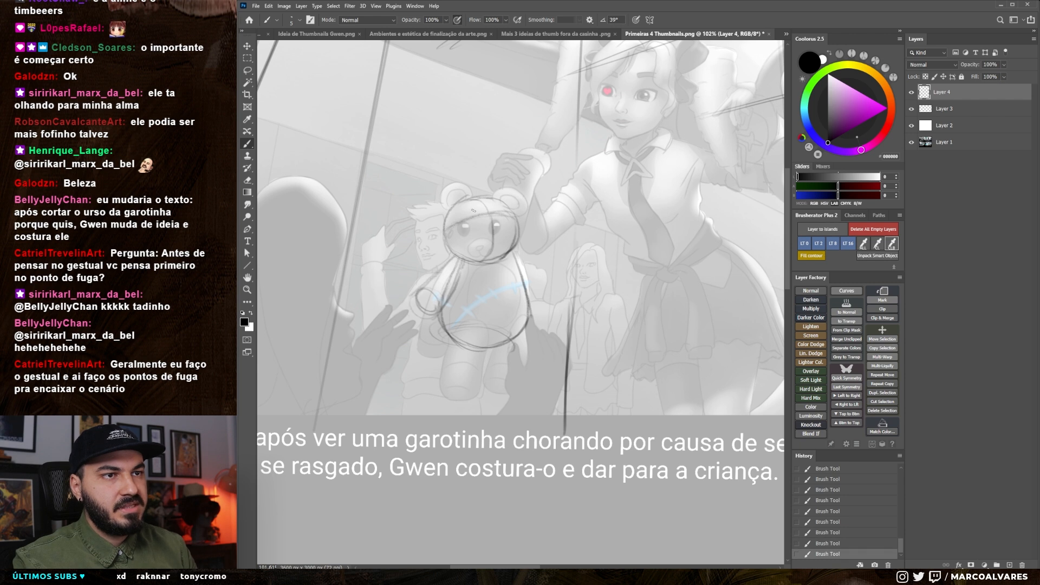
key(ctrl+z)
key(ctrl+z)
key(ctrl+shift+z)
key(ctrl+shift+z)
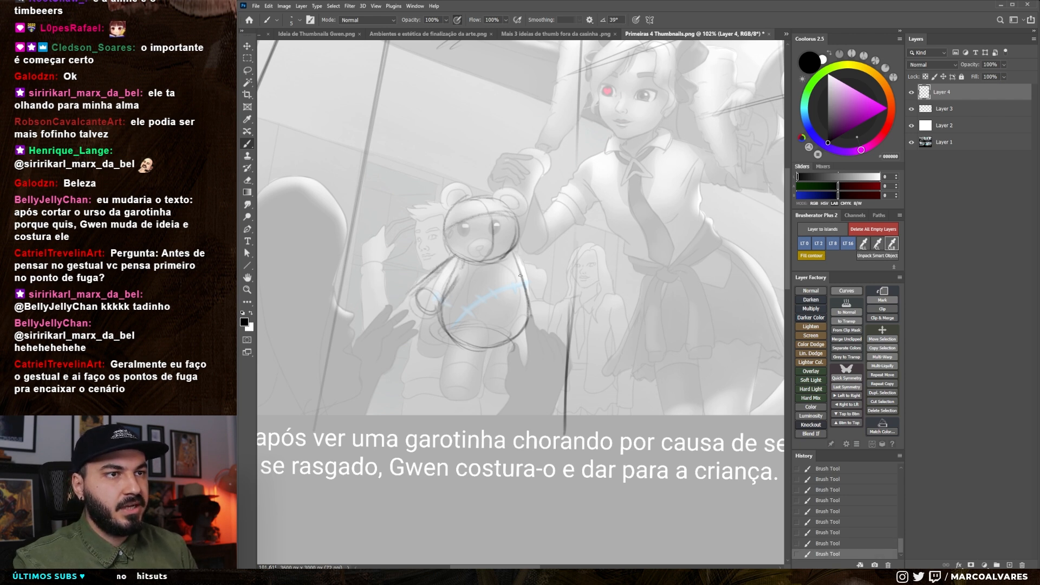
- Draw the bear's two short legs with oval feet and reinforce the sides of its body
mouse_move(443, 332)
mouse_down()
mouse_move(429, 361)
mouse_move(440, 386)
mouse_up()
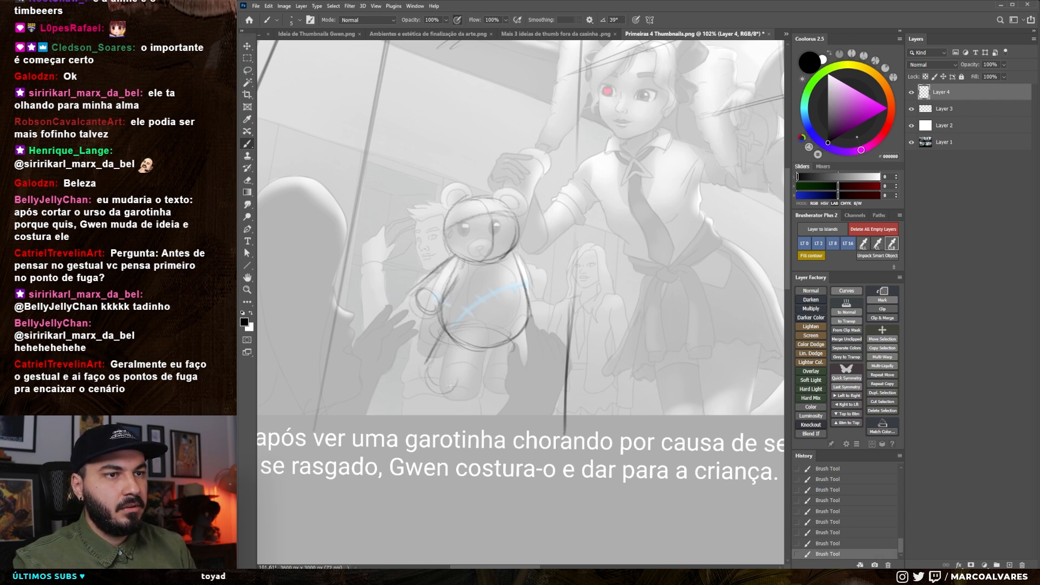
drag(467, 335, 456, 386)
mouse_move(449, 325)
mouse_down()
mouse_move(490, 336)
mouse_move(492, 382)
mouse_up()
mouse_move(513, 342)
mouse_down()
mouse_move(529, 375)
mouse_move(510, 385)
mouse_move(523, 370)
mouse_up()
mouse_move(503, 327)
mouse_down()
mouse_move(493, 339)
mouse_move(525, 354)
mouse_up()
drag(518, 336, 528, 370)
drag(441, 331, 427, 358)
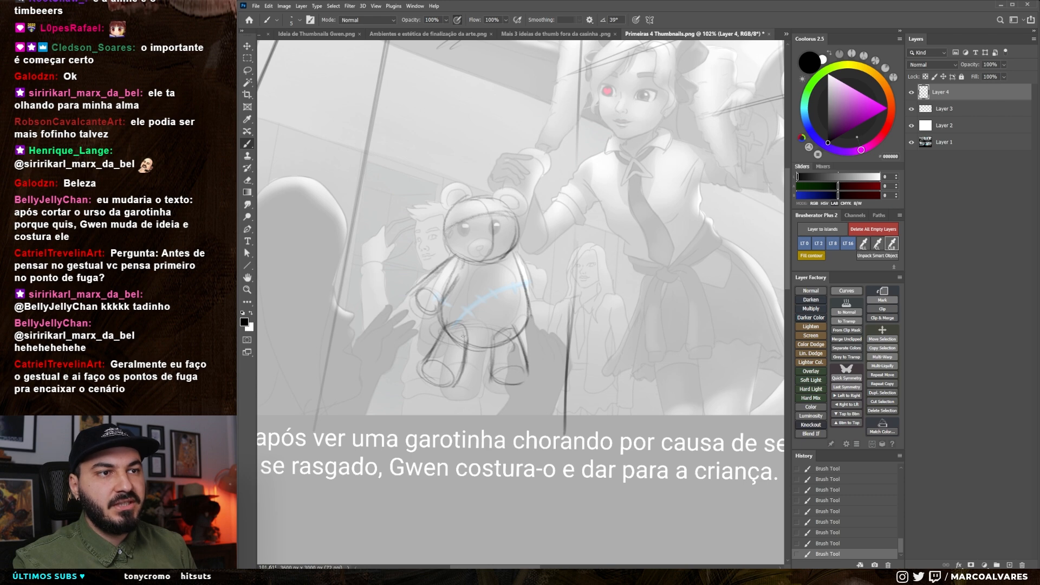
drag(517, 261, 529, 325)
drag(462, 266, 451, 287)
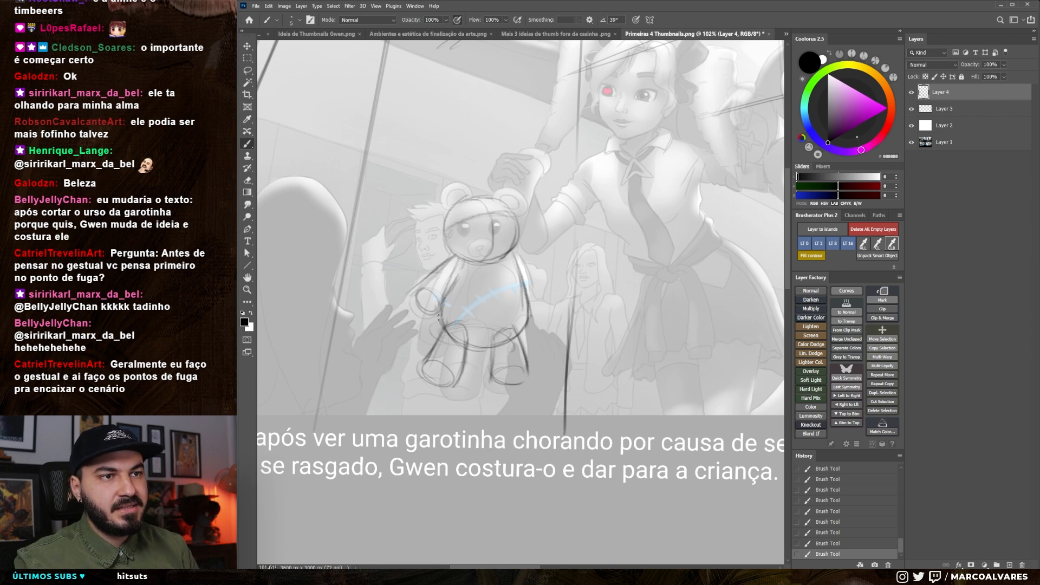
- Mark the taper of the bear's leg with trial magenta strokes, undo them, and switch back to black
scroll(493, 379, up, 3)
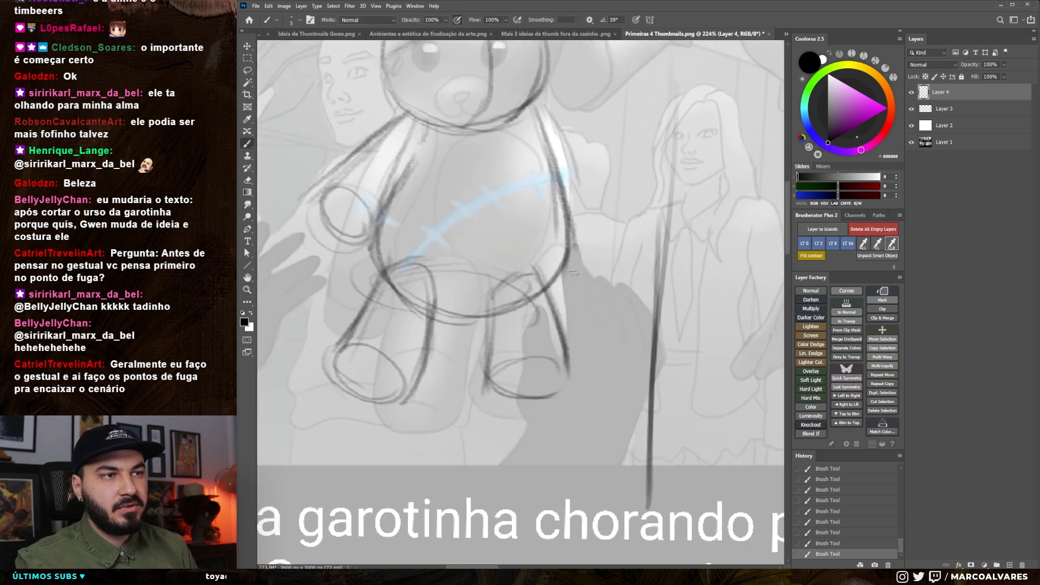
key(x)
click(866, 149)
drag(493, 296, 480, 361)
drag(537, 276, 561, 374)
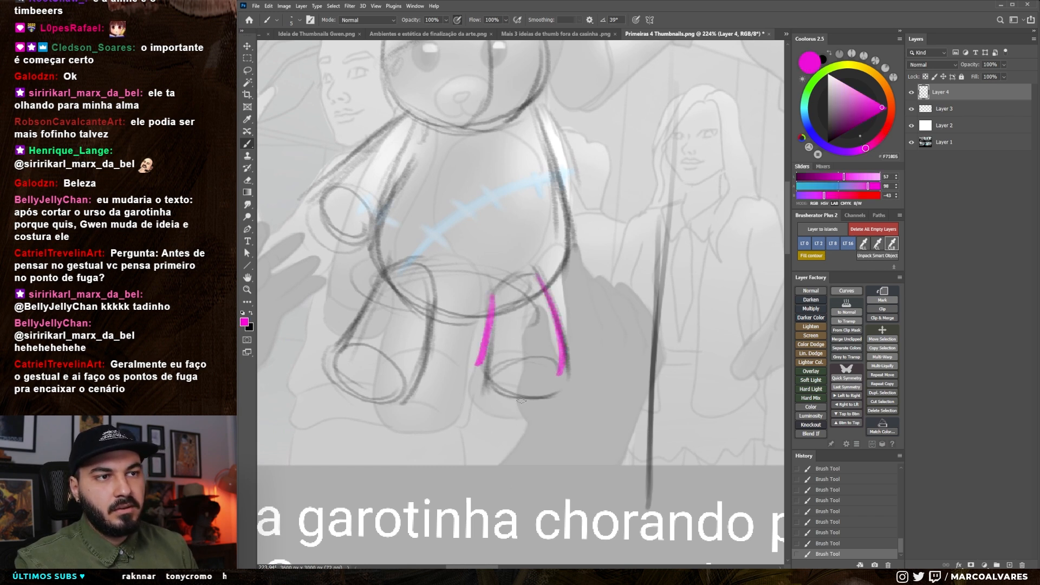
key(ctrl+z)
key(ctrl+z)
drag(491, 301, 497, 367)
drag(547, 288, 558, 360)
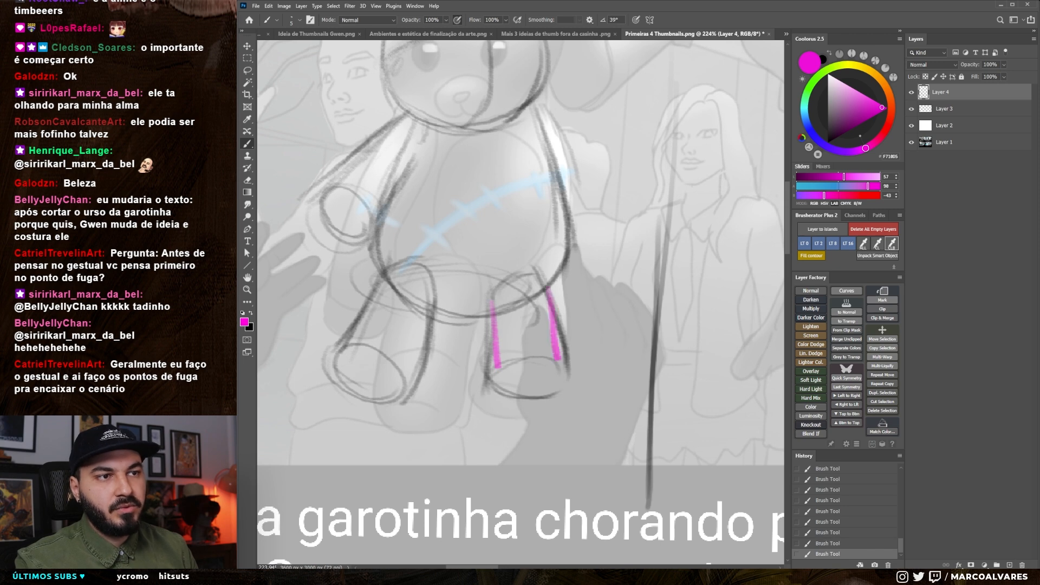
key(ctrl+z)
key(ctrl+z)
key(ctrl+1)
key(x)
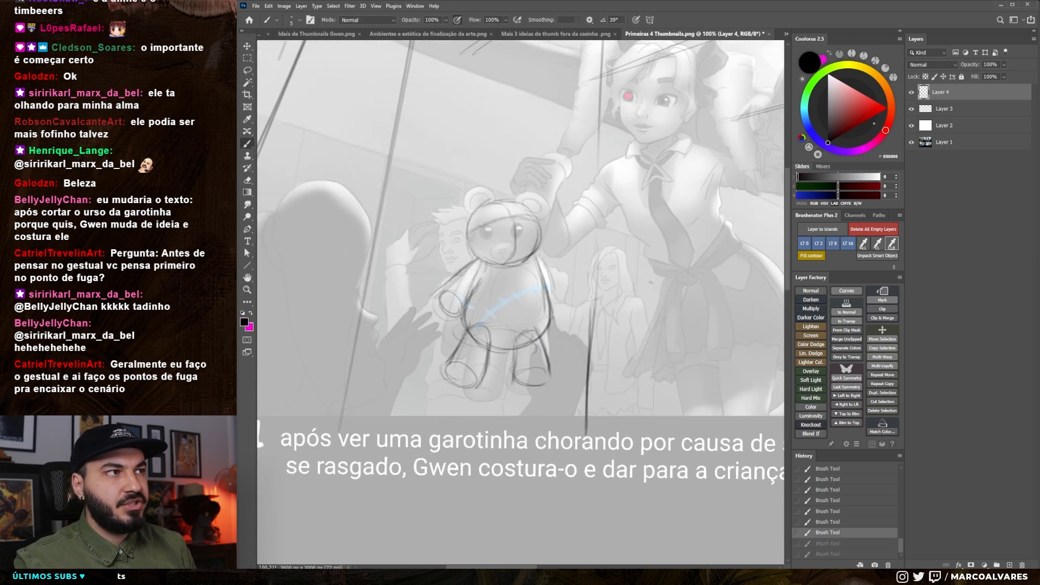
- Reinforce the bear's leg on Gwen's side and draw its raised arm reaching up to Gwen's hand
drag(537, 385, 547, 373)
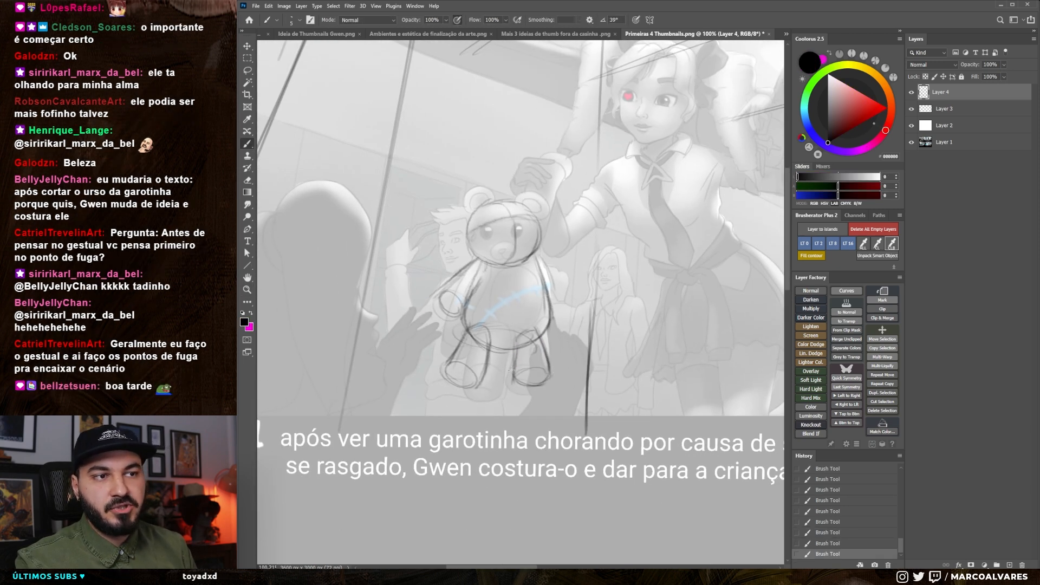
mouse_move(549, 265)
mouse_down()
mouse_move(556, 194)
mouse_move(553, 208)
mouse_move(546, 177)
mouse_up()
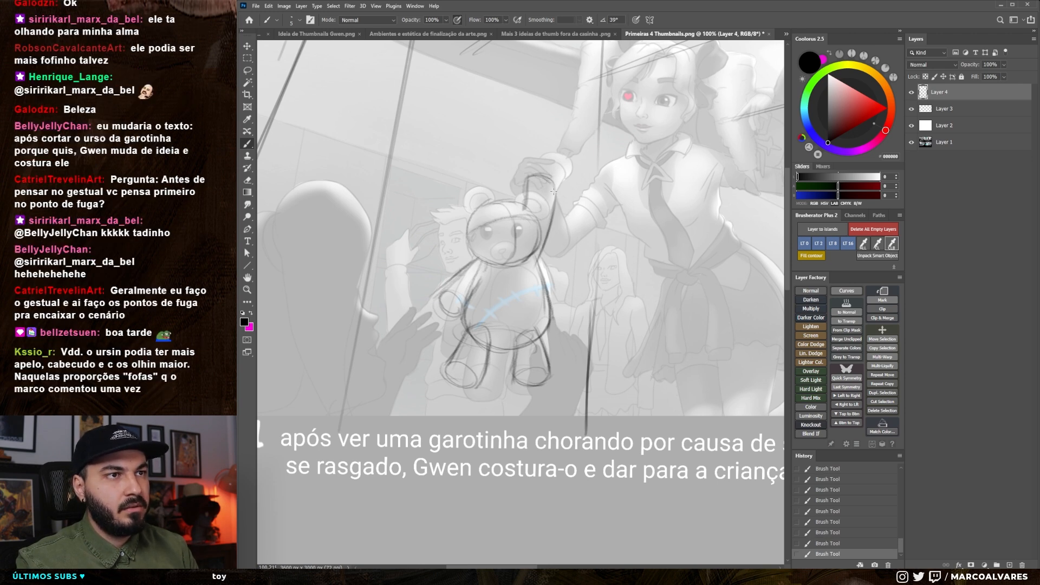
- Set the eraser to a hard round brush and try erasing the body lines overlapping the bear's leg
scroll(458, 369, up, 2)
key(e)
right_click(486, 285)
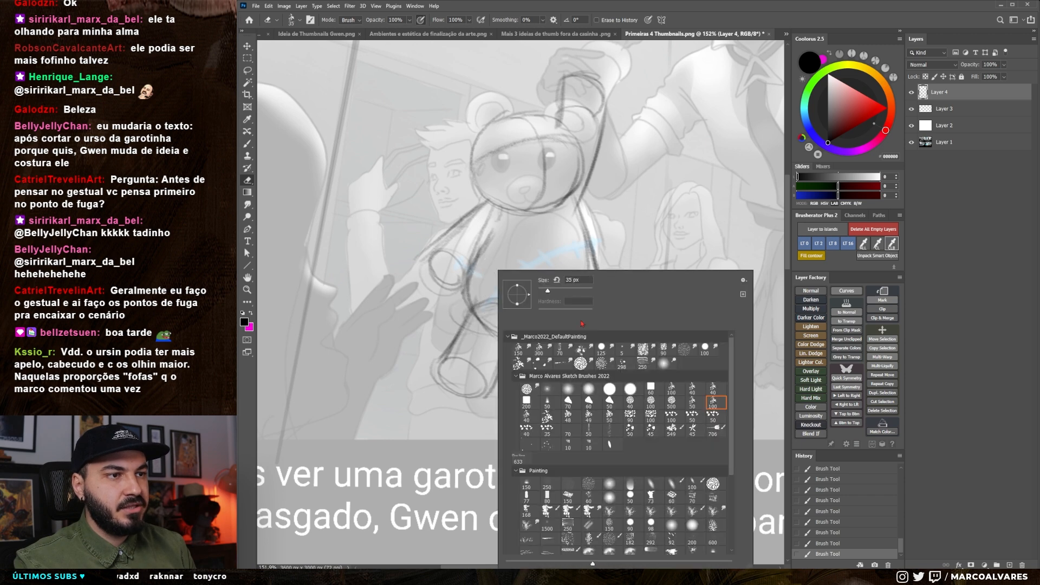
double_click(610, 388)
drag(471, 316, 484, 327)
drag(477, 319, 480, 328)
key(ctrl+z)
- Clean up the contours where the bear's legs join the body and add curved lines wrapping around the legs
key(b)
mouse_move(484, 329)
mouse_down()
mouse_move(477, 346)
mouse_move(479, 338)
mouse_move(496, 370)
mouse_move(477, 321)
mouse_up()
mouse_move(472, 313)
mouse_down()
mouse_move(502, 337)
mouse_move(568, 348)
mouse_up()
key(ctrl+z)
key(ctrl+z)
mouse_move(554, 357)
mouse_down()
mouse_move(570, 355)
mouse_move(555, 332)
mouse_move(573, 366)
mouse_up()
key(e)
key(b)
drag(472, 311, 469, 339)
- Draw a curved centre guideline down the bear's belly and outline its round eyes, undoing the unwanted strokes
drag(542, 220, 547, 284)
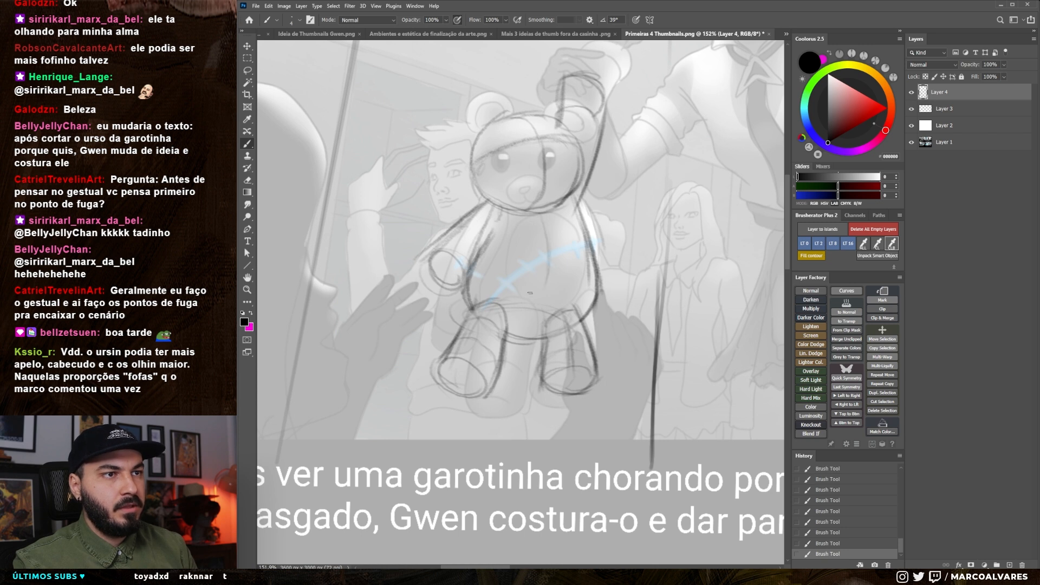
key(ctrl+z)
key(ctrl+z)
drag(544, 221, 544, 314)
drag(543, 227, 548, 293)
key(ctrl+z)
mouse_move(499, 144)
mouse_down()
mouse_move(553, 144)
mouse_move(523, 166)
mouse_move(554, 141)
mouse_move(544, 167)
mouse_move(551, 145)
mouse_up()
key(e)
key(b)
- Draw the bear's large rounded ears and reinforce the upper contour of its hanging arm
drag(487, 128, 480, 121)
mouse_move(480, 124)
mouse_down()
mouse_move(473, 205)
mouse_move(448, 175)
mouse_up()
drag(449, 179, 471, 161)
mouse_move(554, 165)
mouse_down()
mouse_move(563, 145)
mouse_move(583, 188)
mouse_up()
key(ctrl+z)
key(ctrl+z)
key(ctrl+z)
key(ctrl+z)
drag(584, 150, 555, 159)
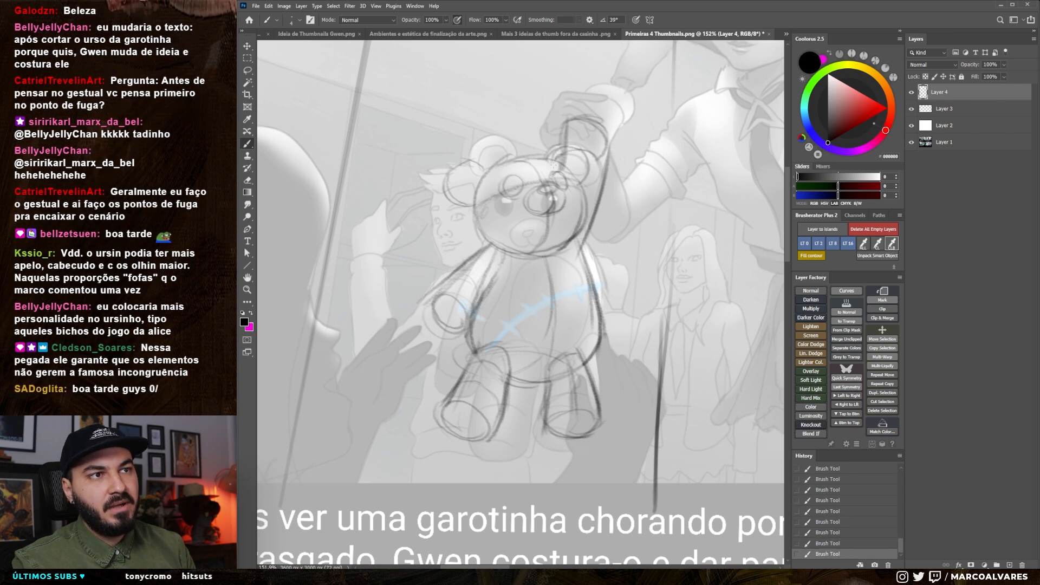
drag(425, 292, 472, 254)
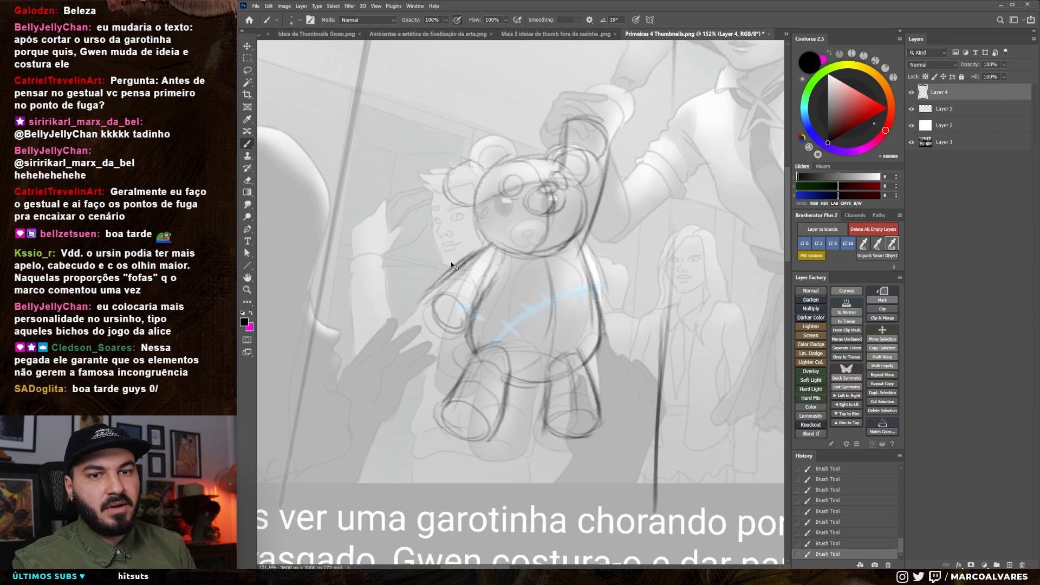
- Widen the bear sketch towards its lower body and legs with Free Transform
key(z)
mouse_move(507, 270)
mouse_down()
mouse_move(472, 291)
mouse_move(569, 274)
mouse_up()
key(ctrl+t)
drag(582, 404, 591, 405)
drag(426, 403, 420, 396)
right_click(529, 271)
click(558, 325)
drag(538, 244, 536, 257)
key(Return)
drag(534, 327, 492, 328)
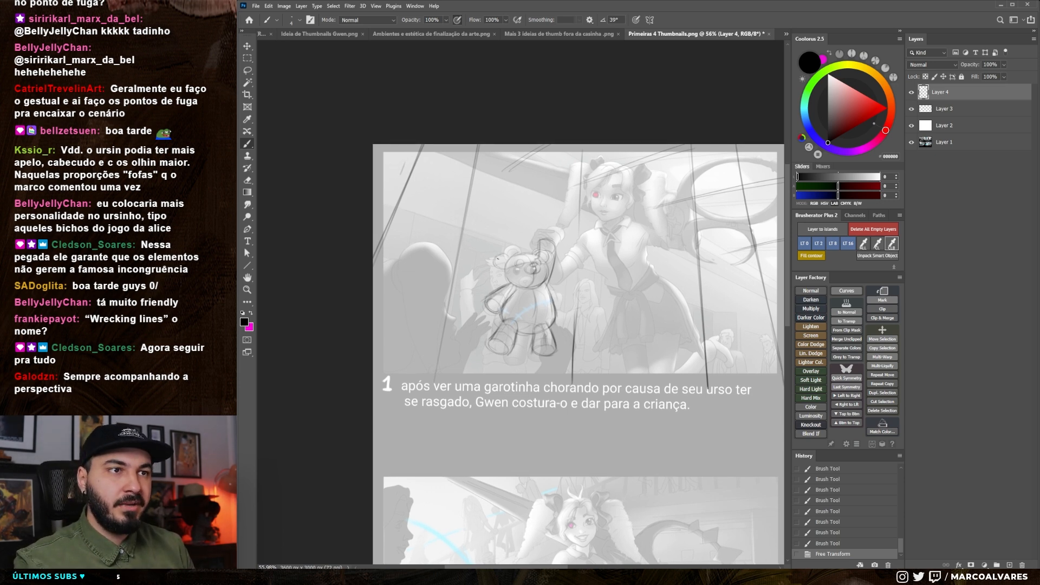
- Refine the bear's ears and the area around its raised paw, and erase the stray lines there
scroll(500, 253, up, 3)
key(ctrl+z)
mouse_move(505, 253)
mouse_down()
mouse_move(513, 261)
mouse_move(499, 269)
mouse_up()
drag(499, 249, 512, 258)
drag(537, 269, 577, 270)
drag(530, 242, 534, 241)
drag(599, 239, 603, 246)
drag(600, 239, 605, 244)
mouse_move(591, 247)
mouse_down()
mouse_move(607, 257)
mouse_move(588, 246)
mouse_up()
mouse_move(603, 236)
mouse_down()
mouse_move(612, 254)
mouse_move(603, 276)
mouse_move(551, 280)
mouse_up()
key(e)
mouse_move(591, 266)
mouse_down()
mouse_move(583, 285)
mouse_move(588, 278)
mouse_up()
drag(534, 277, 478, 278)
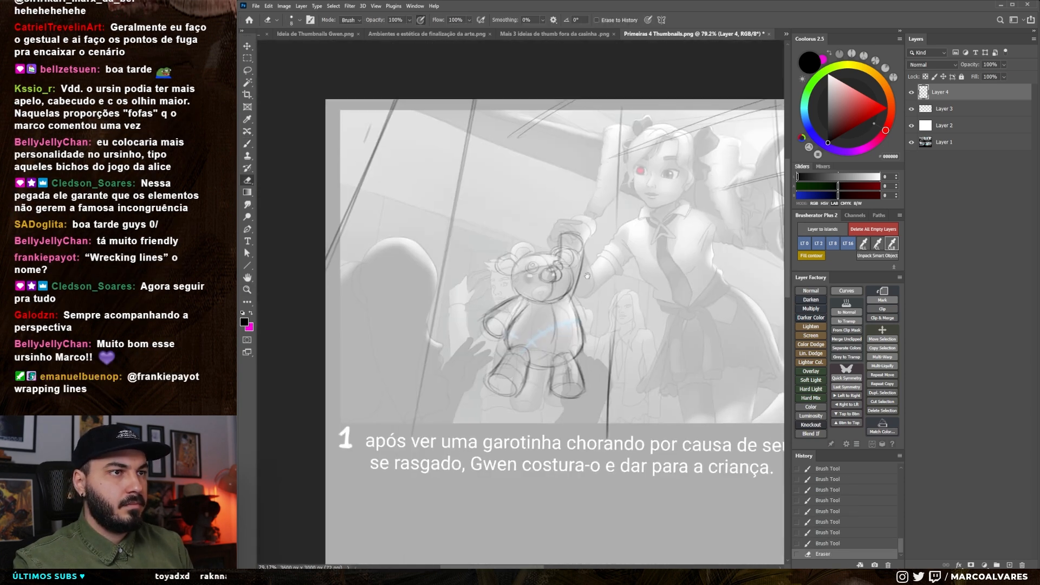
- Hide the three paint-over layers to compare the bear with the original sketch 1, and show them again
click(912, 127)
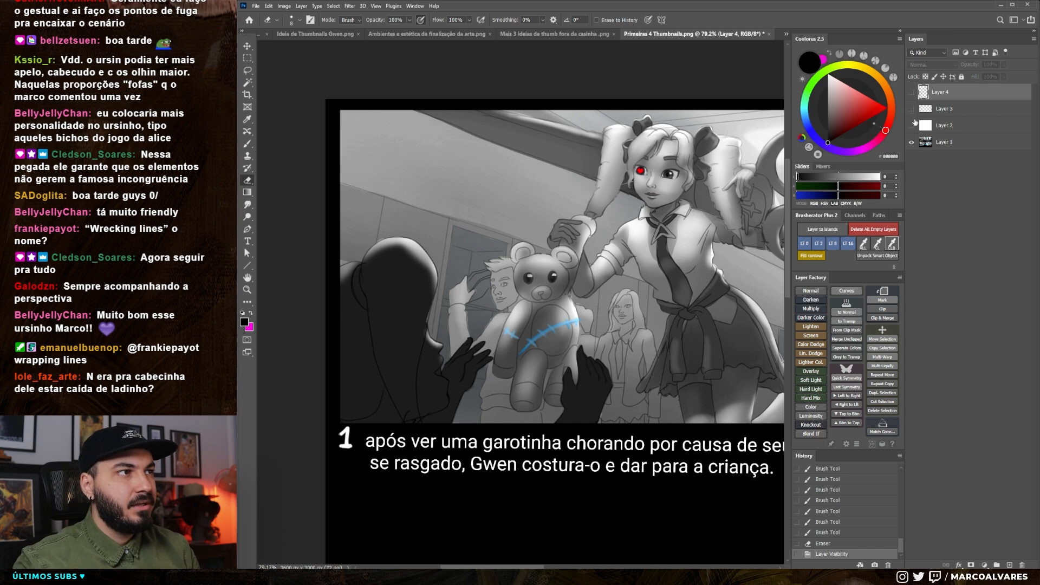
drag(915, 123, 916, 87)
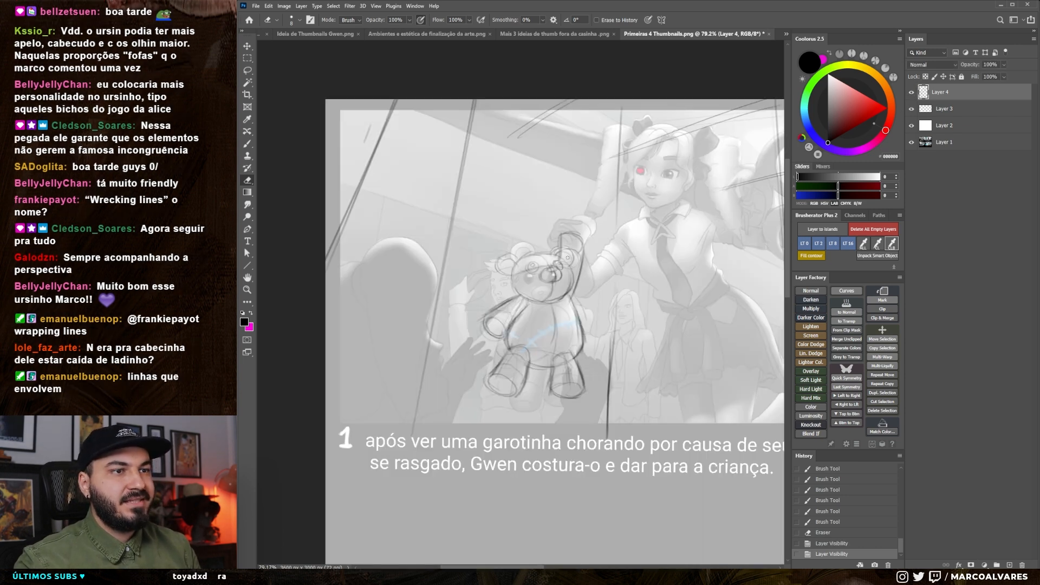
- Reshape the bear sketch slightly with another Free Transform and apply it
scroll(528, 340, up, 1)
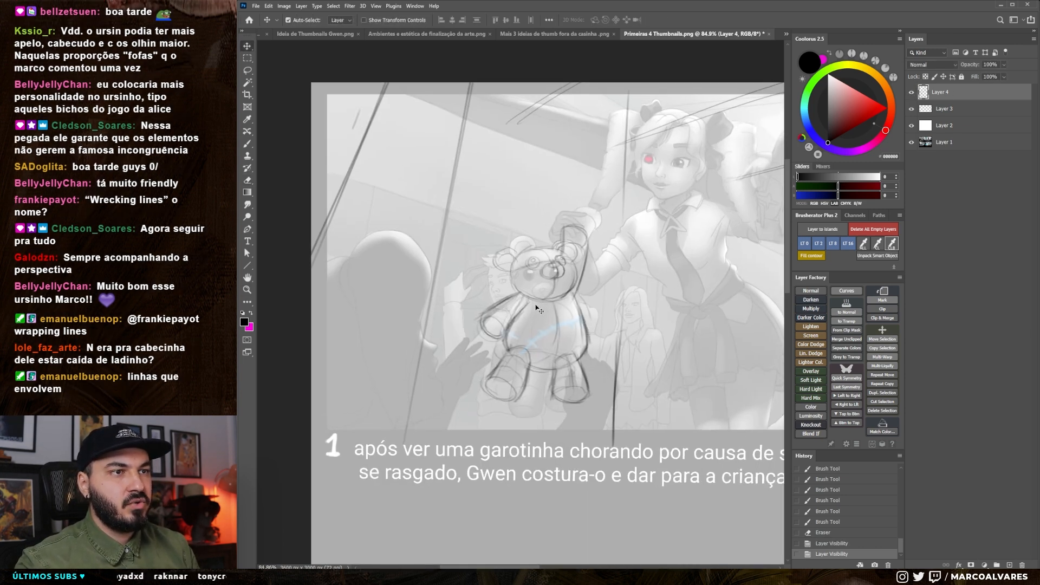
key(ctrl+t)
right_click(538, 305)
click(556, 360)
drag(520, 315, 530, 320)
key(Return)
mouse_move(588, 298)
mouse_down()
mouse_move(554, 318)
mouse_move(583, 311)
mouse_move(565, 321)
mouse_up()
- Check the white veil layer's fill and reselect the bear sketch layer for painting with the Brush tool
key(b)
click(956, 123)
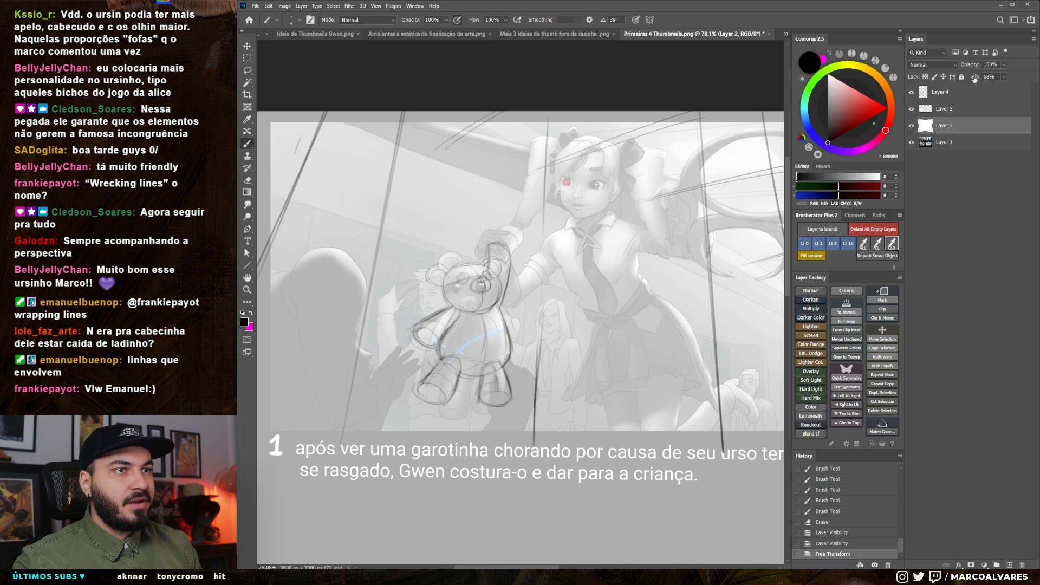
click(971, 94)
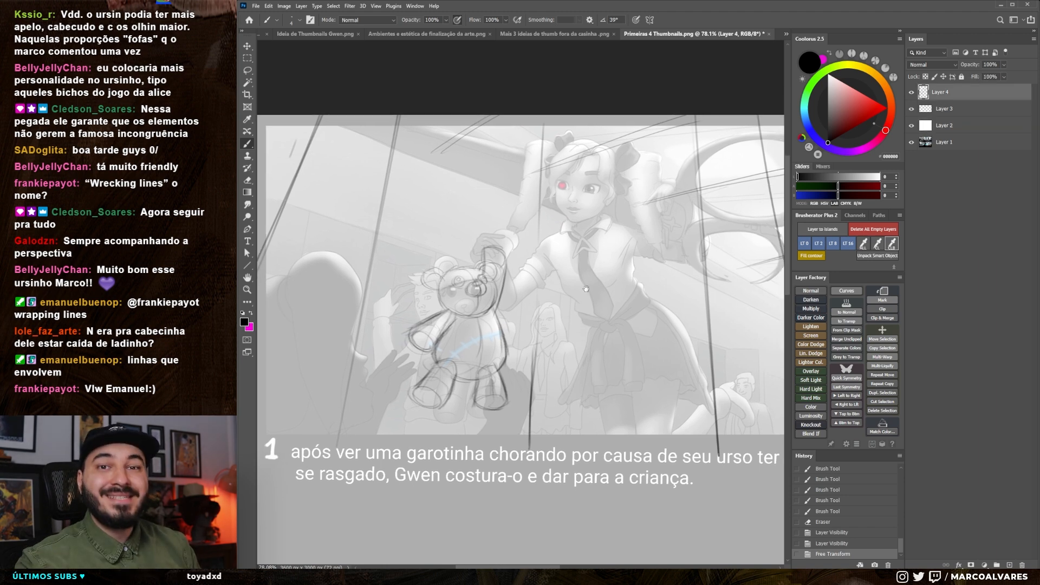
- Add an empty layer for magenta notes, with the perspective and bear sketches hidden and the white veil's fill lowered
drag(591, 300, 585, 292)
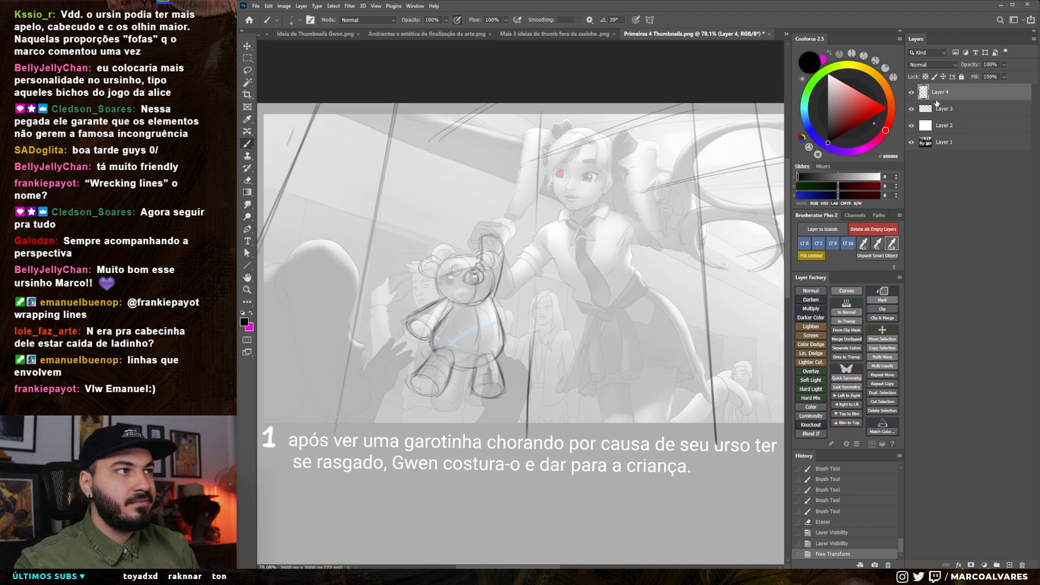
key(ctrl+shift+alt+n)
key(x)
drag(520, 264, 545, 263)
drag(911, 92, 912, 129)
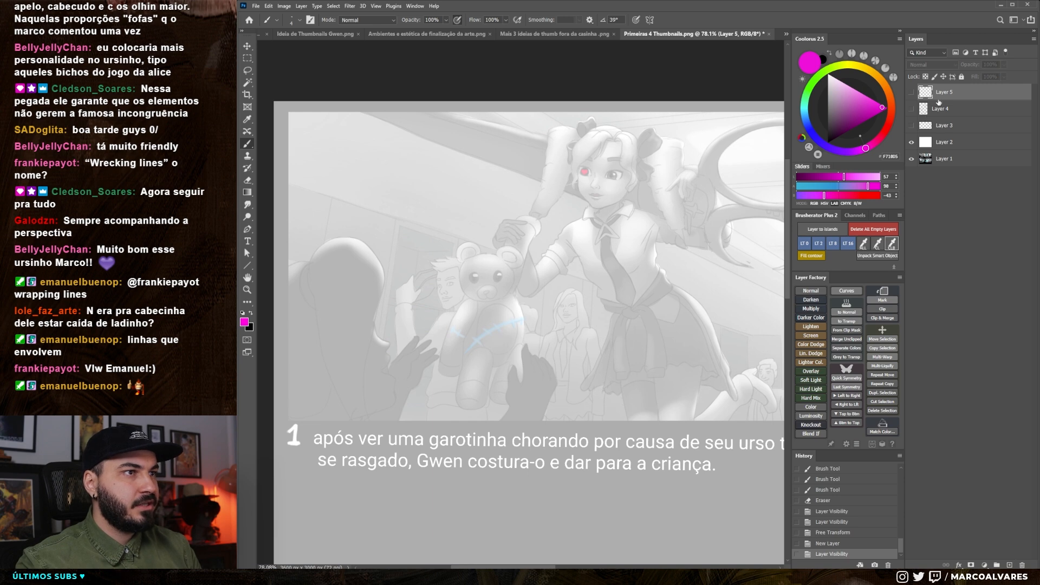
click(941, 144)
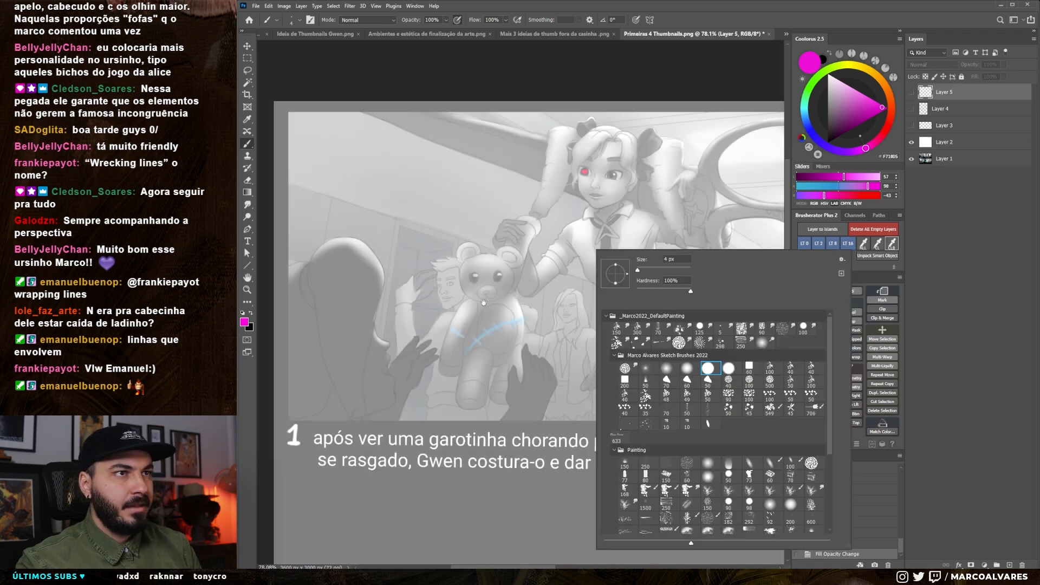
drag(541, 135, 507, 158)
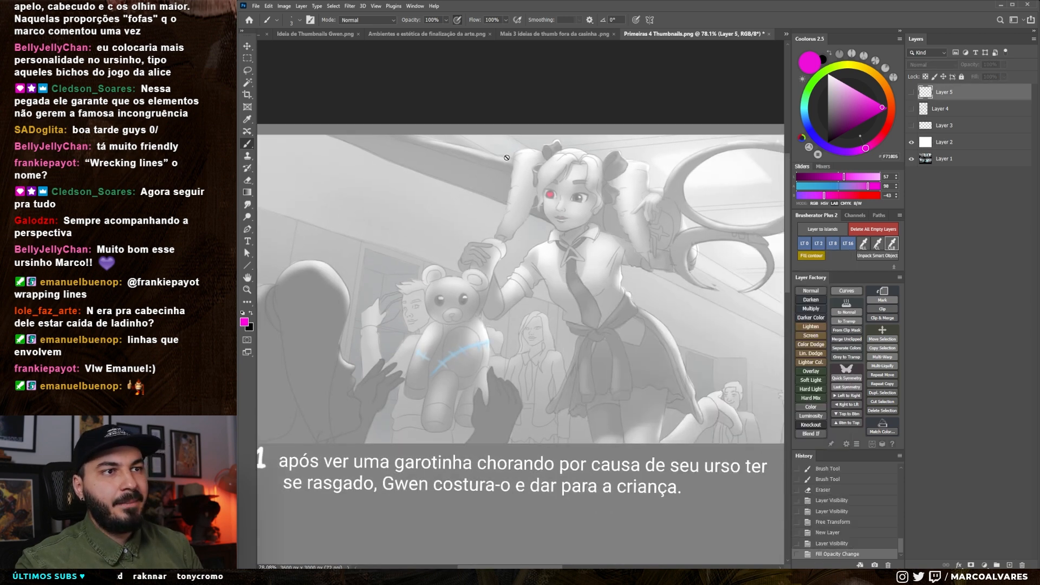
click(912, 92)
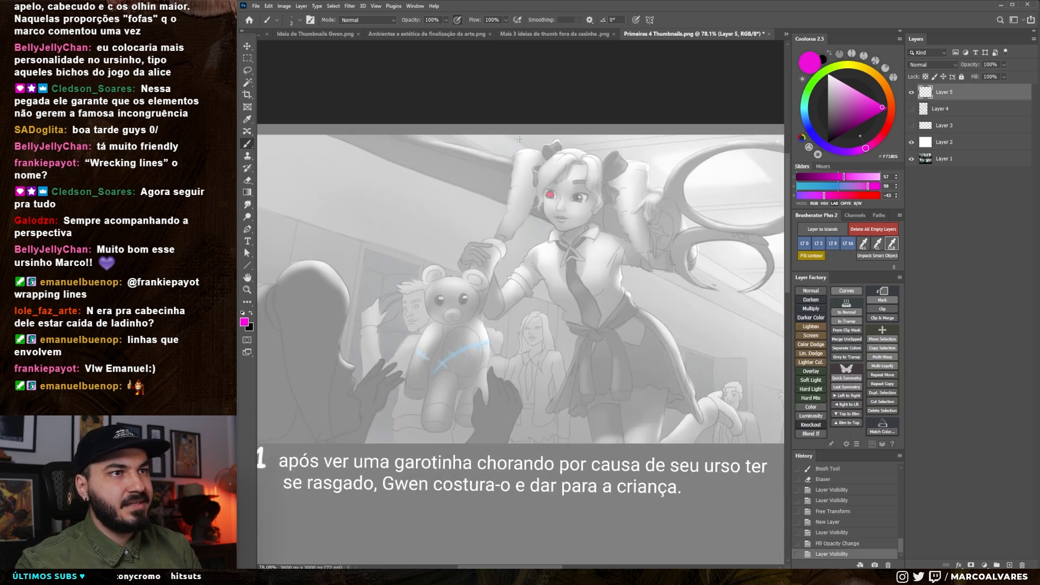
- Mark in magenta the lines running from Gwen's raised pigtail into her arm holding the bear in sketch 1
drag(512, 169, 494, 237)
drag(513, 162, 494, 233)
mouse_move(469, 275)
mouse_down()
mouse_move(496, 236)
mouse_move(500, 265)
mouse_move(480, 309)
mouse_up()
mouse_move(513, 237)
mouse_down()
mouse_move(492, 278)
mouse_move(530, 208)
mouse_move(516, 165)
mouse_move(541, 177)
mouse_up()
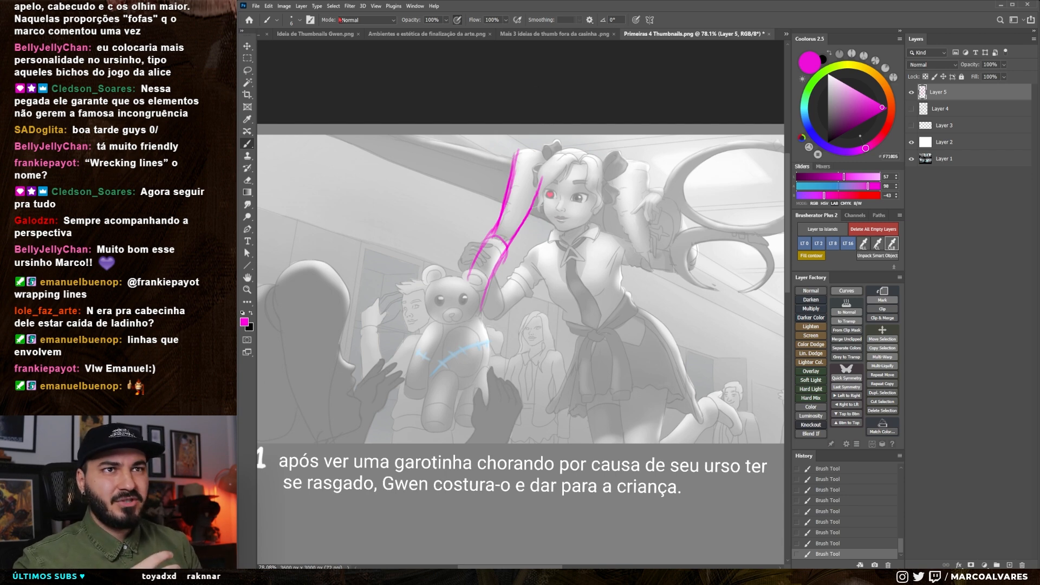
- Look at the Gwen thumbnail ideas document and return to the marked-up sketch 1
click(303, 35)
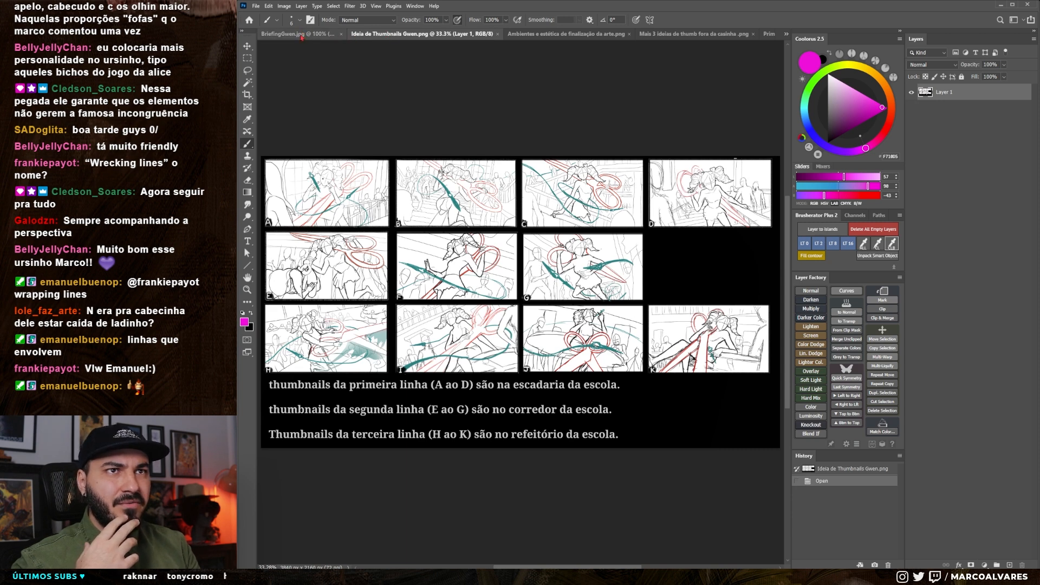
click(302, 34)
click(750, 36)
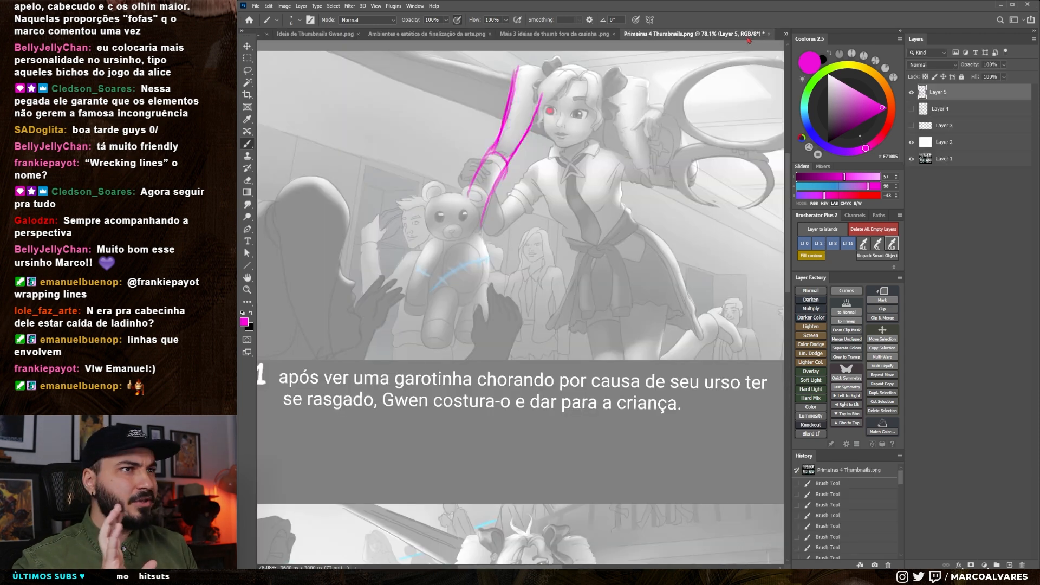
scroll(533, 164, up, 3)
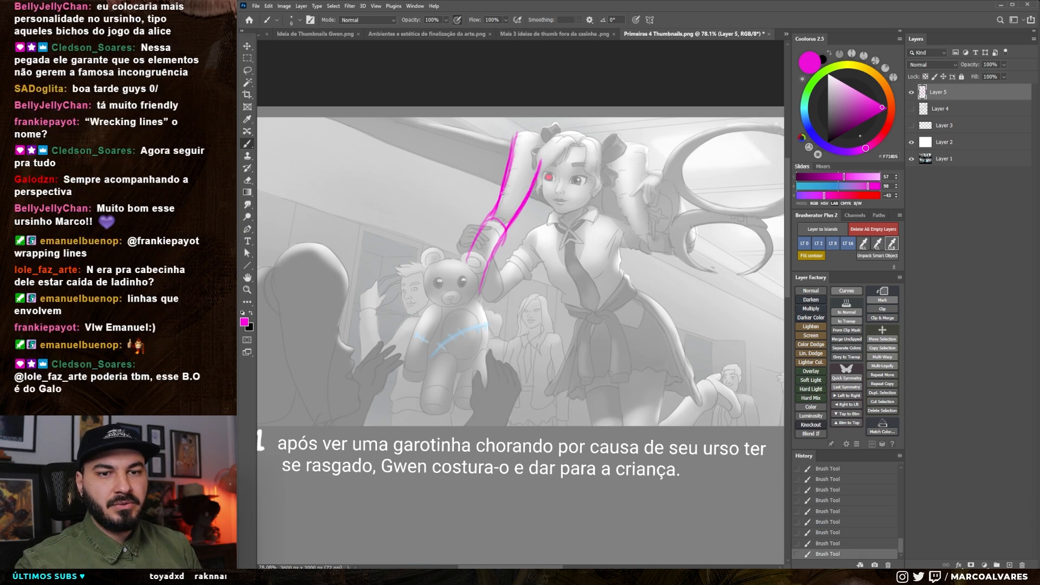
drag(494, 205, 478, 202)
drag(530, 253, 435, 221)
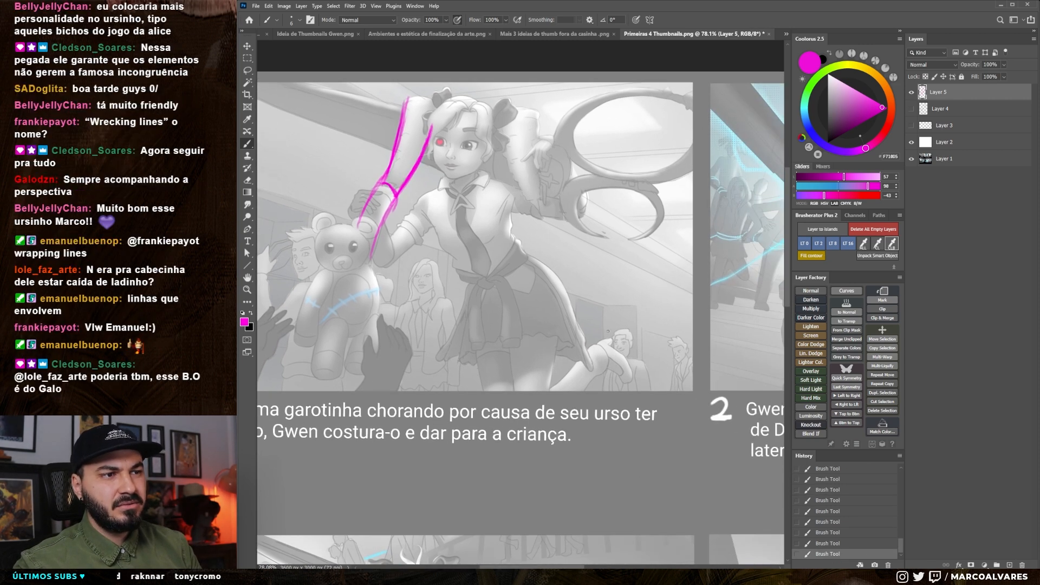
- Try a magenta mark on the curved shape behind the skirt, and erase it together with the pigtail and arm lines
key(ctrl+z)
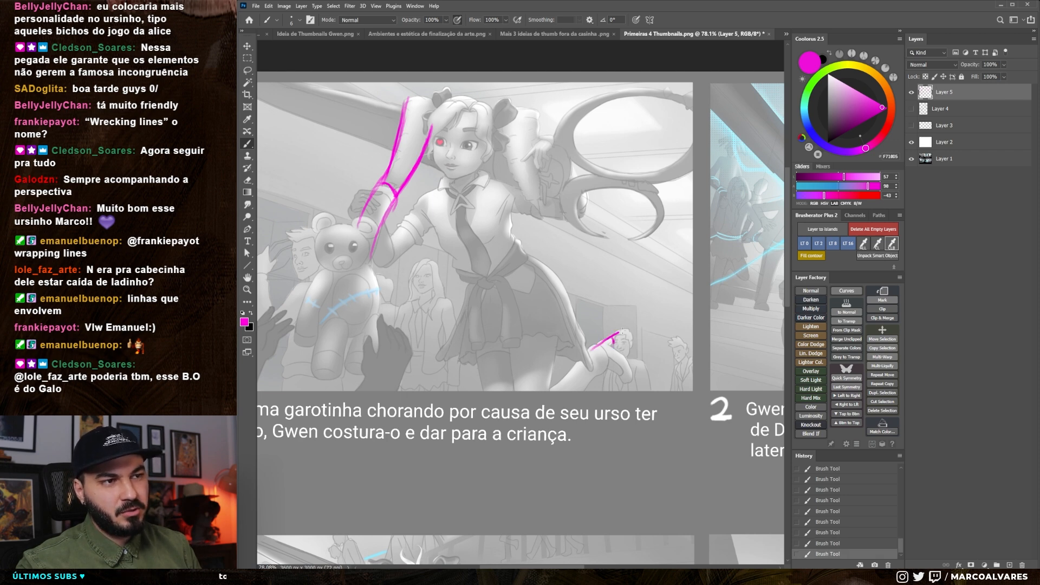
key(ctrl+z)
drag(591, 349, 614, 335)
key(ctrl+z)
key(ctrl+z)
key(ctrl+z)
key(e)
mouse_move(599, 341)
mouse_down()
mouse_move(625, 325)
mouse_move(614, 343)
mouse_up()
mouse_move(621, 186)
mouse_down()
mouse_move(671, 203)
mouse_move(683, 228)
mouse_up()
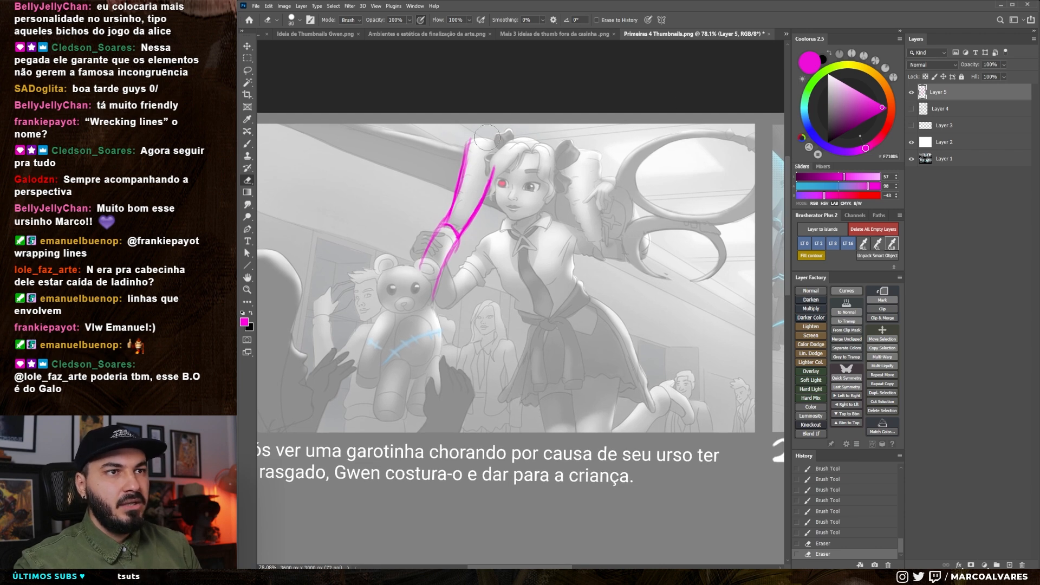
drag(474, 140, 442, 290)
- Pick a sketch brush with black, show the perspective and bear layers, strengthen the white veil and select the bear sketch layer
key(b)
scroll(480, 208, up, 1)
key(x)
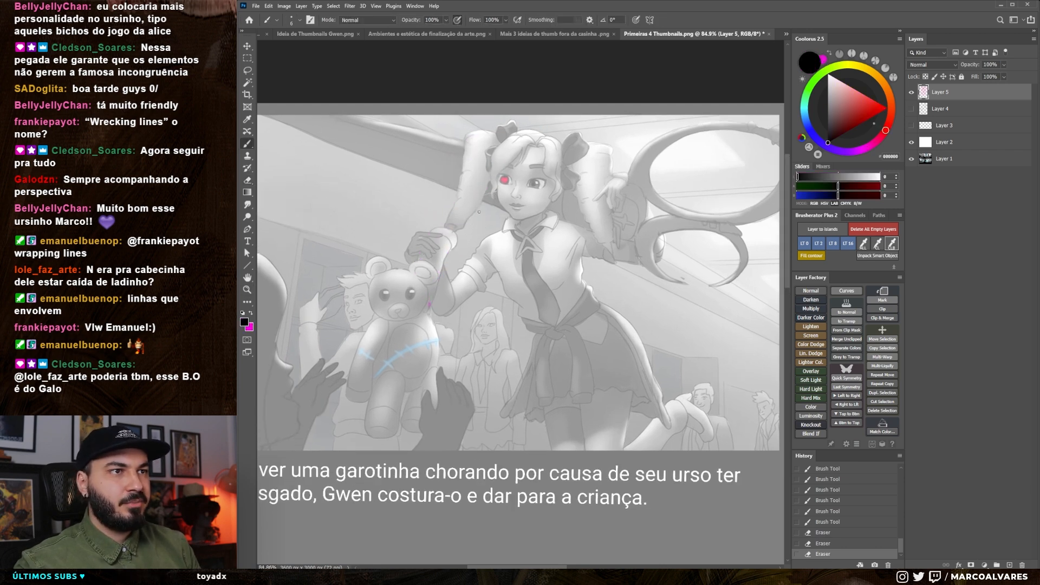
right_click(479, 208)
click(579, 386)
drag(618, 159, 620, 169)
click(912, 125)
click(922, 109)
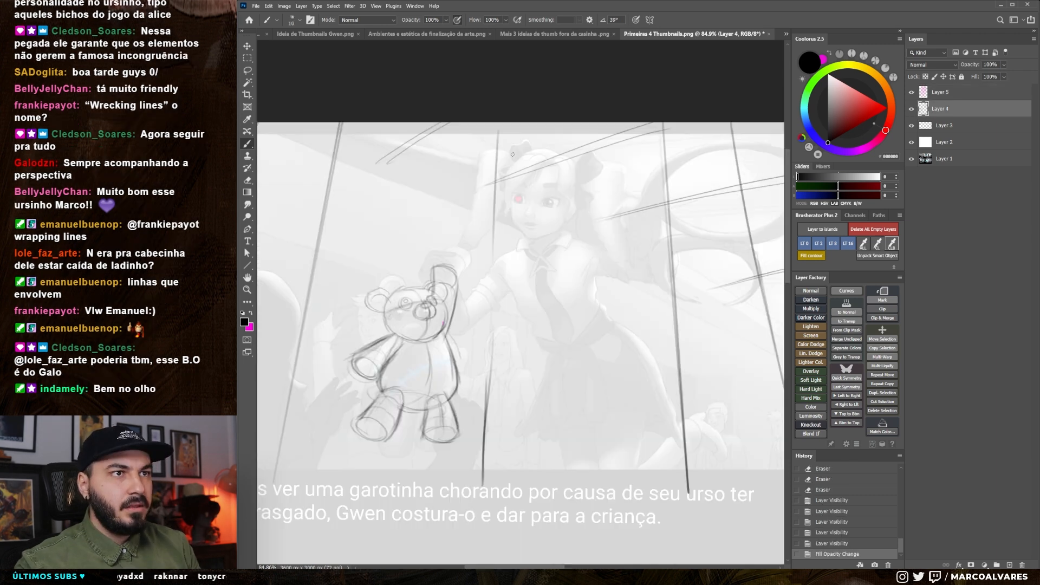
- Sketch a rounder, wavy pigtail with a curled tip on the bear's side of Gwen's head, undoing unwanted strokes
drag(515, 149, 495, 150)
mouse_move(494, 151)
mouse_down()
mouse_move(476, 169)
mouse_move(476, 156)
mouse_move(474, 200)
mouse_up()
drag(473, 187, 459, 211)
drag(454, 204, 466, 228)
key(ctrl+z)
key(ctrl+z)
mouse_move(472, 168)
mouse_down()
mouse_move(501, 214)
mouse_move(467, 227)
mouse_move(500, 212)
mouse_move(497, 179)
mouse_move(475, 179)
mouse_move(488, 200)
mouse_move(463, 177)
mouse_move(494, 180)
mouse_move(491, 171)
mouse_move(495, 212)
mouse_up()
key(ctrl+z)
key(ctrl+z)
key(ctrl+z)
key(ctrl+z)
key(ctrl+z)
key(ctrl+z)
key(ctrl+z)
key(ctrl+z)
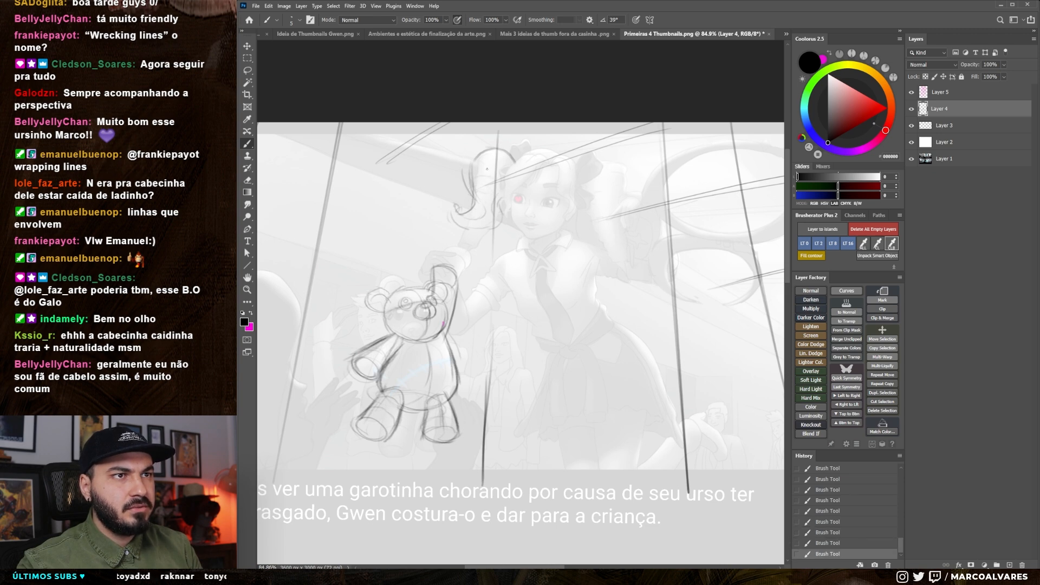
drag(527, 149, 563, 150)
key(ctrl+z)
- Clean up the bear's raised paw and the pigtail's outer contour with a smaller eraser, and redraw the contour near the curl
drag(410, 293, 483, 272)
key(e)
key(bracketleft)
key(bracketleft)
key(bracketleft)
key(bracketleft)
key(bracketleft)
key(bracketleft)
drag(467, 289, 450, 292)
key(b)
key(e)
mouse_move(417, 186)
mouse_down()
mouse_move(425, 218)
mouse_move(434, 217)
mouse_up()
mouse_move(434, 223)
mouse_down()
mouse_move(430, 172)
mouse_move(438, 228)
mouse_up()
key(b)
drag(436, 216, 441, 233)
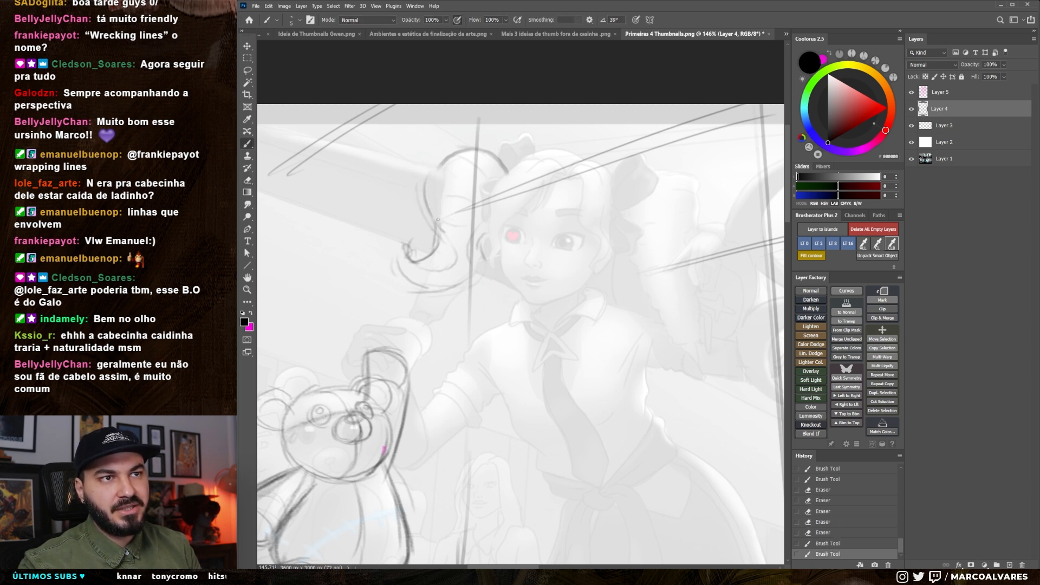
key(ctrl+z)
mouse_move(432, 177)
mouse_down()
mouse_move(431, 213)
mouse_move(447, 242)
mouse_up()
key(ctrl+z)
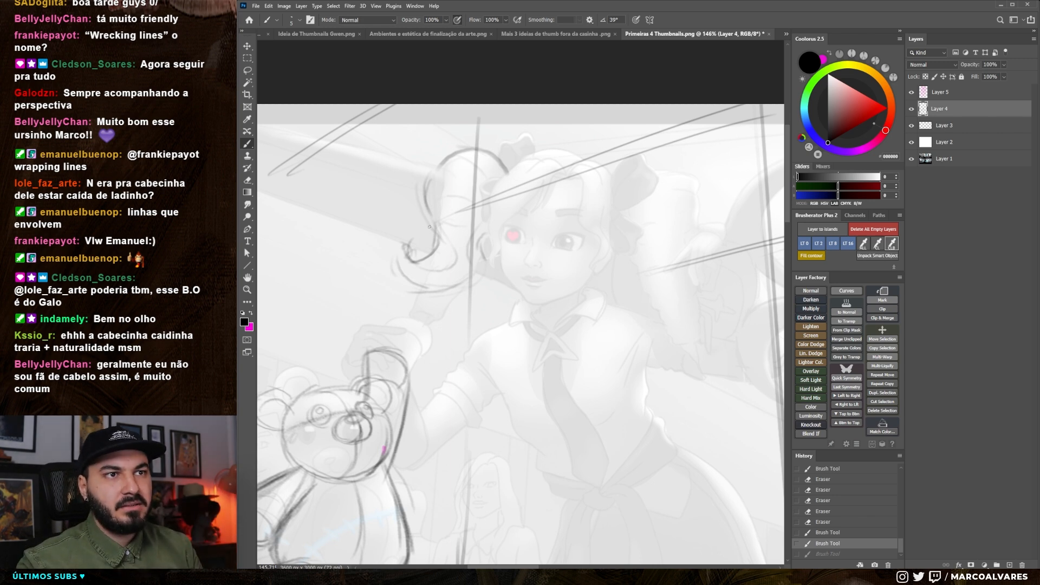
drag(429, 227, 438, 238)
drag(431, 214, 439, 230)
- Sketch a matching curled pigtail on the other side of Gwen's head, undoing the strokes that miss
drag(542, 228, 484, 220)
drag(597, 164, 623, 160)
mouse_move(606, 160)
mouse_down()
mouse_move(631, 178)
mouse_move(614, 272)
mouse_move(652, 266)
mouse_up()
mouse_move(632, 295)
mouse_down()
mouse_move(585, 287)
mouse_move(570, 246)
mouse_up()
key(ctrl+z)
mouse_move(629, 294)
mouse_down()
mouse_move(652, 266)
mouse_move(574, 238)
mouse_up()
drag(607, 194, 582, 211)
drag(649, 254, 579, 291)
mouse_move(579, 290)
mouse_down()
mouse_move(663, 303)
mouse_move(684, 290)
mouse_move(683, 275)
mouse_up()
key(ctrl+z)
key(ctrl+z)
key(ctrl+z)
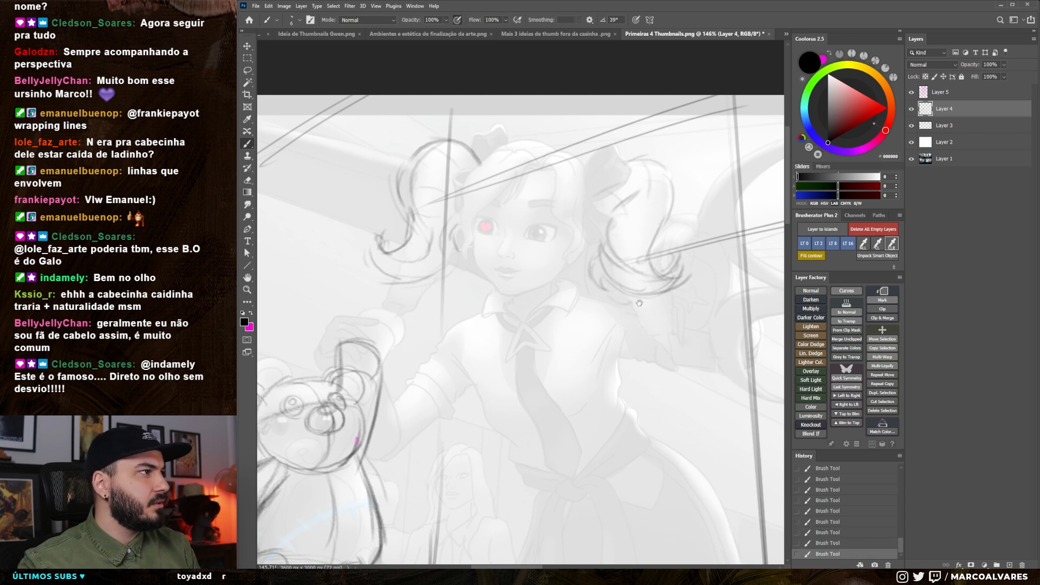
drag(640, 303, 663, 292)
key(ctrl+z)
- Glance at the document with three more thumbnail ideas and erase stray lines around the pigtail sketch
click(594, 35)
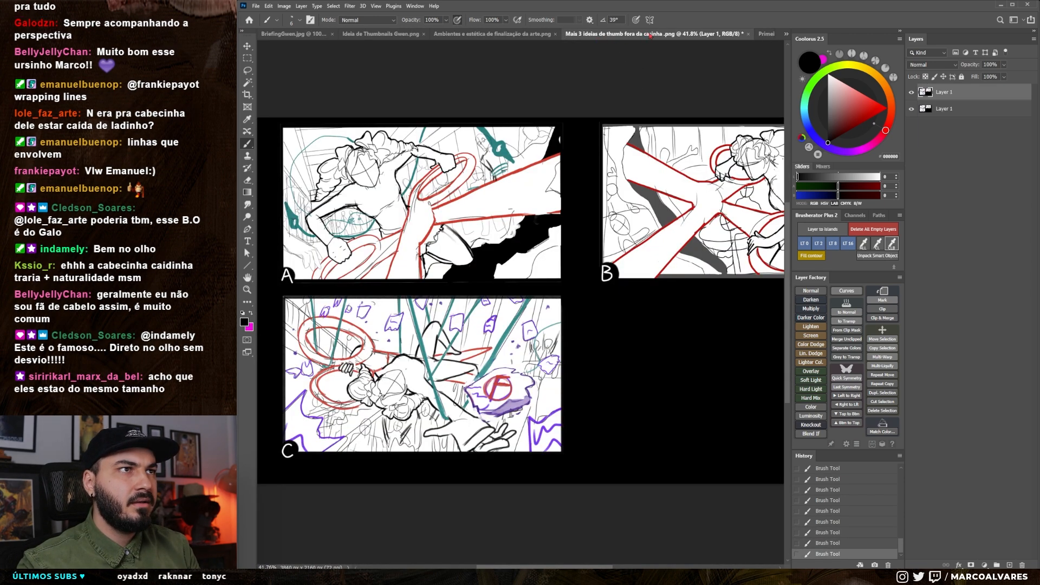
key(ctrl+Tab)
mouse_move(445, 98)
mouse_down()
mouse_move(421, 129)
mouse_move(447, 162)
mouse_move(494, 147)
mouse_up()
mouse_move(451, 178)
mouse_down()
mouse_move(435, 252)
mouse_move(438, 207)
mouse_up()
key(e)
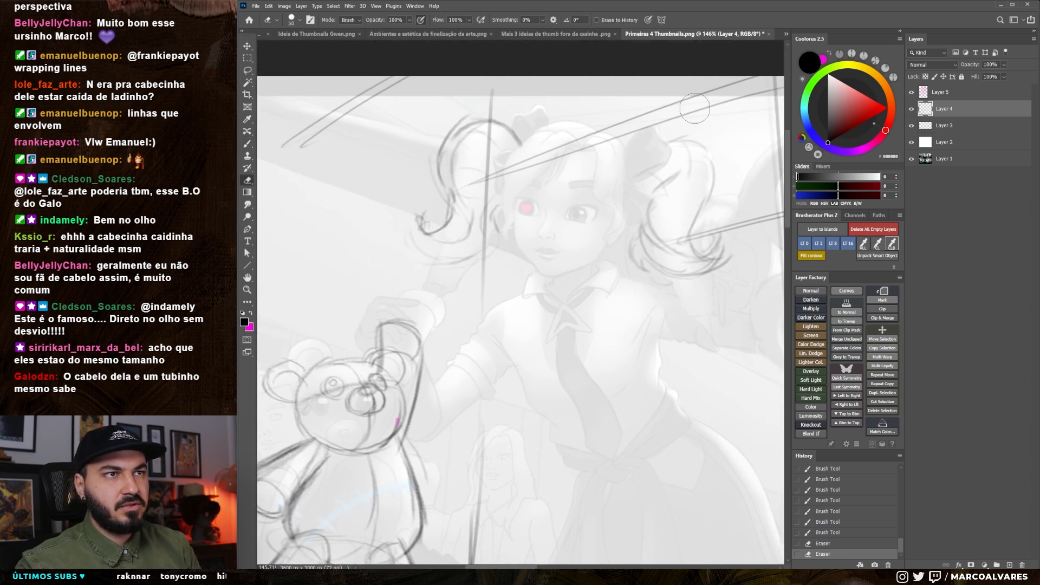
- Hide the wavy pigtail sketch and outline a bent, tube-shaped pigtail in black on a new layer
click(911, 109)
key(ctrl+shift+alt+n)
key(b)
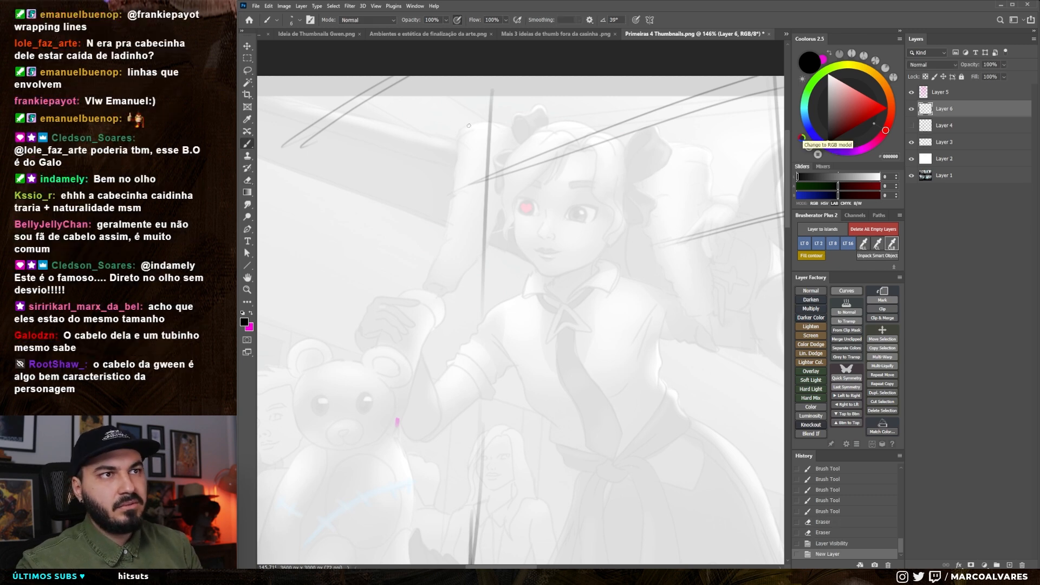
mouse_move(462, 129)
mouse_down()
mouse_move(519, 138)
mouse_move(501, 123)
mouse_move(433, 227)
mouse_up()
drag(452, 184, 418, 241)
key(ctrl+z)
key(ctrl+z)
mouse_move(452, 142)
mouse_down()
mouse_move(410, 253)
mouse_move(428, 273)
mouse_move(480, 256)
mouse_up()
drag(445, 269, 520, 217)
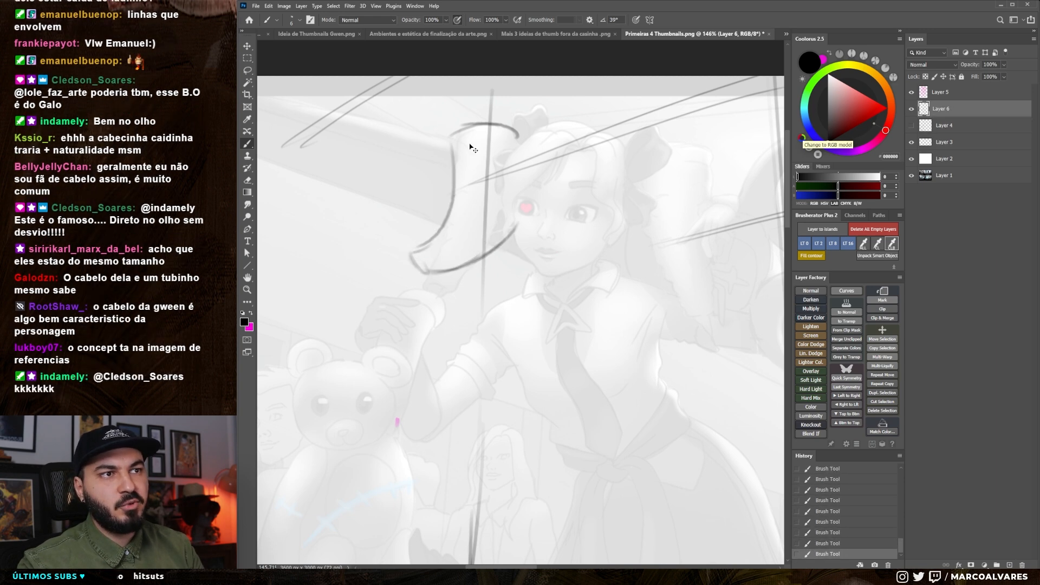
key(ctrl+z)
key(ctrl+shift+z)
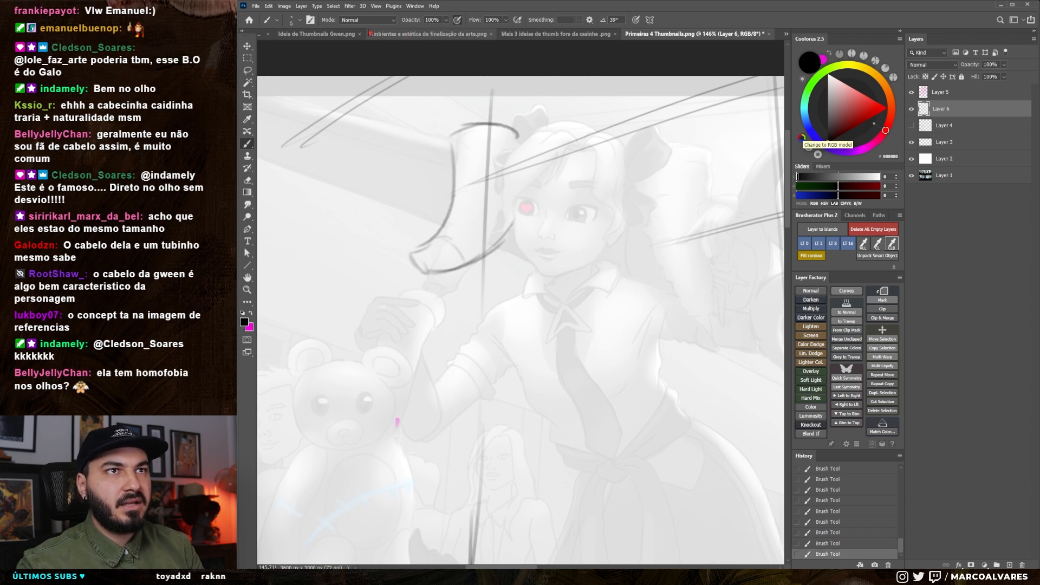
- Check the Gwen briefing and examine the character's hair design in the environments and art style reference
click(338, 34)
click(314, 35)
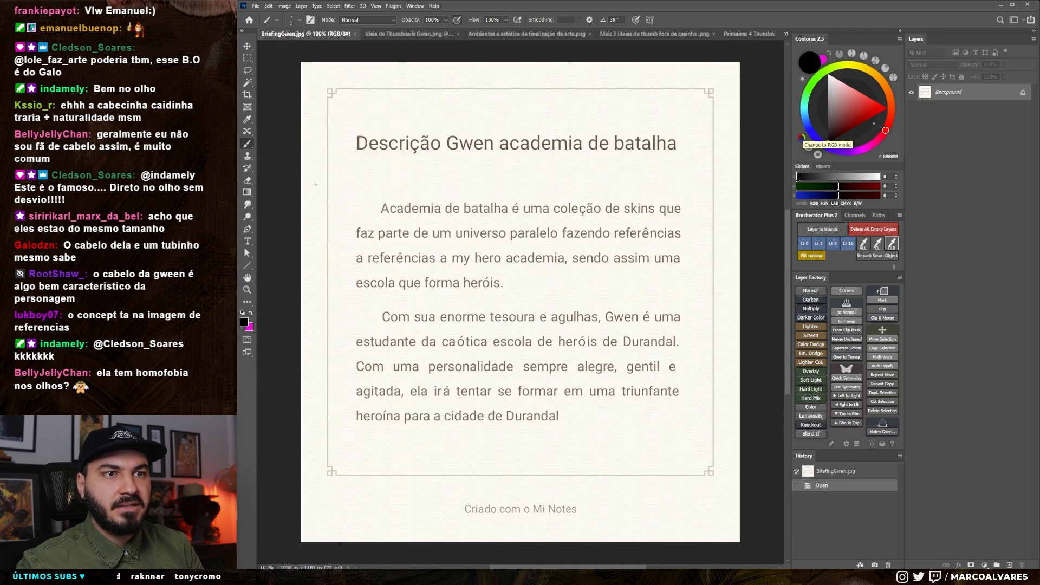
click(487, 35)
drag(423, 140, 480, 144)
drag(473, 223, 509, 185)
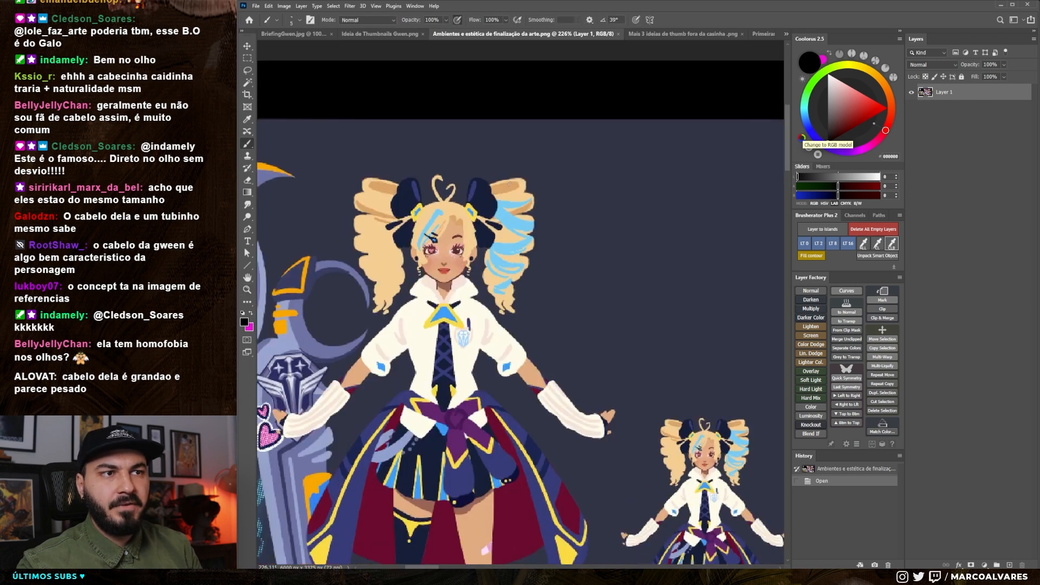
- Outline the reference pigtail in magenta and draw wavy flow lines beside the character to explain its shape
key(x)
drag(583, 185, 574, 309)
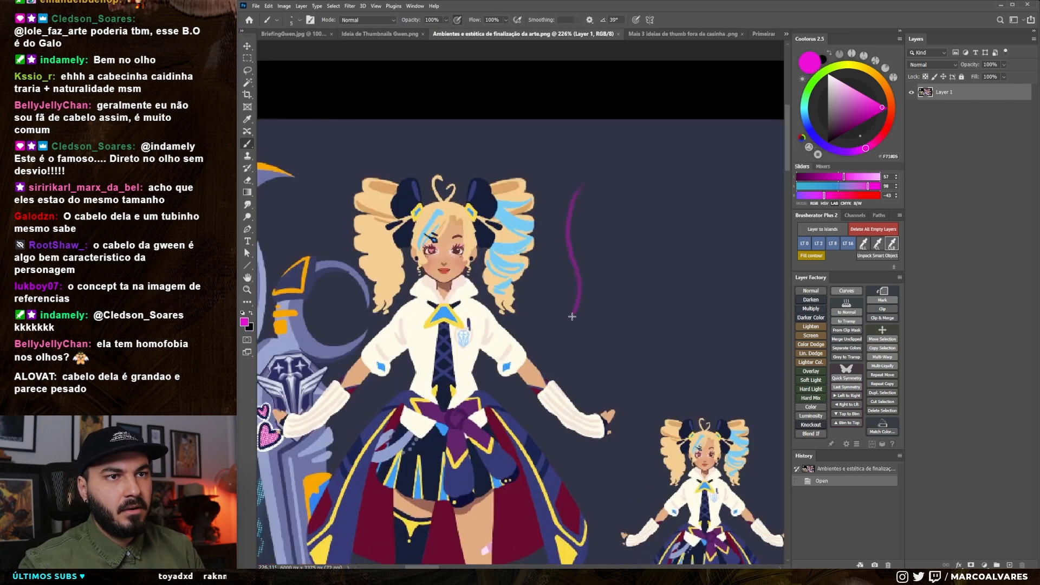
drag(358, 258, 367, 307)
drag(384, 307, 410, 230)
mouse_move(370, 174)
mouse_down()
mouse_move(421, 192)
mouse_move(415, 223)
mouse_up()
drag(586, 189, 591, 282)
key(ctrl+z)
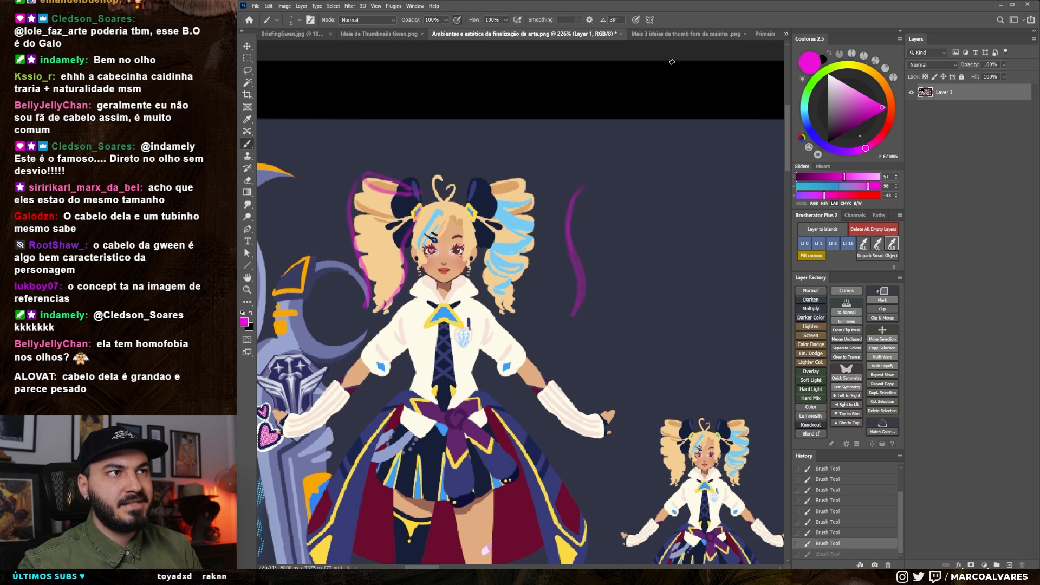
drag(641, 188, 632, 311)
mouse_move(693, 190)
mouse_down()
mouse_move(674, 314)
mouse_move(643, 309)
mouse_up()
- Return to the first four thumbnails and draw black curl bands around the middle and lower part of the tube pigtail
click(764, 34)
scroll(520, 303, up, 2)
key(ctrl+comma)
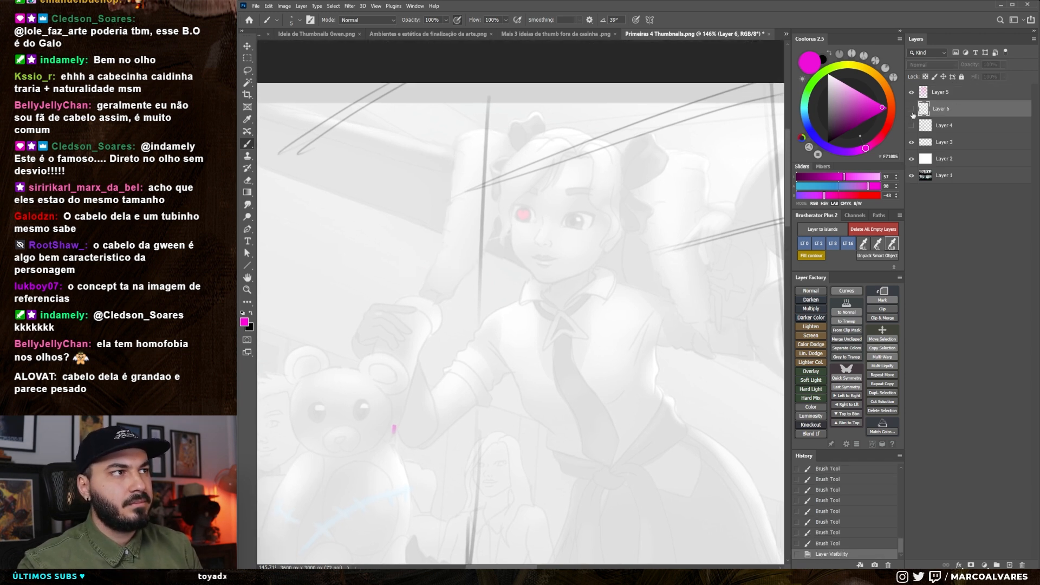
key(ctrl+comma)
mouse_move(442, 224)
mouse_down()
mouse_move(459, 234)
mouse_move(469, 224)
mouse_up()
key(ctrl+z)
key(x)
key(ctrl+z)
drag(465, 223, 482, 251)
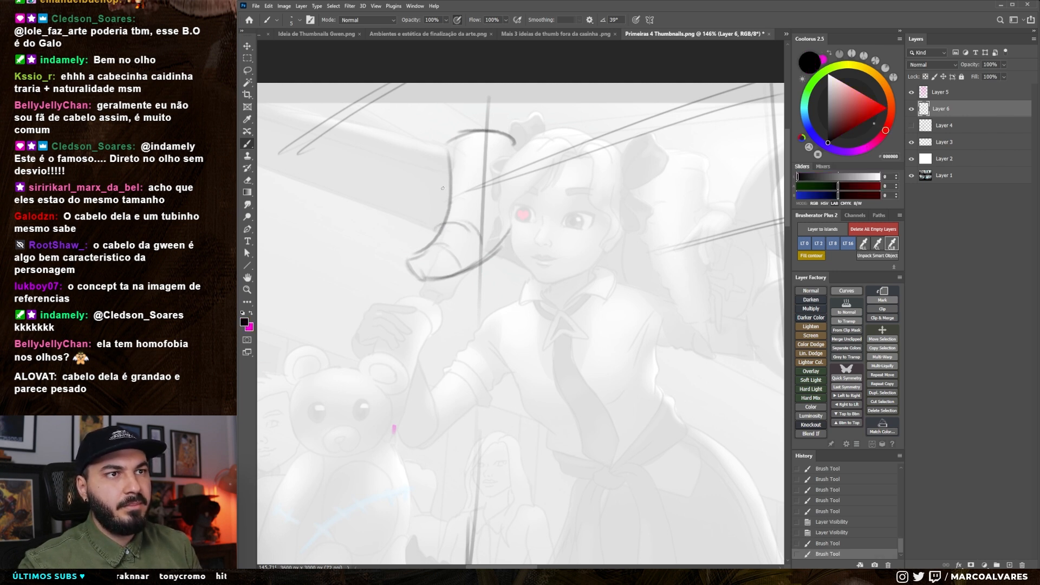
drag(447, 204, 467, 193)
drag(464, 193, 501, 219)
key(ctrl+z)
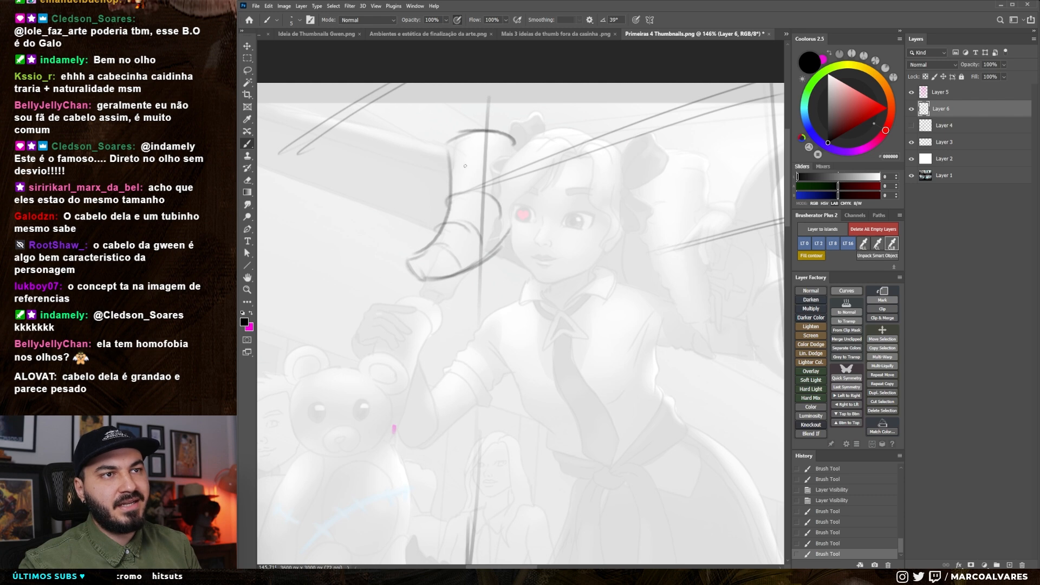
- Add another curl band near the top of the tube pigtail and refine the contours of its lower curls
drag(449, 167, 459, 159)
drag(454, 160, 483, 157)
drag(510, 233, 490, 253)
key(ctrl+z)
drag(501, 243, 443, 237)
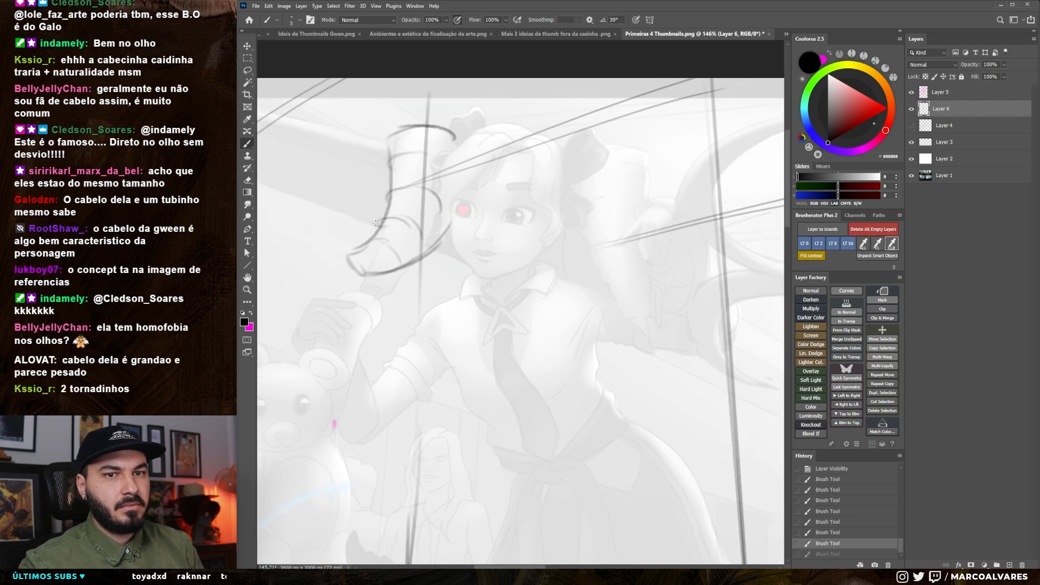
drag(374, 228, 396, 214)
drag(442, 248, 422, 252)
- Float the environments and art style reference in its own window over the canvas, framed on Gwen's head and pigtails
click(428, 34)
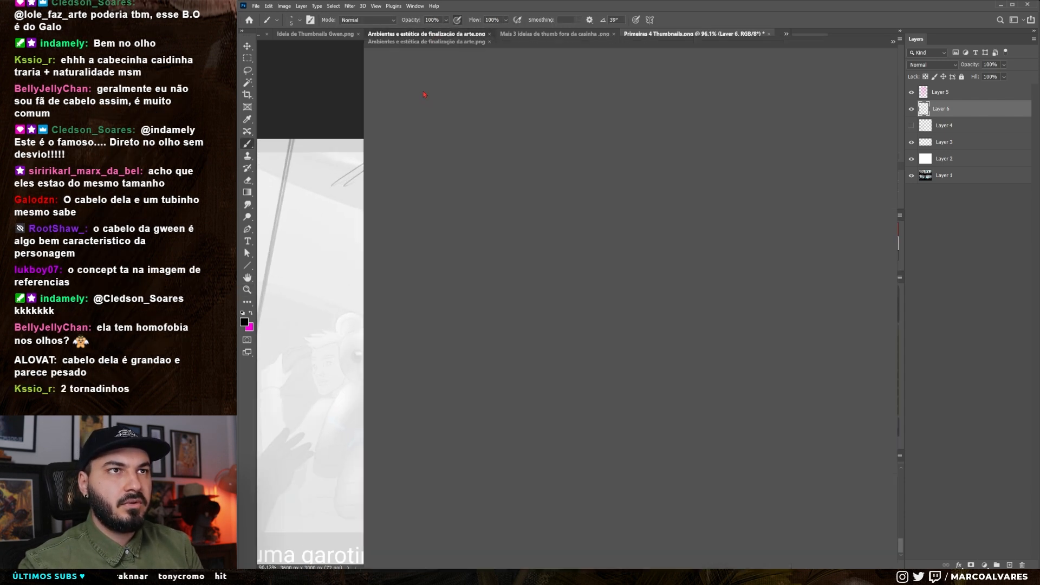
drag(428, 33, 428, 101)
drag(532, 101, 434, 55)
mouse_move(652, 413)
mouse_down()
mouse_move(502, 275)
mouse_move(610, 243)
mouse_up()
click(543, 250)
- Erase stray lines from the first pigtail in sketch 1 and redraw its side and lower curl contours
key(e)
drag(672, 261, 511, 279)
mouse_move(577, 248)
mouse_down()
mouse_move(588, 221)
mouse_move(574, 216)
mouse_up()
key(b)
drag(576, 176, 563, 209)
drag(562, 200, 574, 249)
drag(574, 239, 570, 263)
key(ctrl+z)
drag(568, 221, 571, 247)
drag(570, 233, 556, 269)
key(ctrl+z)
drag(571, 235, 558, 271)
- Show Layer 4 and erase its overlapping lines around Gwen's pigtails
click(912, 125)
key(e)
click(944, 125)
drag(592, 213, 592, 221)
drag(716, 195, 712, 243)
- On Layer 6, sketch the rounded outline of Gwen's second pigtail on the far side of her head
click(944, 108)
key(b)
drag(593, 170, 624, 192)
mouse_move(650, 178)
mouse_down()
mouse_move(607, 174)
mouse_move(705, 158)
mouse_move(683, 255)
mouse_up()
drag(697, 198, 672, 286)
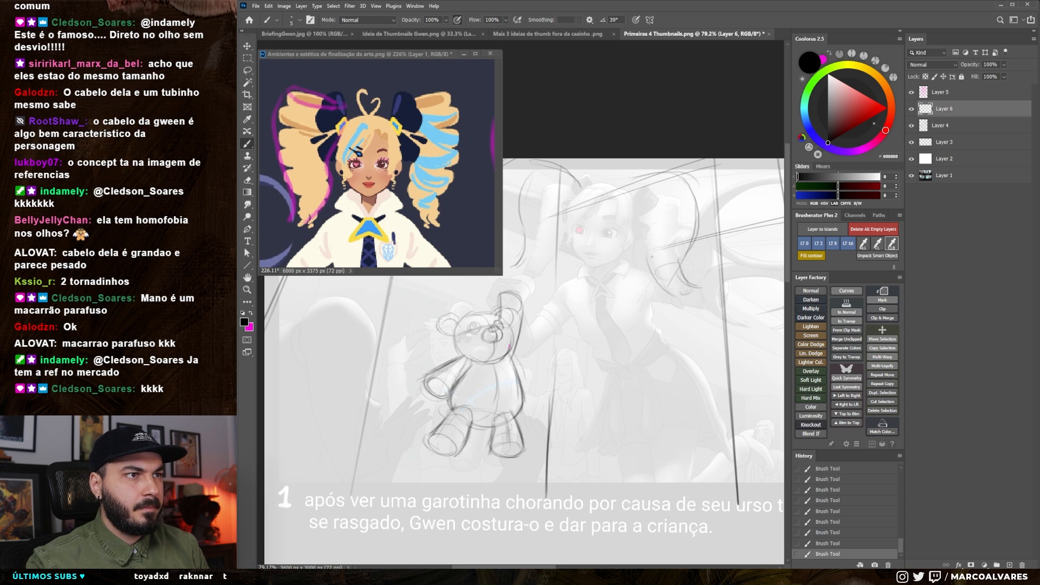
drag(587, 180, 637, 181)
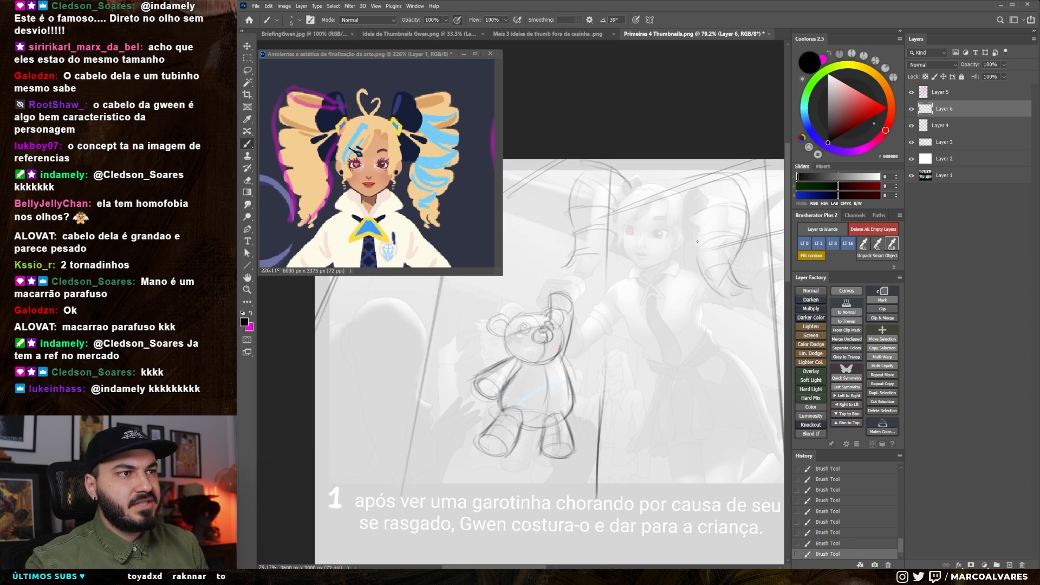
- Close the second pigtail's lower tip, erase its overlapping lines and extend its top contour
drag(696, 292, 664, 279)
key(e)
mouse_move(674, 236)
mouse_down()
mouse_move(696, 265)
mouse_move(682, 253)
mouse_move(689, 233)
mouse_up()
key(b)
key(e)
key(b)
mouse_move(711, 189)
mouse_down()
mouse_move(712, 201)
mouse_move(711, 191)
mouse_up()
key(ctrl+z)
drag(665, 180, 700, 164)
- Sketch a plain curved tube over sketch 2 to demonstrate the pigtail's basic volume
mouse_move(748, 216)
mouse_down()
mouse_move(631, 199)
mouse_move(639, 308)
mouse_up()
drag(695, 217, 706, 271)
key(ctrl+z)
key(ctrl+z)
mouse_move(758, 195)
mouse_down()
mouse_move(620, 208)
mouse_move(641, 316)
mouse_up()
drag(692, 189, 687, 328)
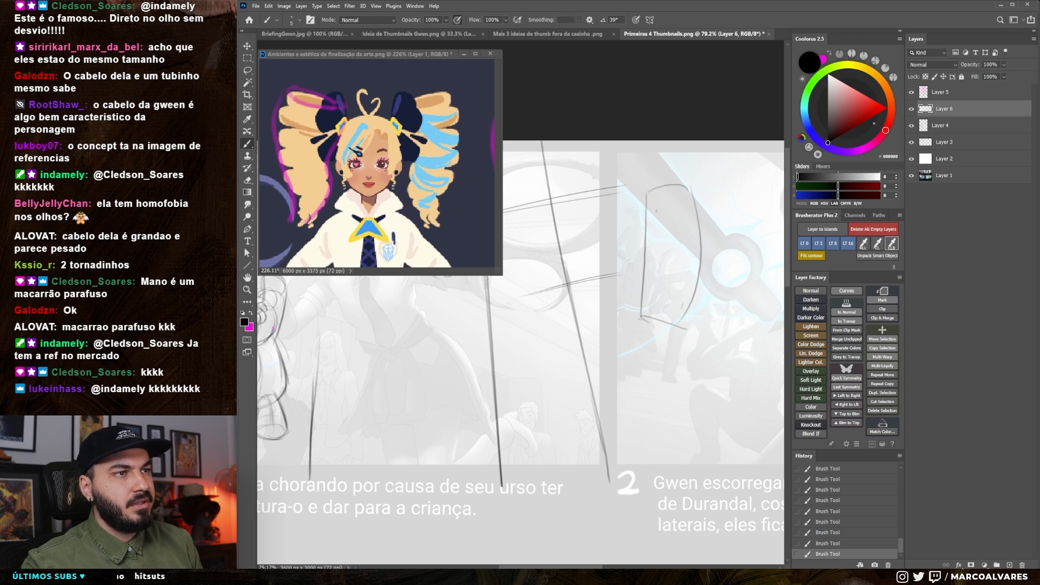
- Draw curved bands wrapping around the demonstration tube to show how the curls follow its form
drag(649, 207, 706, 210)
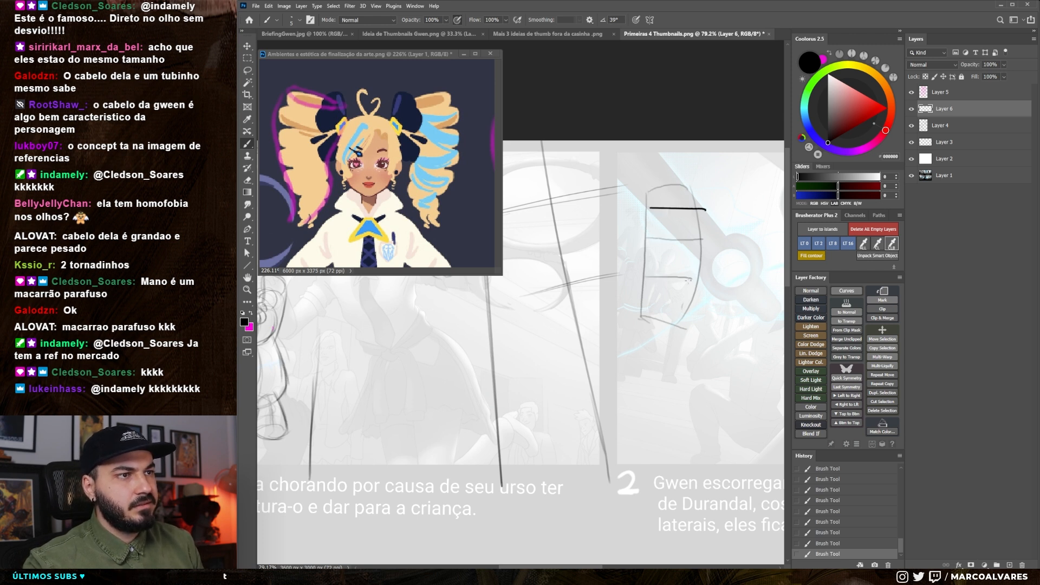
key(ctrl+z)
key(ctrl+z)
key(ctrl+z)
key(ctrl+z)
key(ctrl+shift+z)
key(ctrl+shift+z)
key(ctrl+shift+z)
key(ctrl+shift+z)
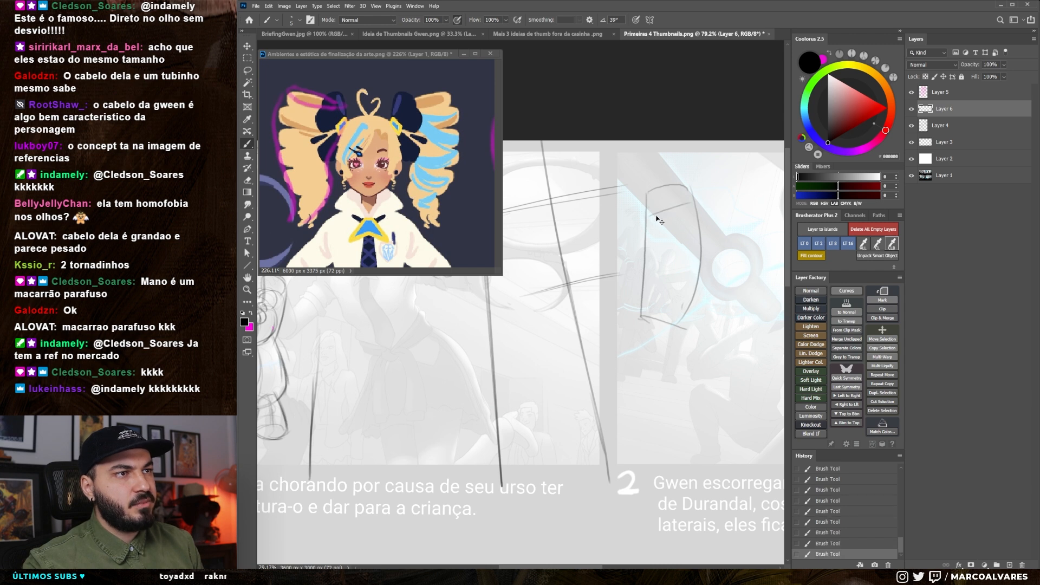
drag(648, 249, 697, 257)
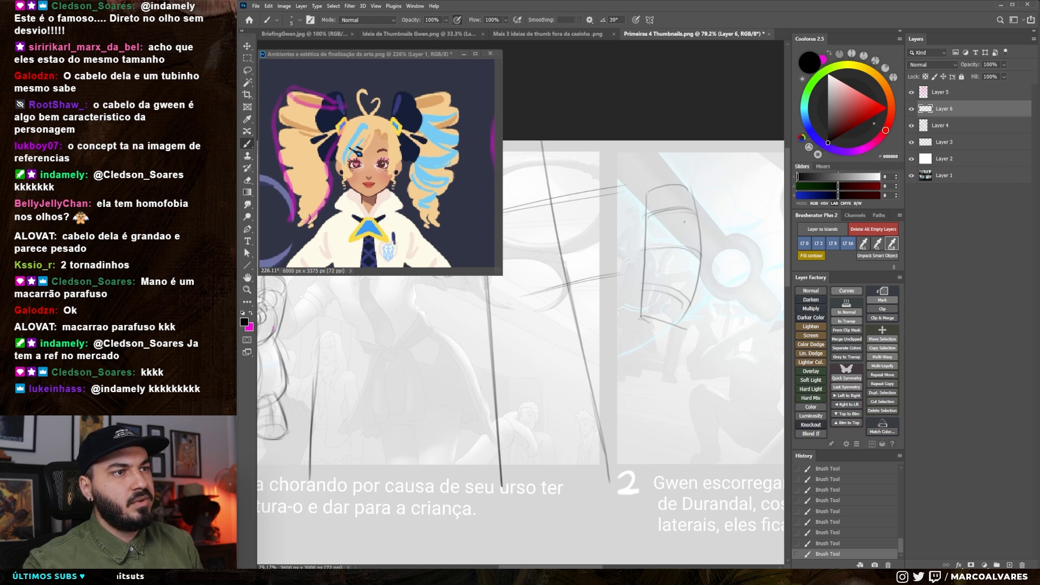
- Return to sketch 1 and add curved curl bands to the lower parts of both of Gwen's pigtails
drag(666, 224, 779, 222)
drag(553, 244, 669, 235)
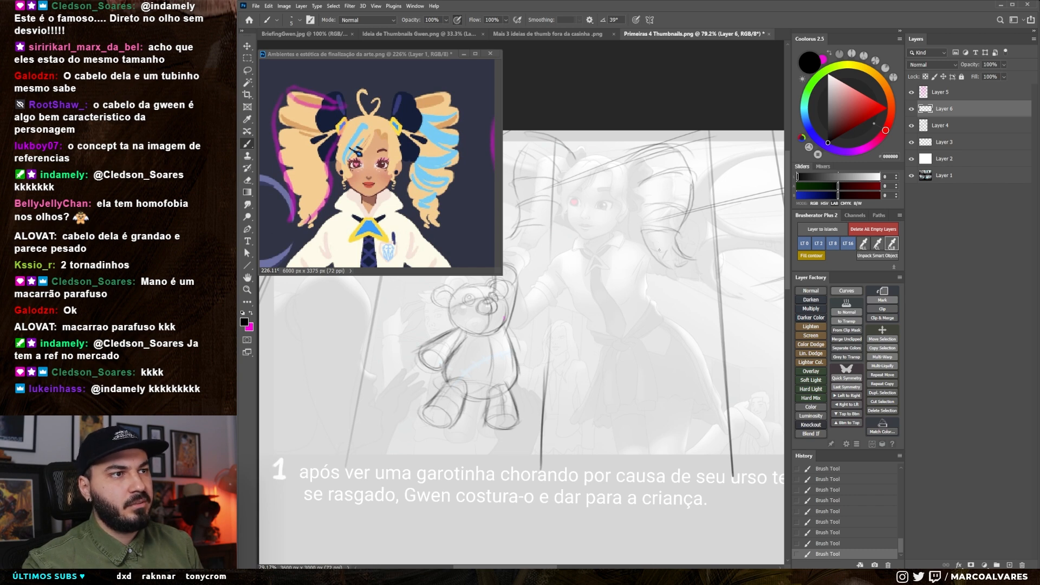
key(ctrl+z)
key(ctrl+z)
drag(675, 268, 694, 258)
drag(628, 260, 680, 252)
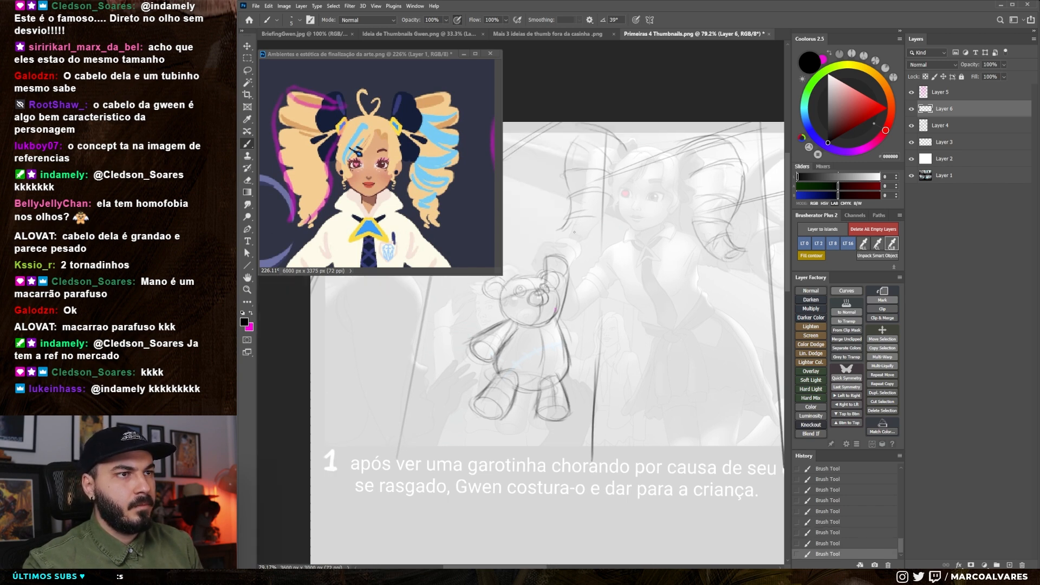
drag(557, 232, 571, 241)
mouse_move(566, 230)
mouse_down()
mouse_move(574, 238)
mouse_move(610, 211)
mouse_move(606, 221)
mouse_up()
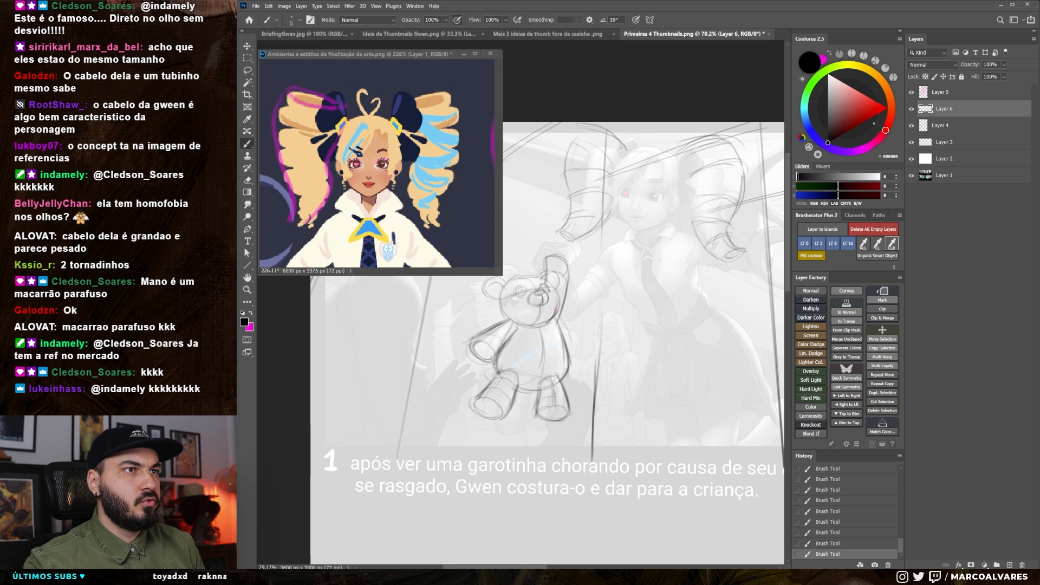
mouse_move(649, 168)
mouse_down()
mouse_move(638, 174)
mouse_move(675, 144)
mouse_up()
mouse_move(660, 163)
mouse_down()
mouse_move(680, 137)
mouse_move(675, 172)
mouse_up()
key(ctrl+z)
key(ctrl+z)
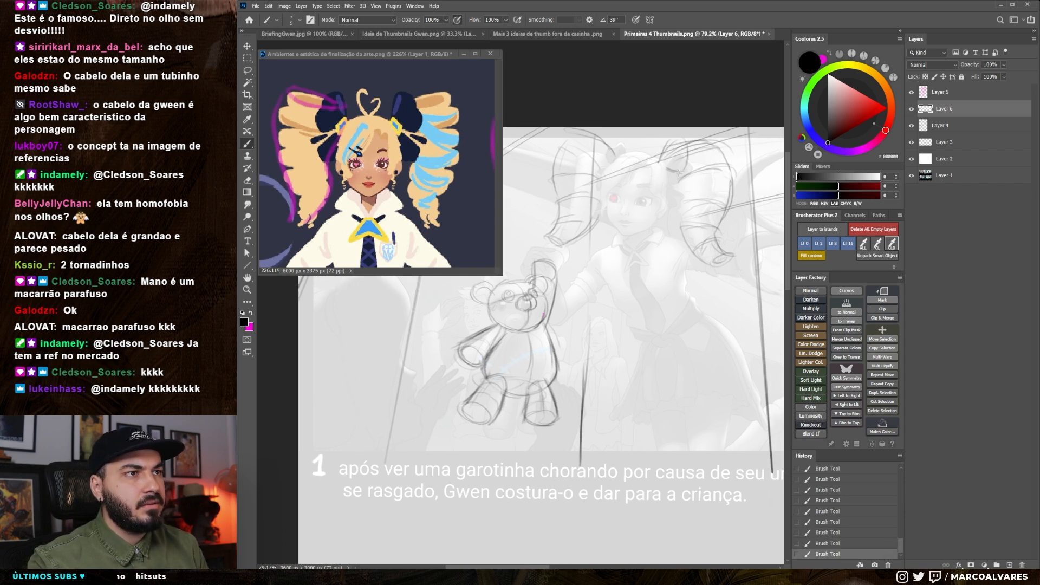
key(ctrl+z)
- Erase overlapping lines where the pigtails meet Gwen's head and redraw the contours around the hair bow
mouse_move(624, 152)
mouse_down()
mouse_move(594, 158)
mouse_move(607, 145)
mouse_up()
key(e)
drag(672, 153, 676, 147)
key(b)
drag(592, 227, 620, 235)
key(e)
drag(626, 168, 640, 172)
key(b)
drag(634, 171, 653, 162)
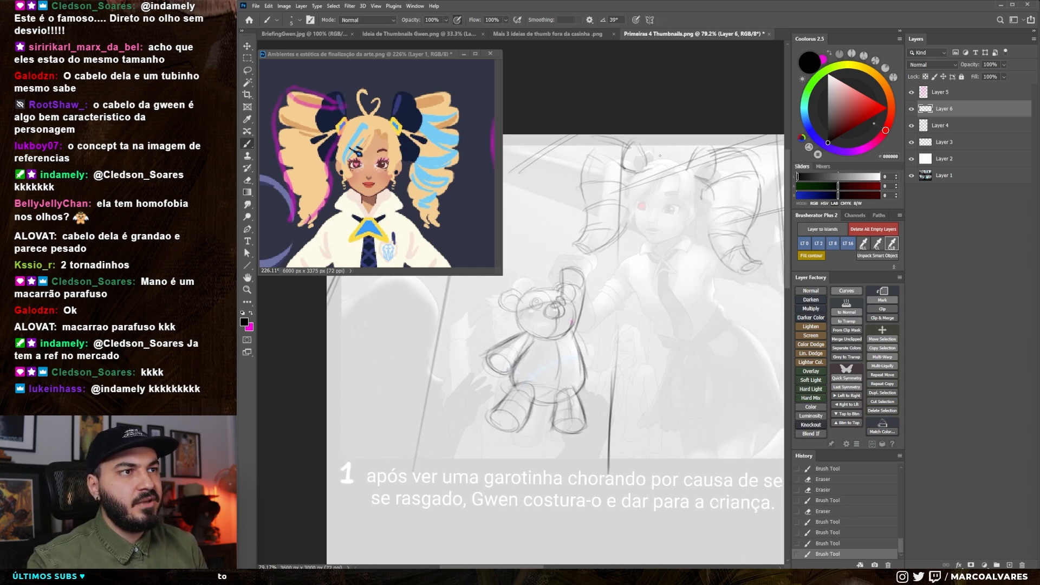
mouse_move(550, 206)
mouse_down()
mouse_move(595, 208)
mouse_move(572, 202)
mouse_move(566, 227)
mouse_move(506, 237)
mouse_up()
mouse_move(603, 199)
mouse_down()
mouse_move(590, 197)
mouse_move(579, 240)
mouse_move(577, 231)
mouse_up()
key(ctrl+z)
key(ctrl+z)
key(ctrl+z)
key(ctrl+z)
key(ctrl+z)
key(ctrl+z)
- Draw a small T-shaped mark in the empty background above the teddy bear
drag(576, 220, 582, 245)
drag(580, 244, 603, 269)
key(ctrl+z)
key(ctrl+z)
key(ctrl+shift+z)
key(ctrl+shift+z)
- Mark the spots where both pigtails attach beside the hair bows with magenta strokes, and restore black as the brush color
mouse_move(607, 234)
mouse_down()
mouse_move(725, 216)
mouse_move(768, 226)
mouse_up()
mouse_move(576, 225)
mouse_down()
mouse_move(615, 222)
mouse_move(548, 301)
mouse_up()
drag(638, 192, 672, 192)
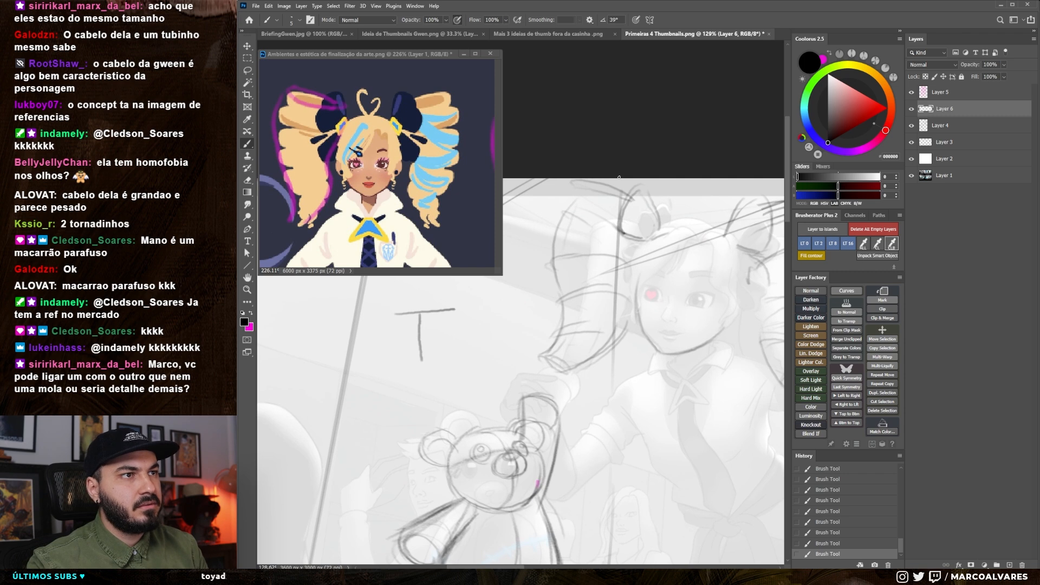
key(x)
mouse_move(596, 184)
mouse_down()
mouse_move(628, 198)
mouse_move(618, 218)
mouse_up()
mouse_move(639, 190)
mouse_down()
mouse_move(622, 210)
mouse_move(631, 199)
mouse_up()
drag(696, 249, 589, 254)
mouse_move(700, 206)
mouse_down()
mouse_move(663, 216)
mouse_move(661, 233)
mouse_up()
drag(550, 322, 680, 264)
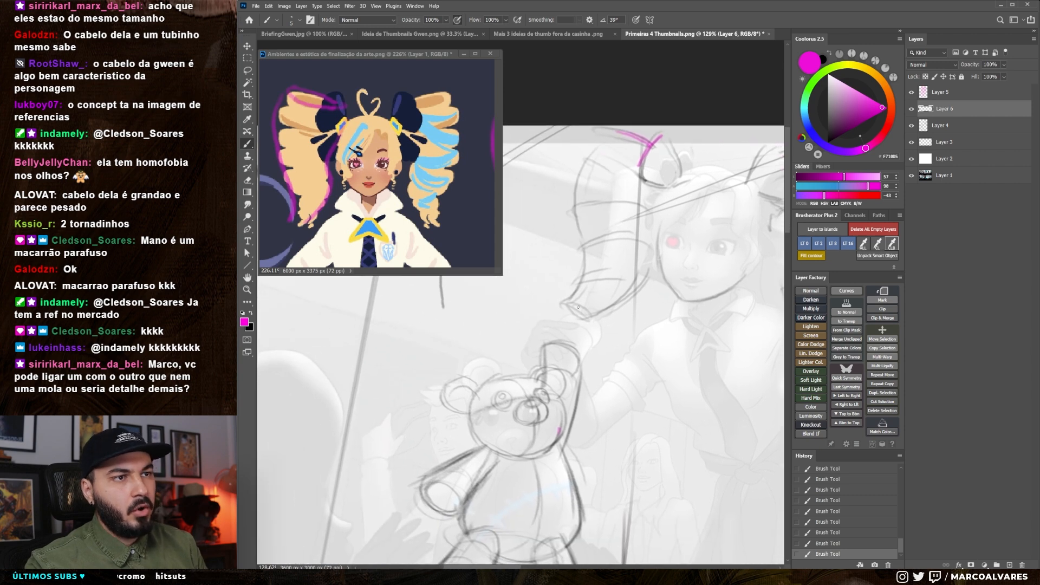
key(x)
drag(540, 388, 587, 284)
drag(573, 387, 629, 296)
key(ctrl+z)
key(ctrl+z)
drag(544, 346, 583, 352)
key(ctrl+z)
drag(566, 303, 585, 317)
key(ctrl+z)
mouse_move(530, 342)
mouse_down()
mouse_move(554, 367)
mouse_move(532, 363)
mouse_move(547, 365)
mouse_move(566, 360)
mouse_up()
key(ctrl+z)
key(ctrl+z)
- Draw curved bands around the teddy bear's raised arm in black
drag(533, 364, 561, 340)
mouse_move(573, 388)
mouse_down()
mouse_move(567, 404)
mouse_move(568, 356)
mouse_up()
drag(627, 292, 670, 283)
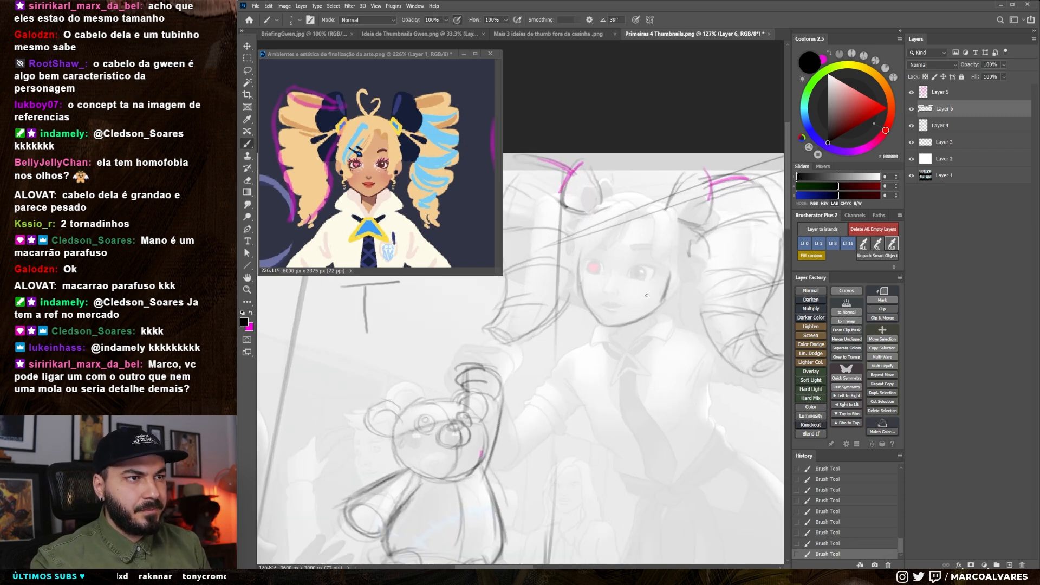
mouse_move(577, 227)
mouse_down()
mouse_move(579, 264)
mouse_move(621, 194)
mouse_move(644, 202)
mouse_up()
drag(661, 298, 615, 299)
mouse_move(557, 398)
mouse_down()
mouse_move(607, 397)
mouse_move(567, 396)
mouse_up()
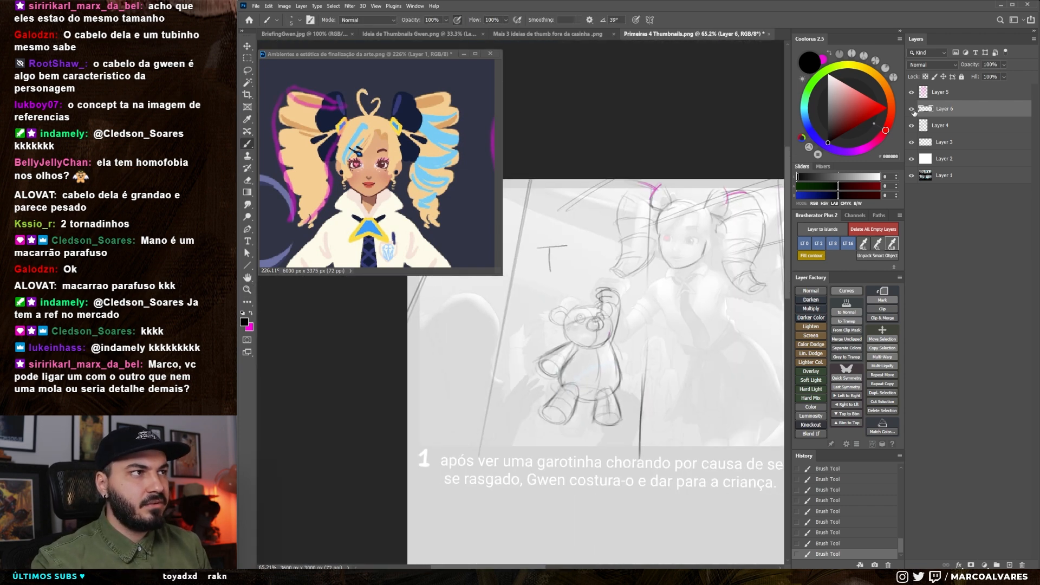
- Hide every paint-over layer above Layer 1 and add a new layer for magenta notes on sketch 1's background girl
drag(912, 100, 912, 159)
drag(628, 368, 685, 369)
drag(692, 368, 573, 366)
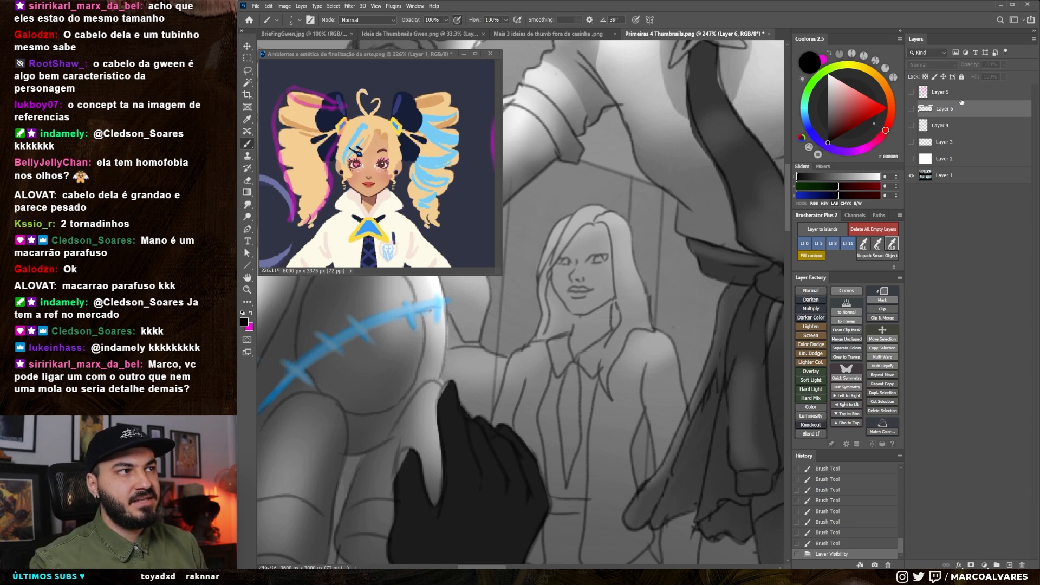
key(ctrl+shift+alt+n)
key(x)
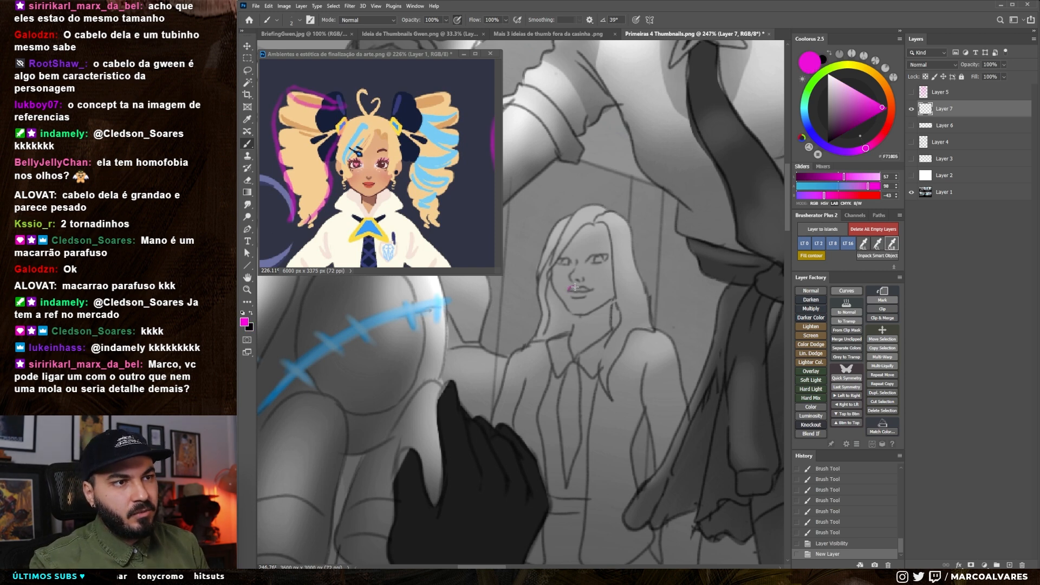
- Try outlining the background girl's lips and eye in magenta
drag(570, 291, 588, 295)
drag(606, 256, 593, 262)
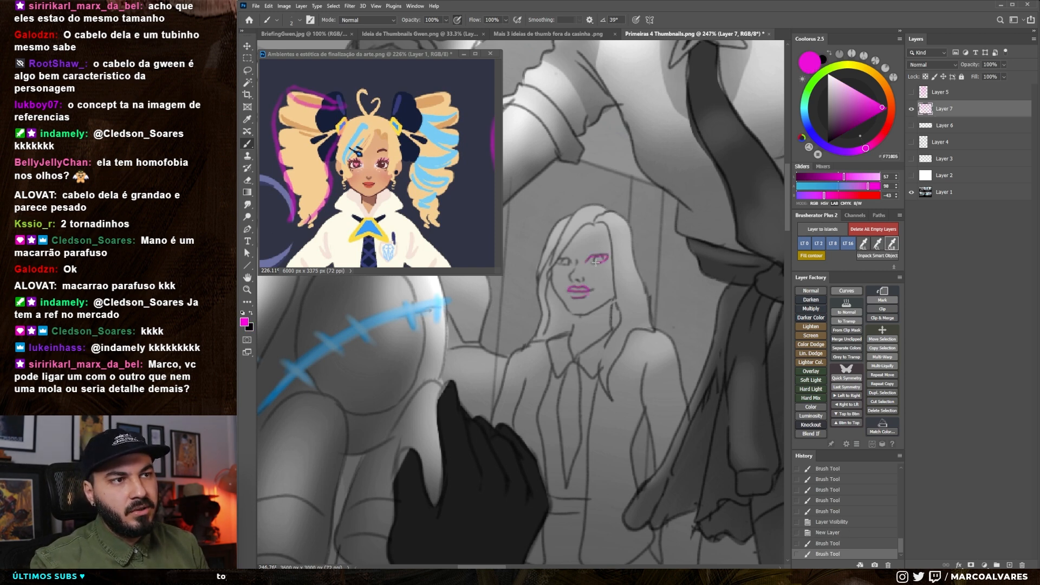
key(ctrl+z)
key(ctrl+z)
key(ctrl+z)
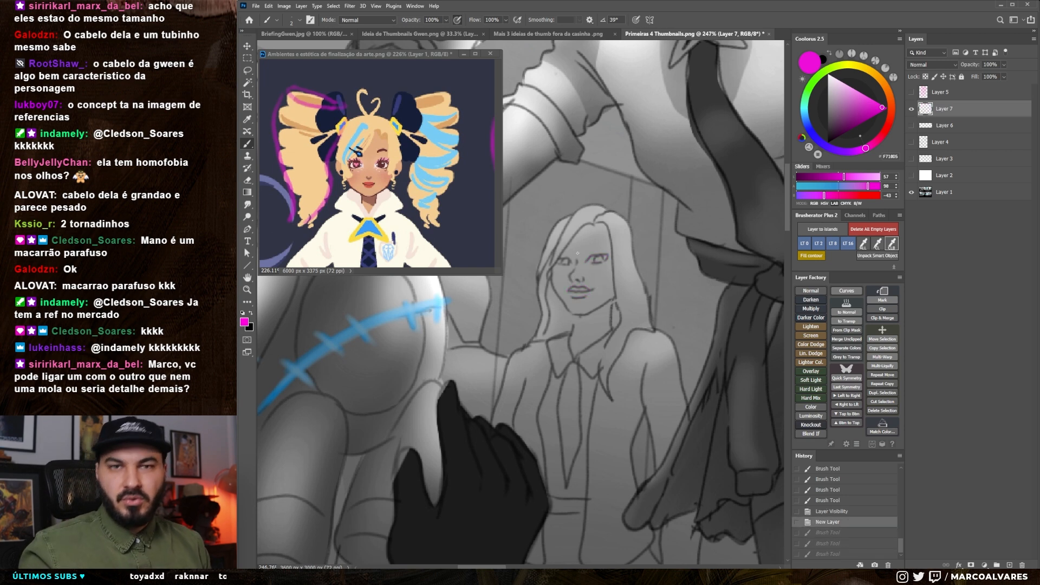
- Shrink the floating reference window and bring sketch 2's crouching student into view
drag(566, 267, 560, 275)
mouse_move(633, 283)
mouse_down()
mouse_move(582, 283)
mouse_move(623, 282)
mouse_up()
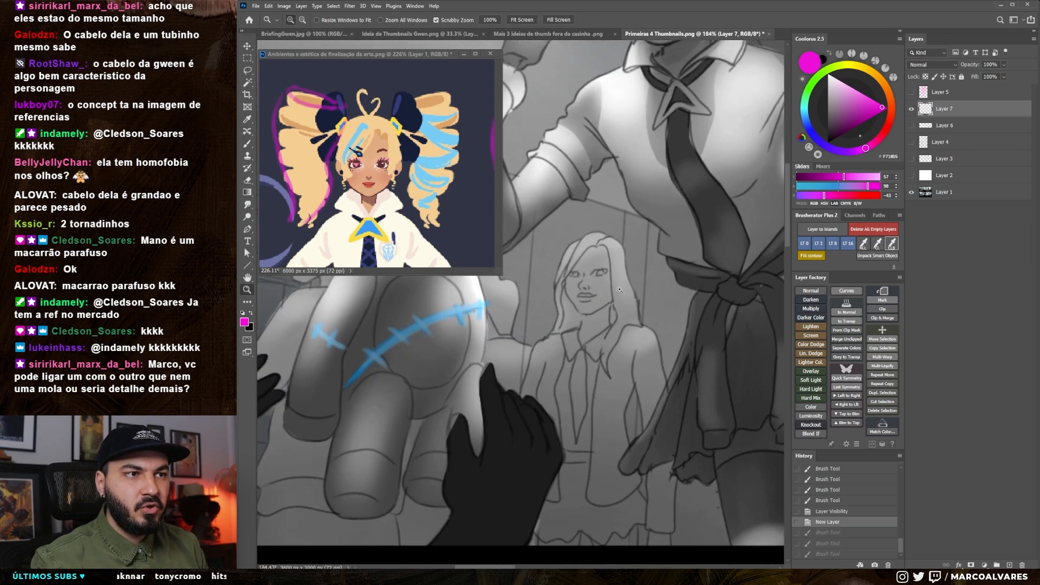
key(x)
drag(618, 340, 570, 348)
mouse_move(717, 321)
mouse_down()
mouse_move(594, 342)
mouse_move(625, 328)
mouse_up()
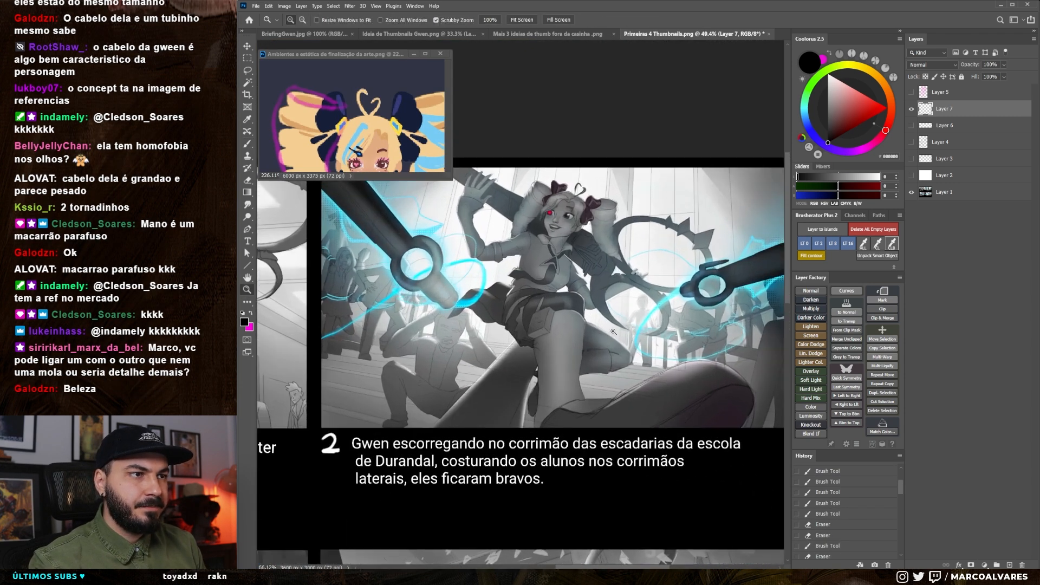
mouse_move(564, 338)
mouse_down()
mouse_move(578, 339)
mouse_move(540, 314)
mouse_move(591, 296)
mouse_up()
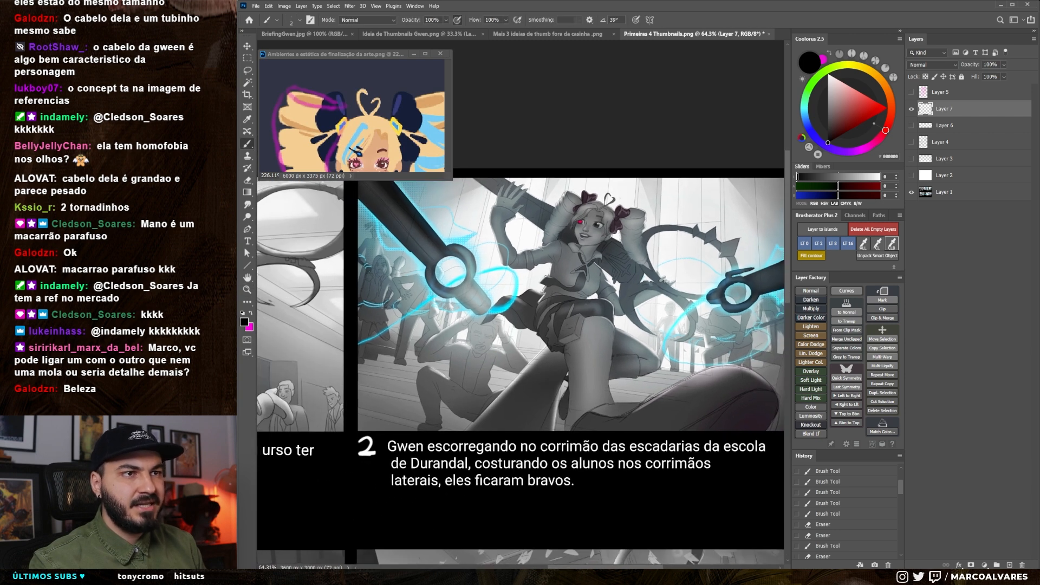
drag(481, 345, 605, 174)
- Try tracing the crouching student's mouth and head outline in magenta
key(x)
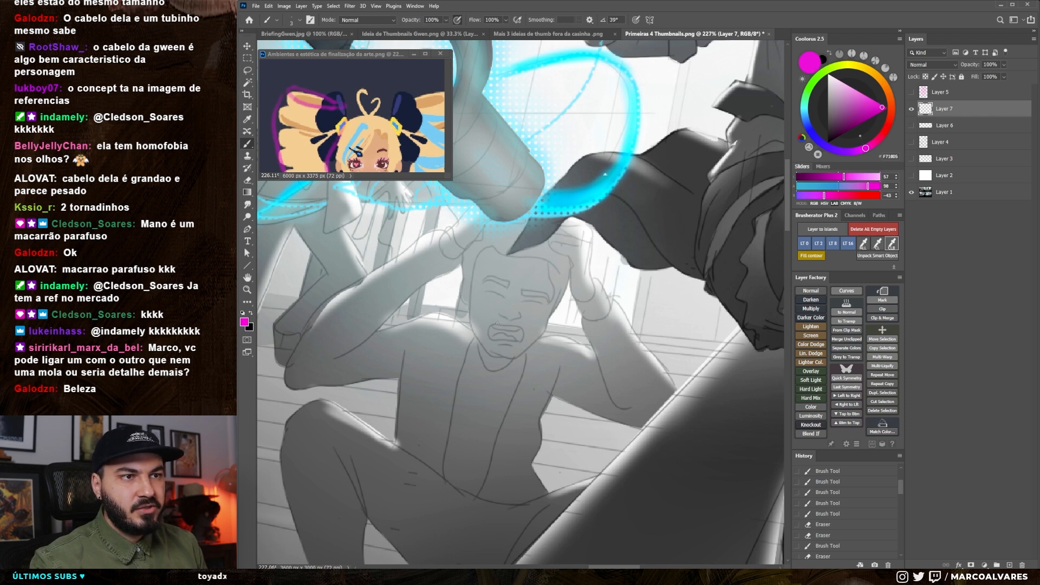
mouse_move(487, 337)
mouse_down()
mouse_move(521, 340)
mouse_move(520, 325)
mouse_move(493, 324)
mouse_move(484, 349)
mouse_up()
key(ctrl+z)
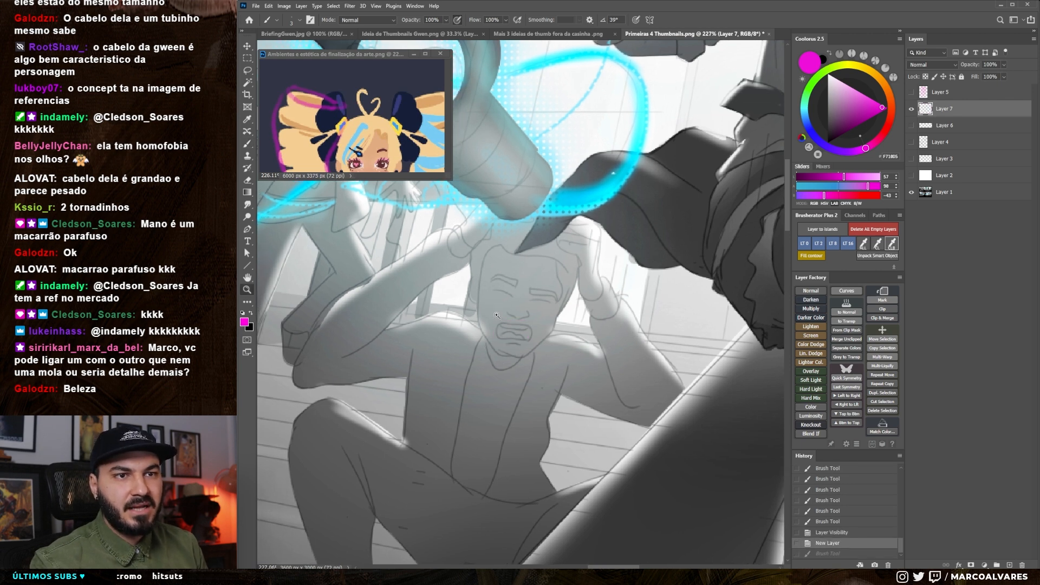
drag(496, 314, 521, 314)
drag(481, 231, 514, 378)
mouse_move(499, 366)
mouse_down()
mouse_move(527, 376)
mouse_move(559, 360)
mouse_move(598, 275)
mouse_move(564, 226)
mouse_move(512, 216)
mouse_move(478, 229)
mouse_up()
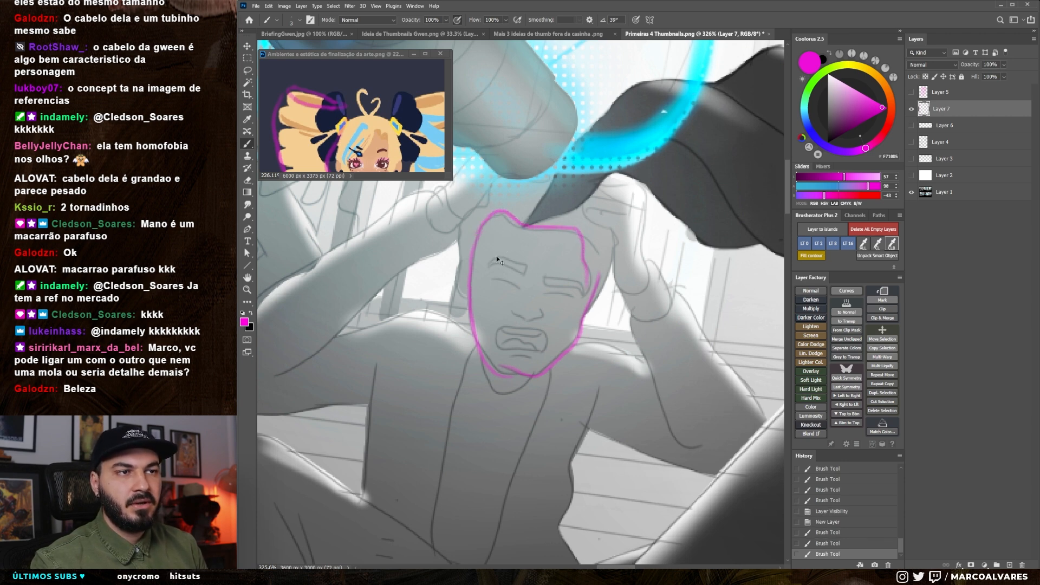
key(ctrl+z)
key(ctrl+z)
key(ctrl+z)
drag(516, 325, 482, 352)
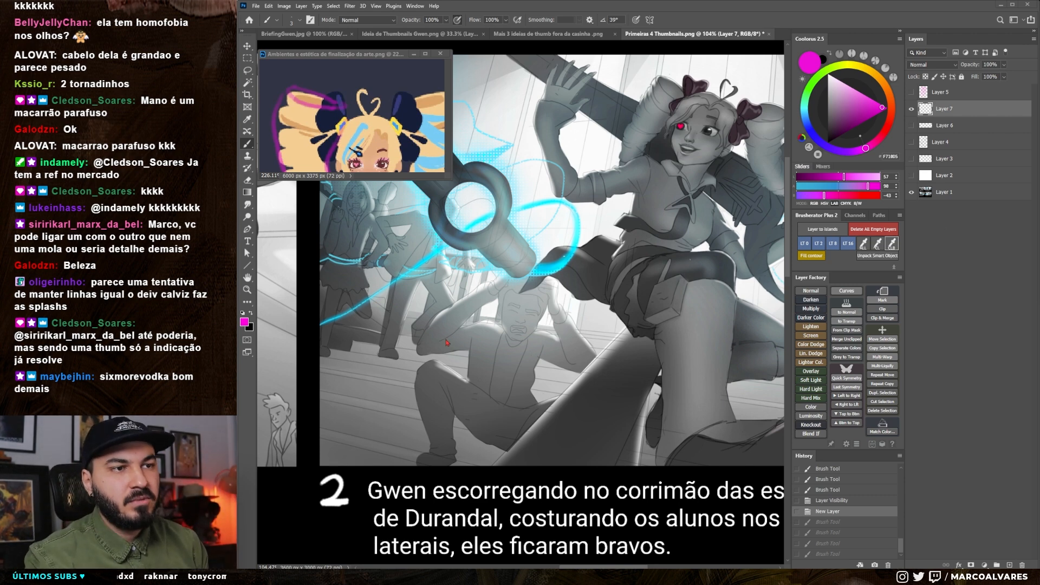
- With a smaller black brush, redraw the eye and mouth lines on the crouching student's face in sketch 2
scroll(505, 319, up, 3)
click(502, 310)
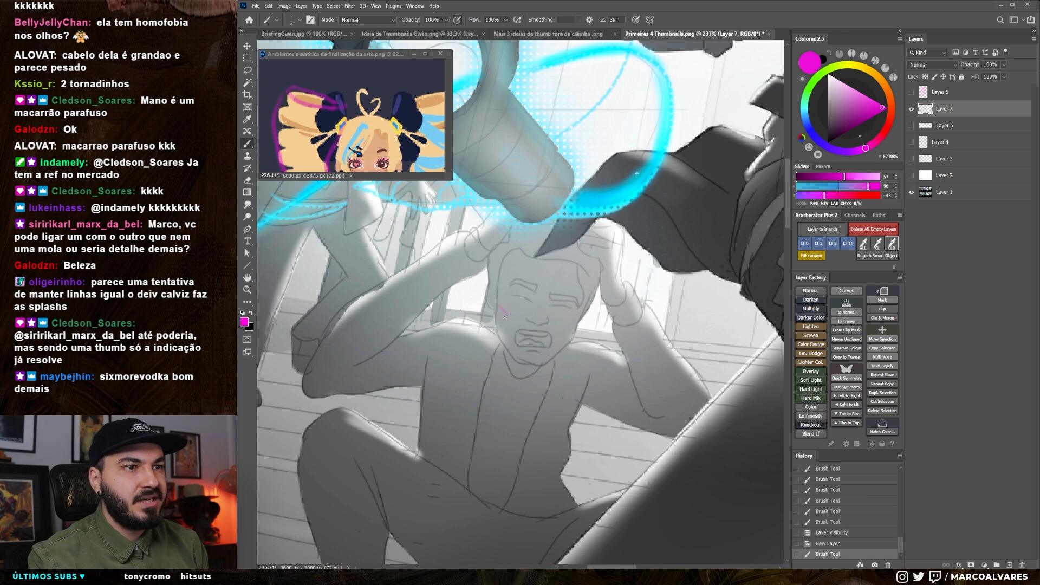
key(bracketleft)
click(508, 315)
key(x)
click(515, 319)
drag(515, 320, 553, 327)
key(ctrl+z)
key(ctrl+z)
mouse_move(553, 321)
mouse_down()
mouse_move(571, 307)
mouse_move(518, 296)
mouse_up()
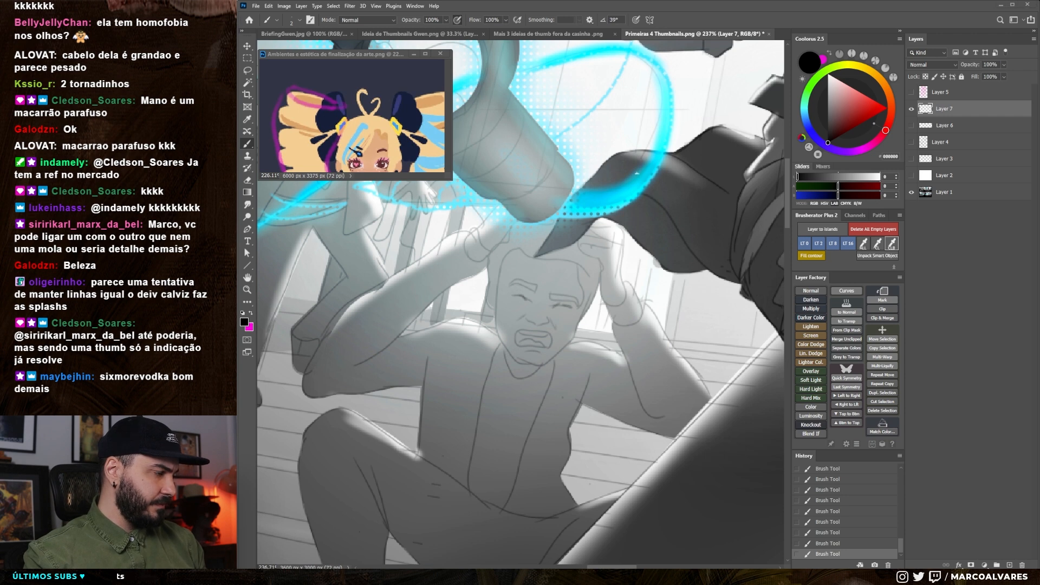
- Switch to ImageGlass and examine the line work on the spiky-haired figure in the Legends of Runeterra sketch
key(alt+Tab)
scroll(434, 206, up, 10)
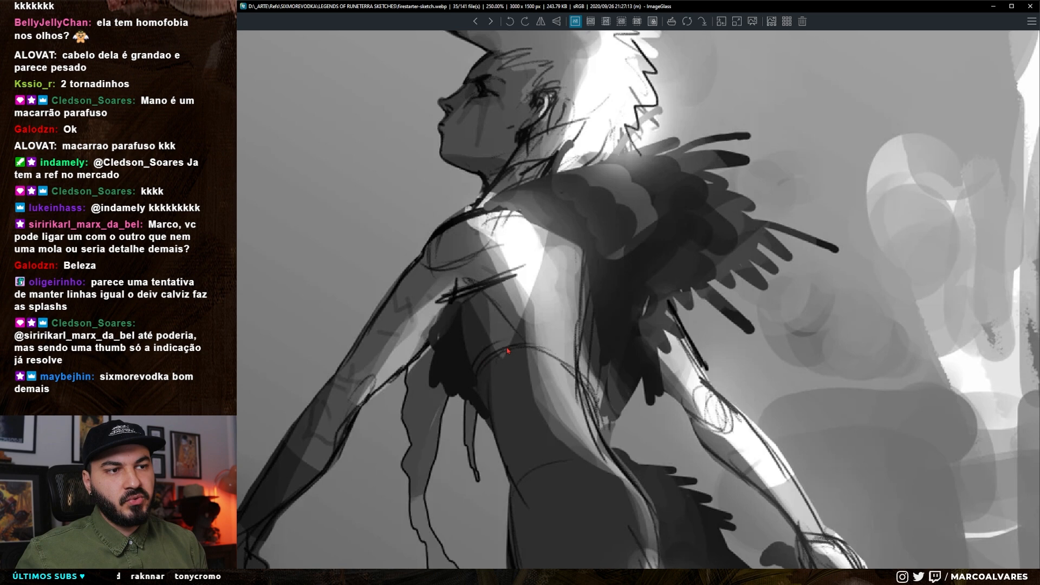
drag(546, 221, 626, 329)
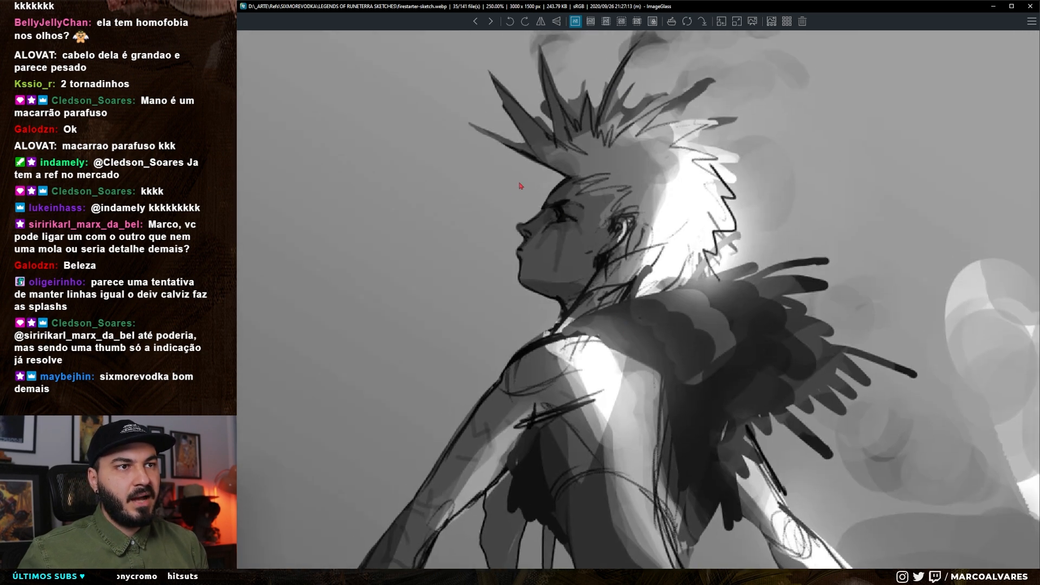
drag(602, 248, 572, 244)
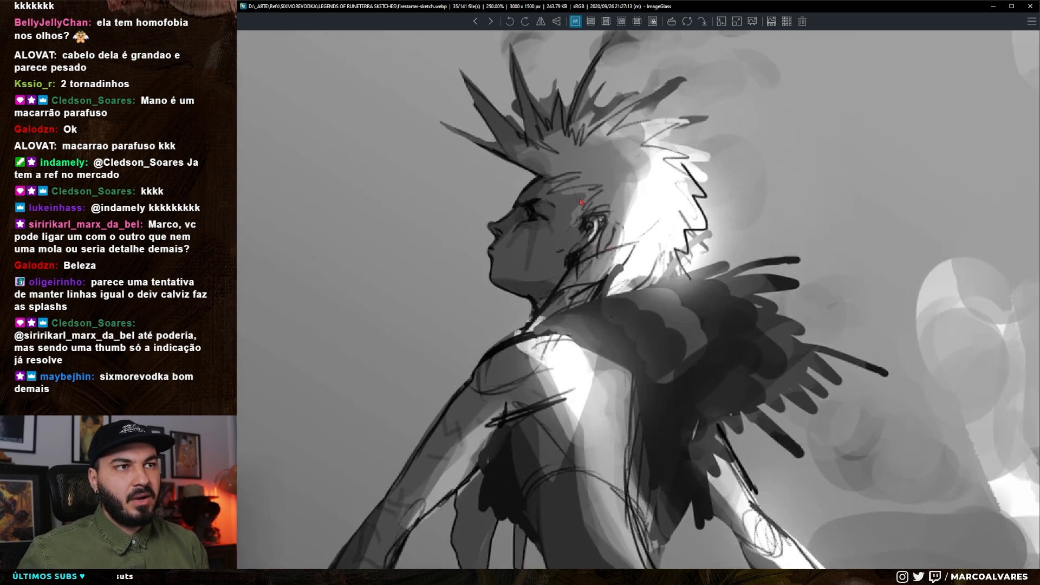
- Examine the line work along the spiky-haired figure's arms, torso and legs in the firestarter sketch
drag(577, 377, 625, 90)
mouse_move(559, 308)
mouse_down()
mouse_move(466, 285)
mouse_move(494, 379)
mouse_move(531, 272)
mouse_move(543, 304)
mouse_up()
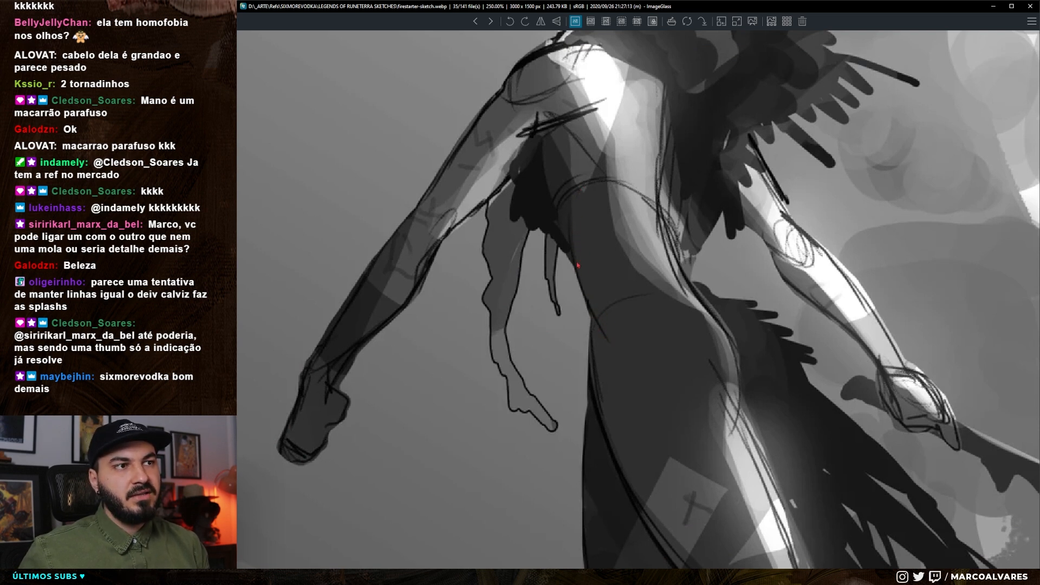
drag(554, 164, 547, 202)
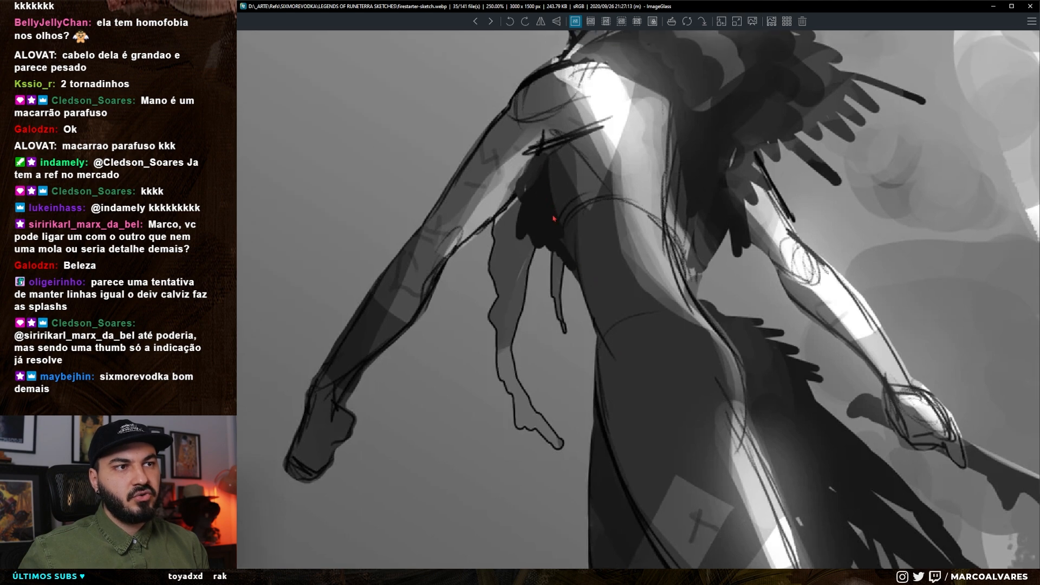
mouse_move(622, 440)
mouse_down()
mouse_move(552, 426)
mouse_move(554, 199)
mouse_up()
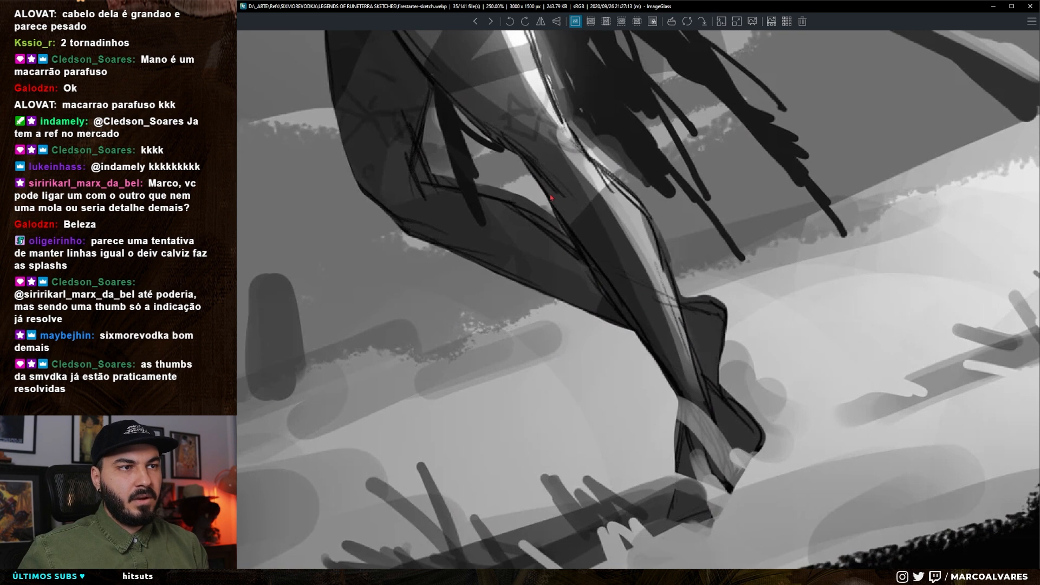
drag(488, 247, 558, 369)
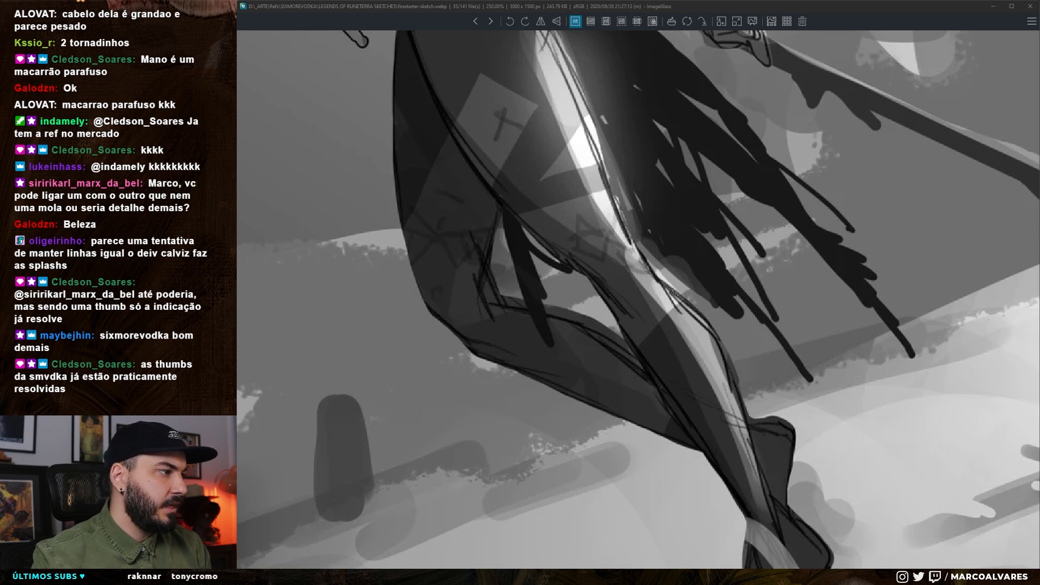
- Examine the minotaur-reckoner sketch's line work on the head, necklace and hand, ending with the whole composition
drag(645, 225, 659, 366)
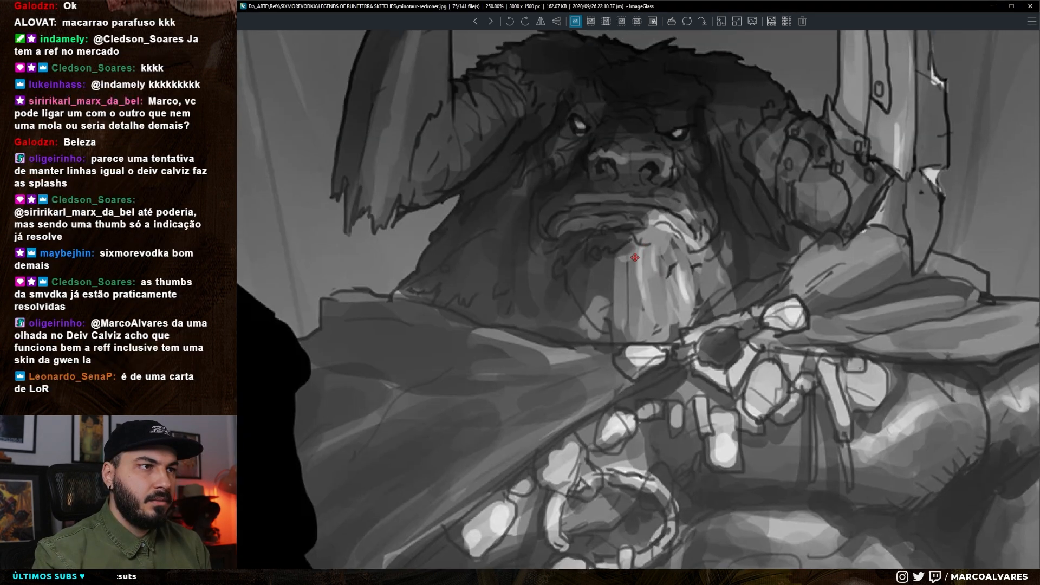
scroll(588, 370, down, 1)
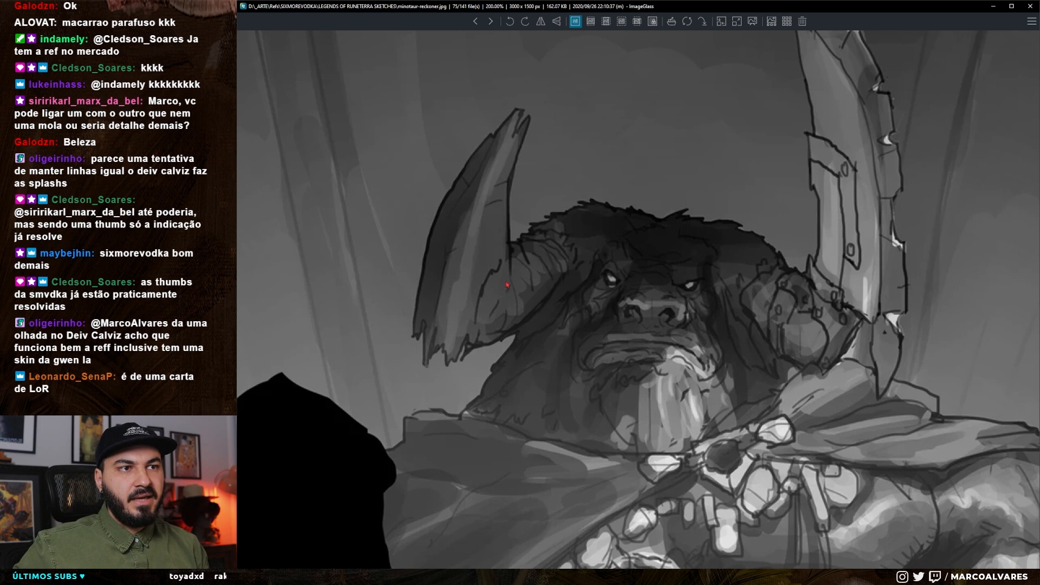
drag(676, 218, 634, 259)
drag(762, 143, 759, 193)
drag(752, 375, 754, 206)
drag(649, 388, 669, 291)
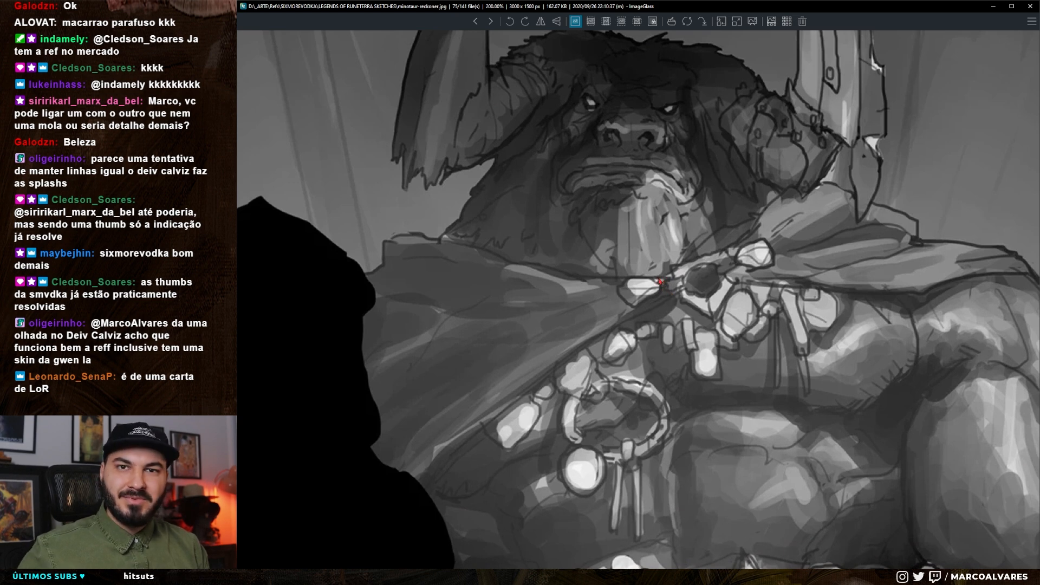
drag(662, 314, 656, 210)
drag(652, 357, 510, 241)
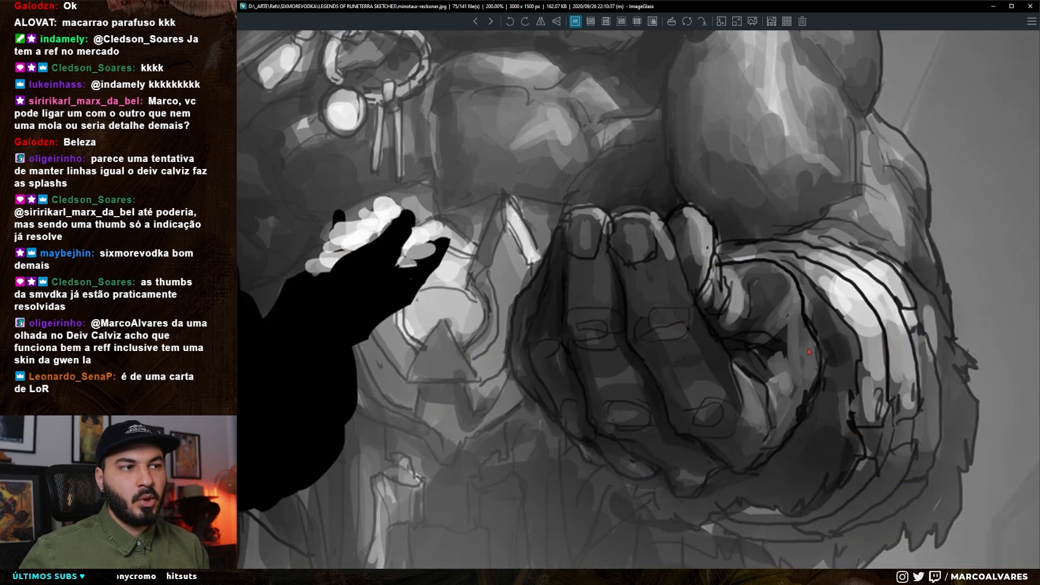
scroll(620, 492, down, 5)
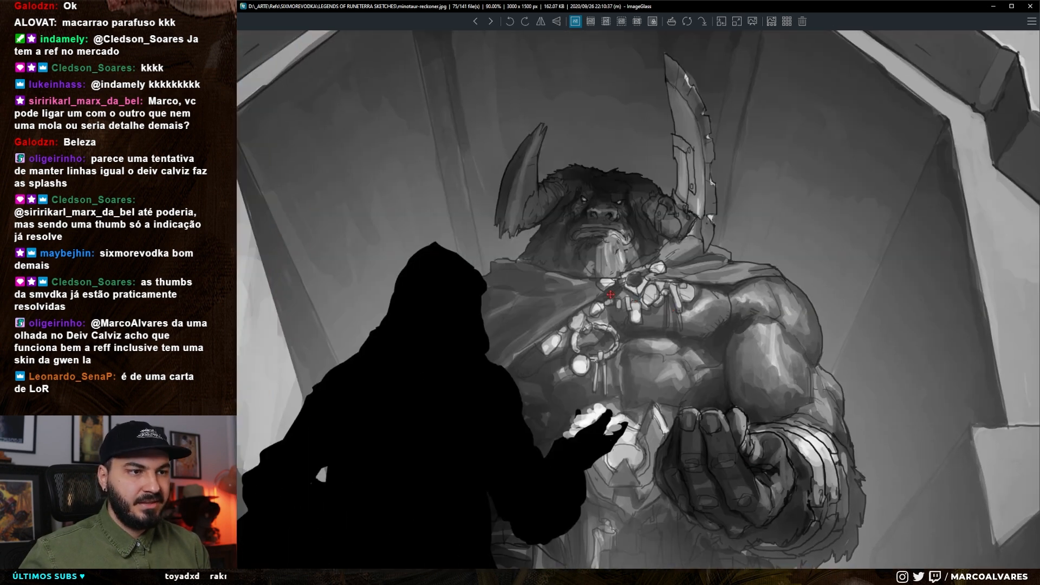
drag(611, 294, 614, 295)
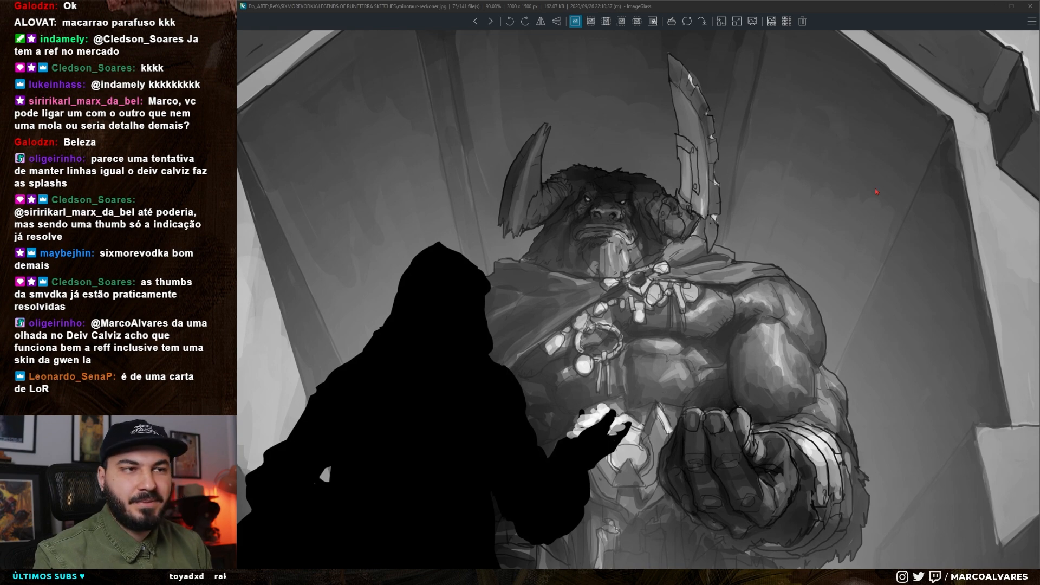
- Open the tianna-crownguard sketch and inspect the armoured woman's rendering up close
double_click(618, 150)
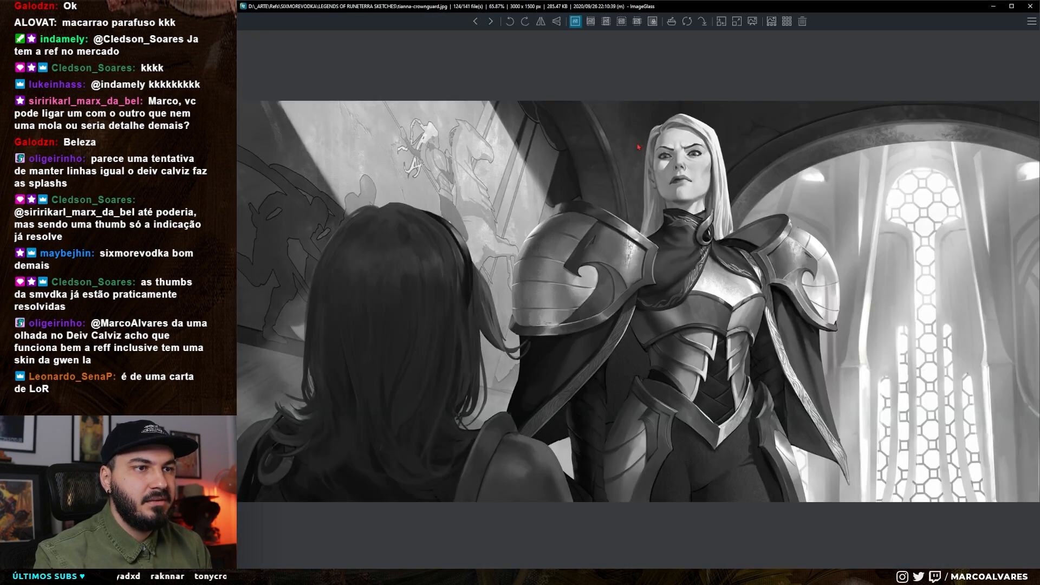
scroll(688, 144, up, 5)
scroll(669, 257, down, 4)
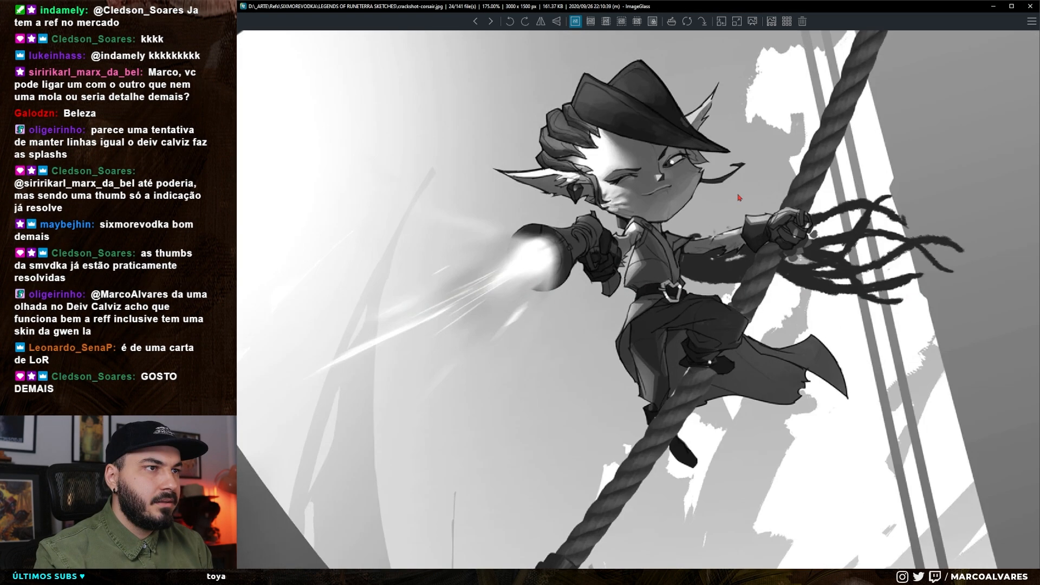
- Examine the line work on the hatted gunner's face, clothing and legs in the crackshot-corsair sketch, then the full scene
scroll(731, 196, up, 2)
drag(664, 200, 646, 260)
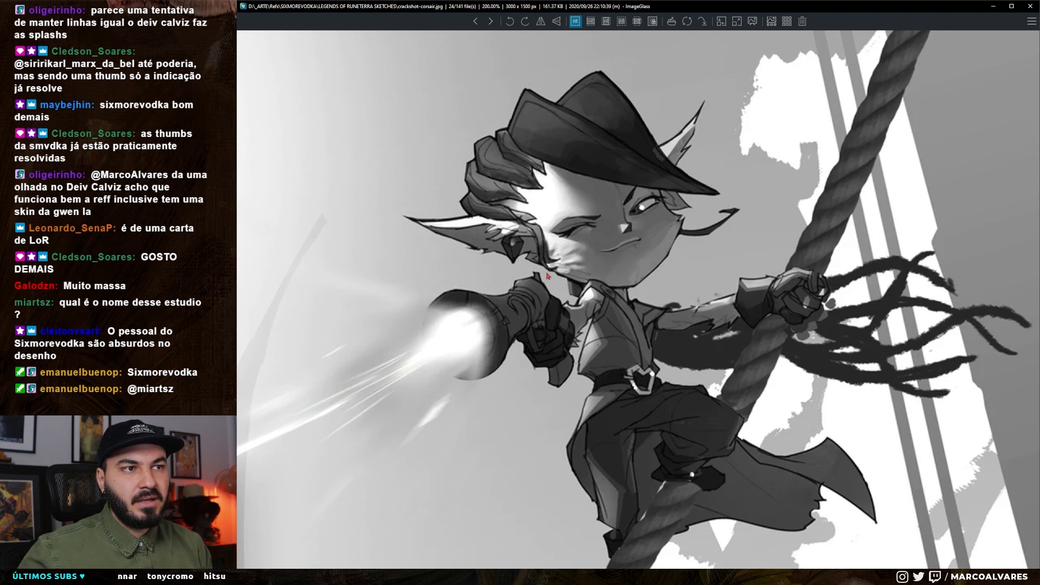
drag(642, 274, 630, 262)
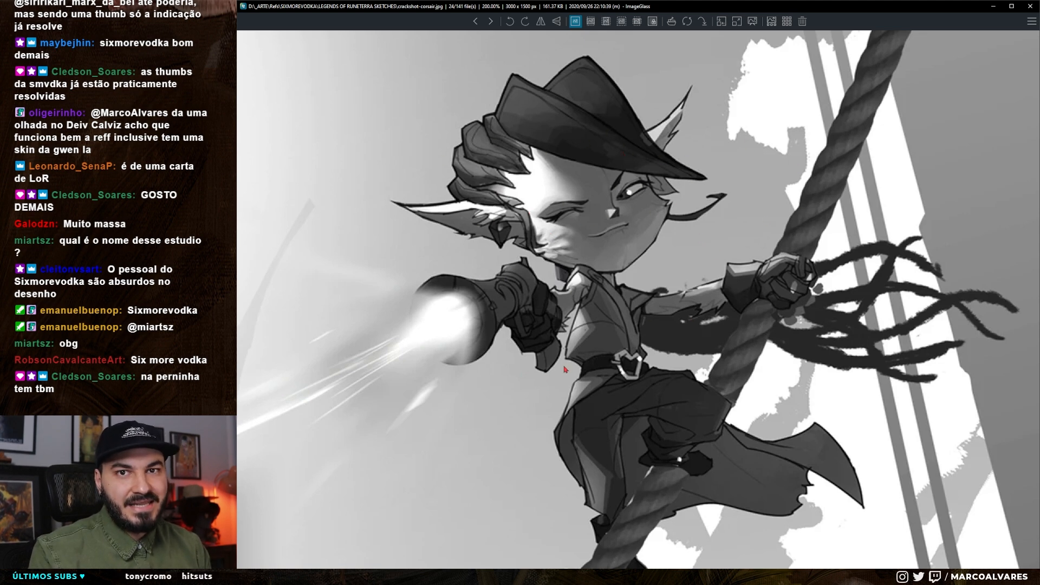
scroll(633, 319, down, 3)
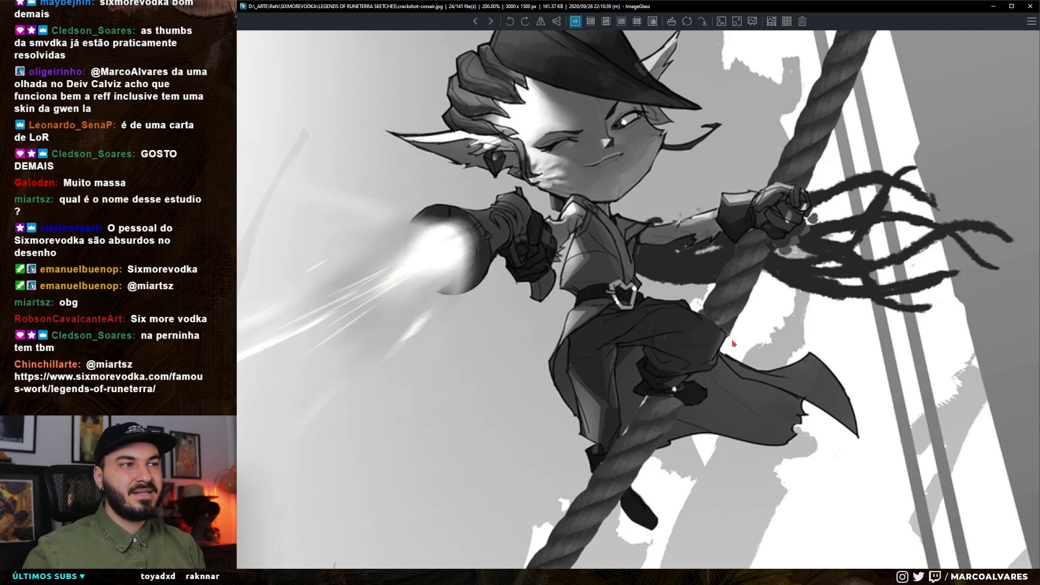
drag(644, 197, 616, 303)
drag(612, 250, 599, 251)
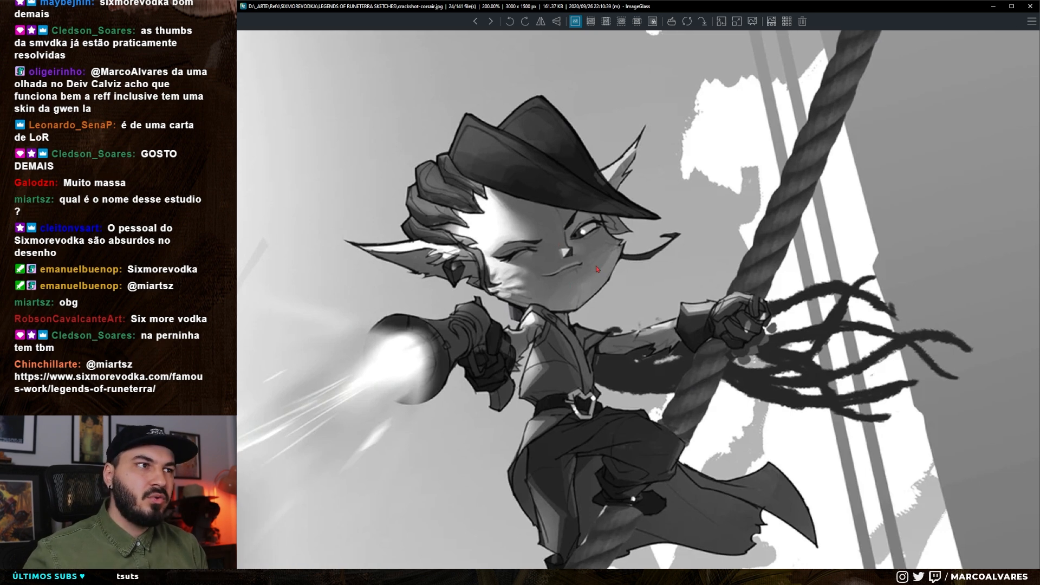
drag(811, 379, 785, 335)
scroll(786, 334, down, 8)
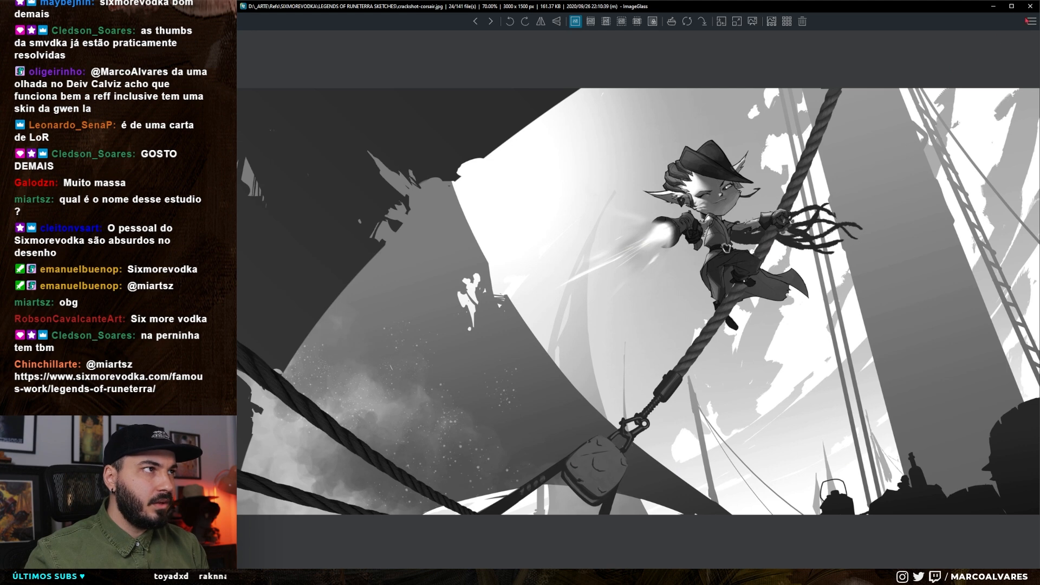
- Close the ImageGlass sketch windows and return to the crouching student of sketch 2 in Photoshop
click(1032, 8)
click(1031, 8)
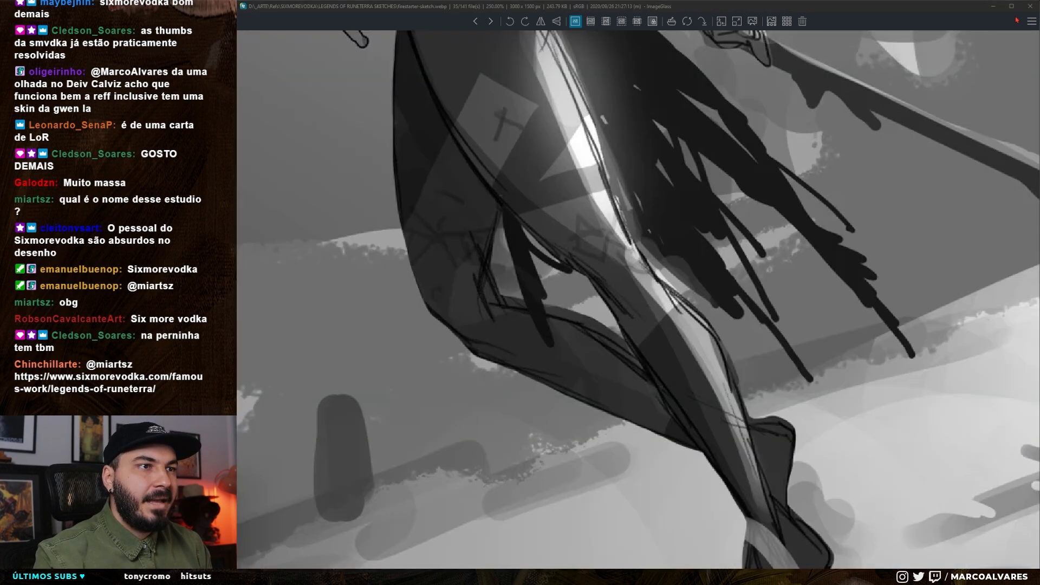
click(1030, 6)
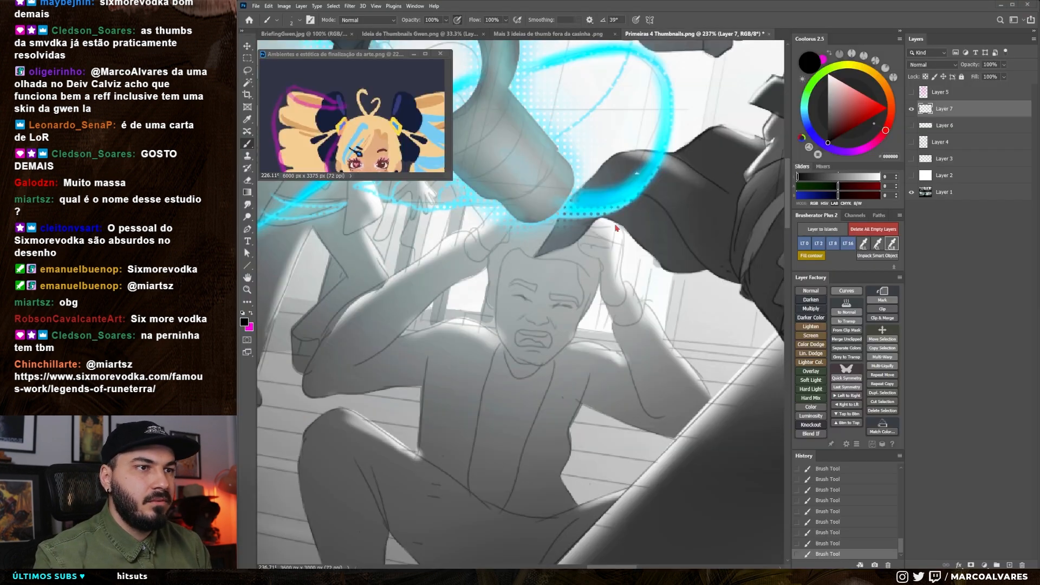
scroll(595, 266, up, 5)
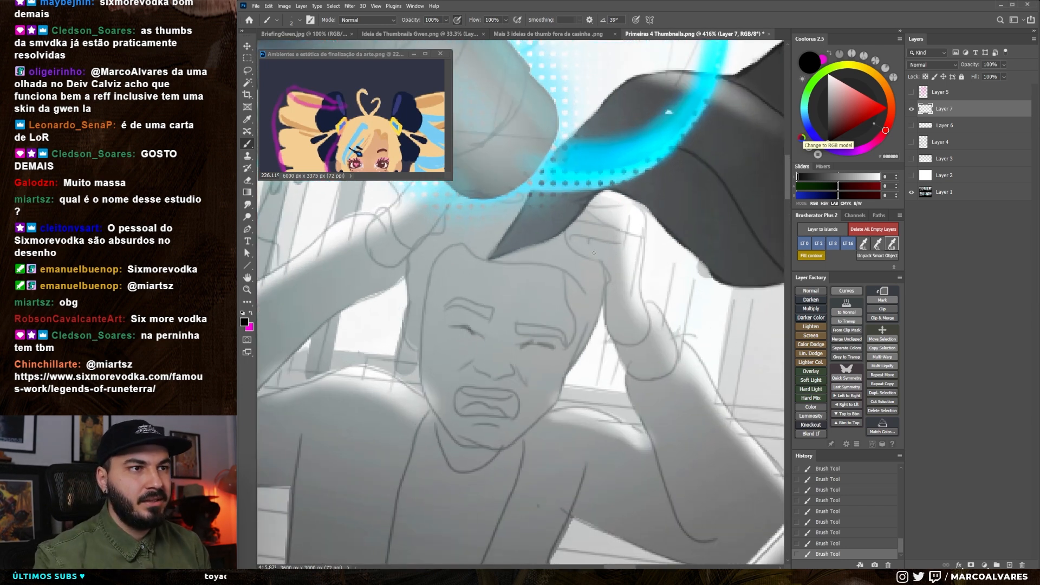
drag(568, 370, 623, 285)
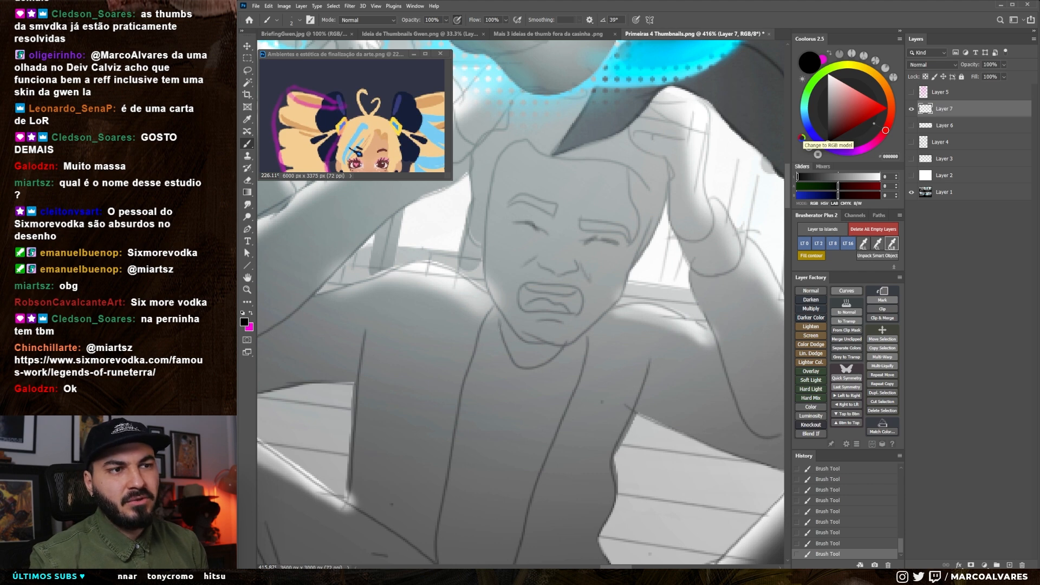
scroll(499, 329, down, 4)
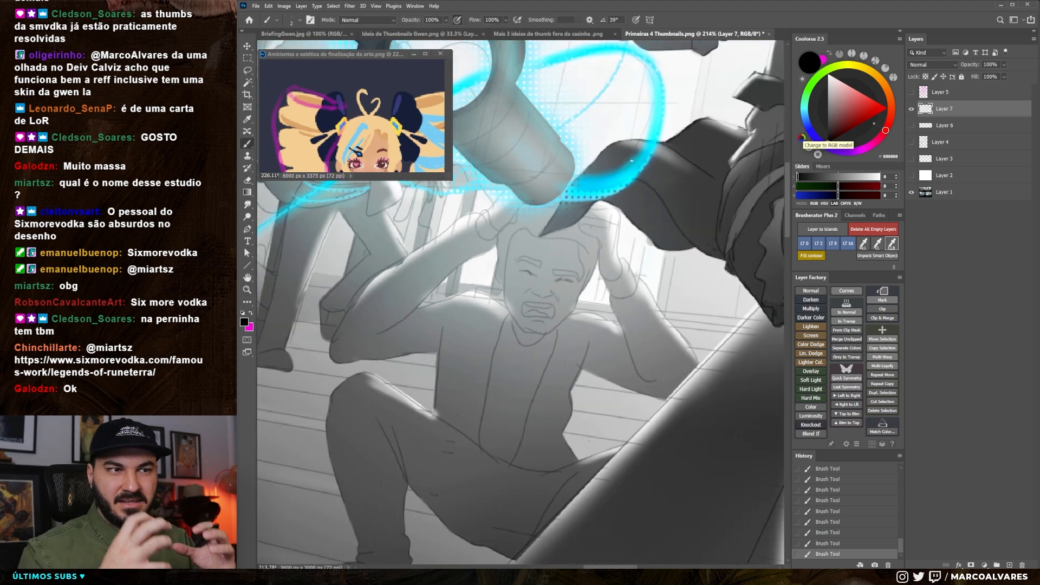
scroll(434, 305, down, 1)
mouse_move(526, 343)
mouse_down()
mouse_move(536, 313)
mouse_move(489, 293)
mouse_up()
- Try tracing the side of the crouching student's torso with black strokes at different brush sizes
drag(520, 230, 414, 352)
key(ctrl+z)
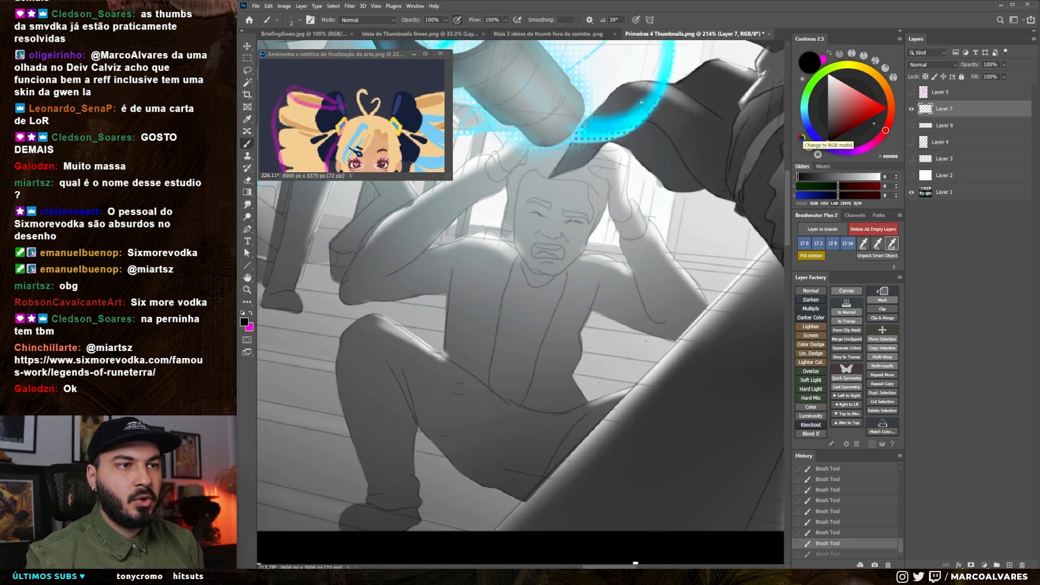
drag(645, 334, 614, 332)
drag(551, 320, 595, 298)
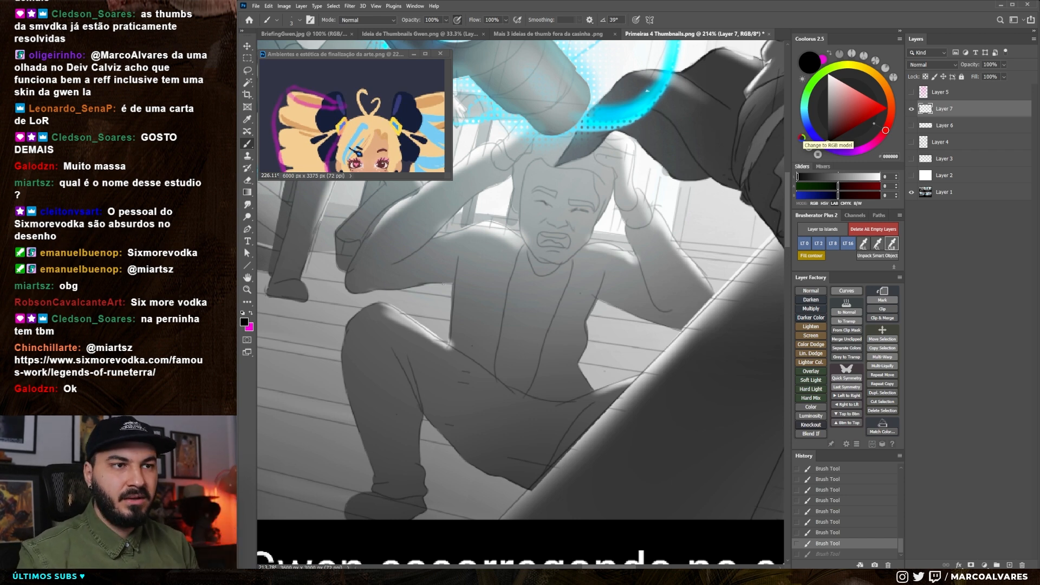
drag(477, 309, 460, 323)
mouse_move(435, 374)
mouse_down()
mouse_move(430, 248)
mouse_move(469, 235)
mouse_move(518, 256)
mouse_move(571, 257)
mouse_move(590, 276)
mouse_move(570, 328)
mouse_move(575, 397)
mouse_move(460, 380)
mouse_move(526, 419)
mouse_move(559, 421)
mouse_up()
key(ctrl+z)
key(ctrl+z)
key(ctrl+z)
key(ctrl+z)
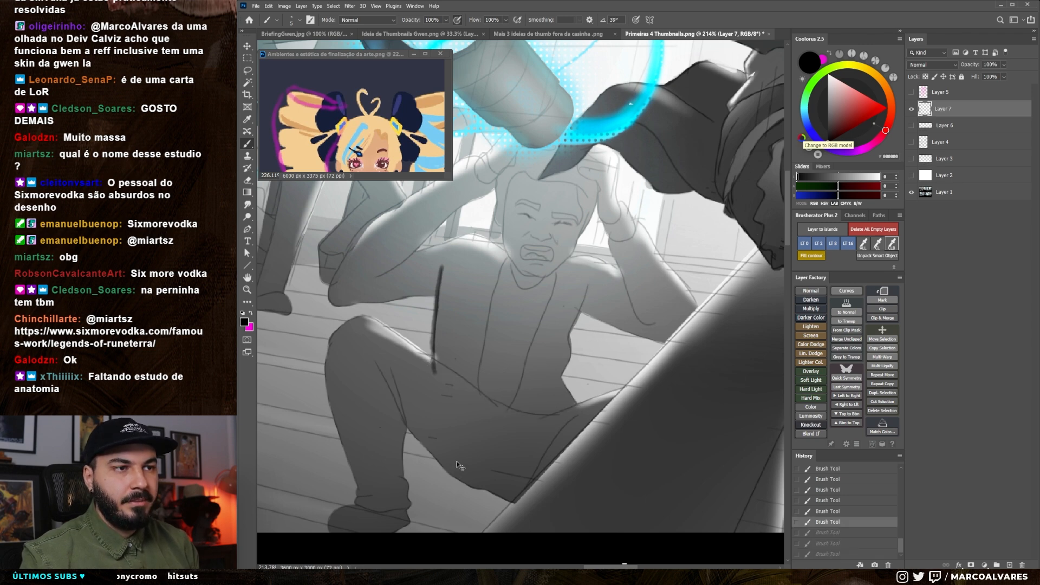
drag(493, 383, 496, 379)
key(bracketleft)
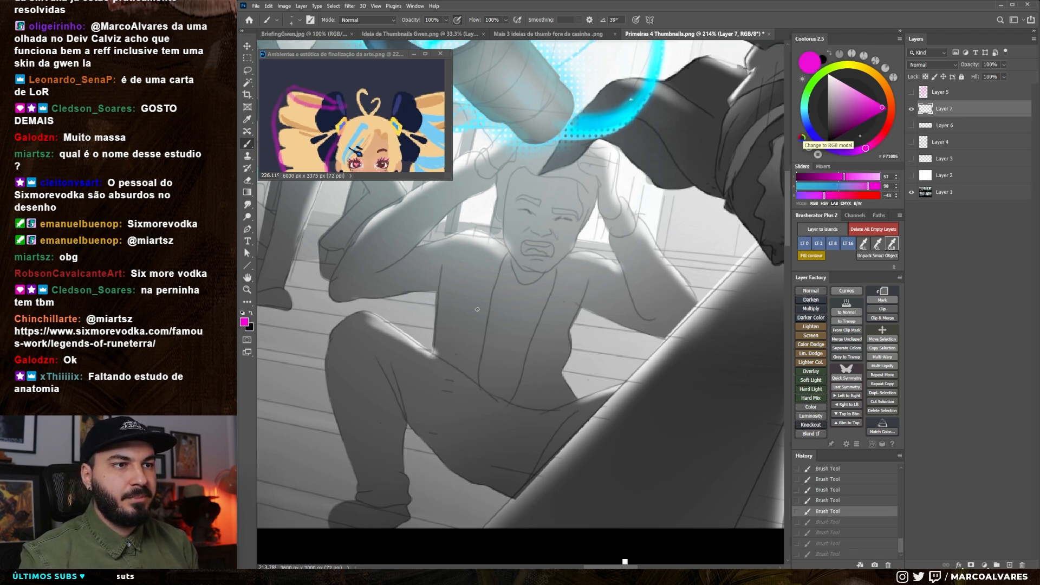
key(ctrl+shift+z)
key(ctrl+shift+z)
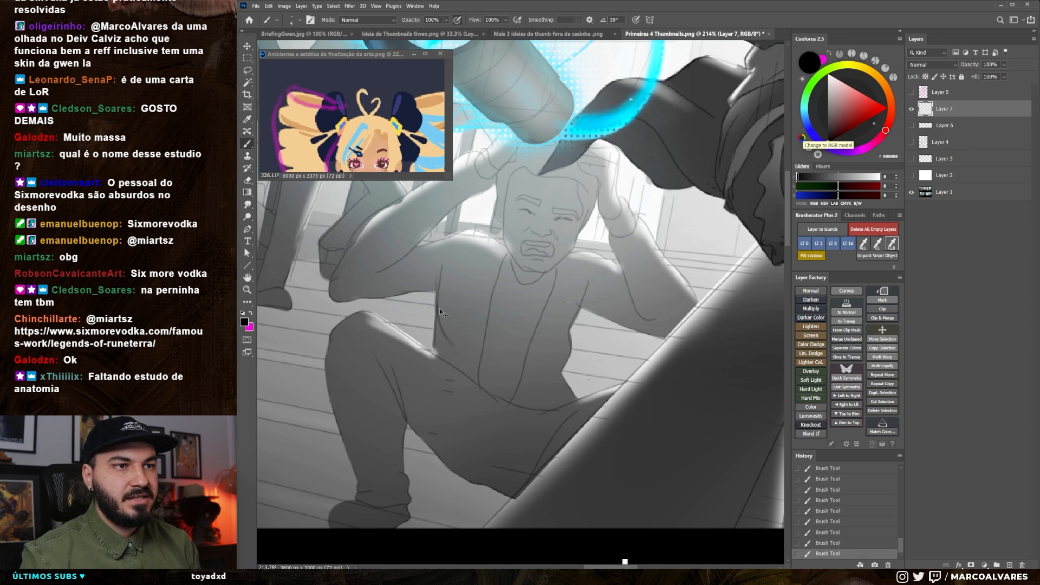
key(ctrl+shift+z)
key(ctrl+shift+z)
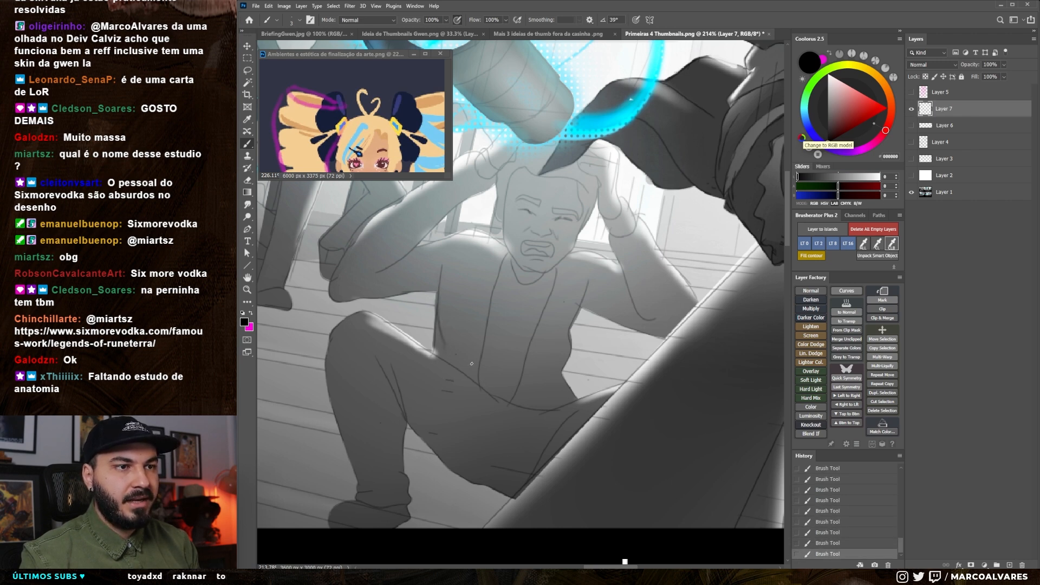
key(ctrl+z)
key(ctrl+z)
- Switch to another sketch brush preset and draw darker accent lines along the student's torso sides and jacket opening
drag(561, 372, 540, 381)
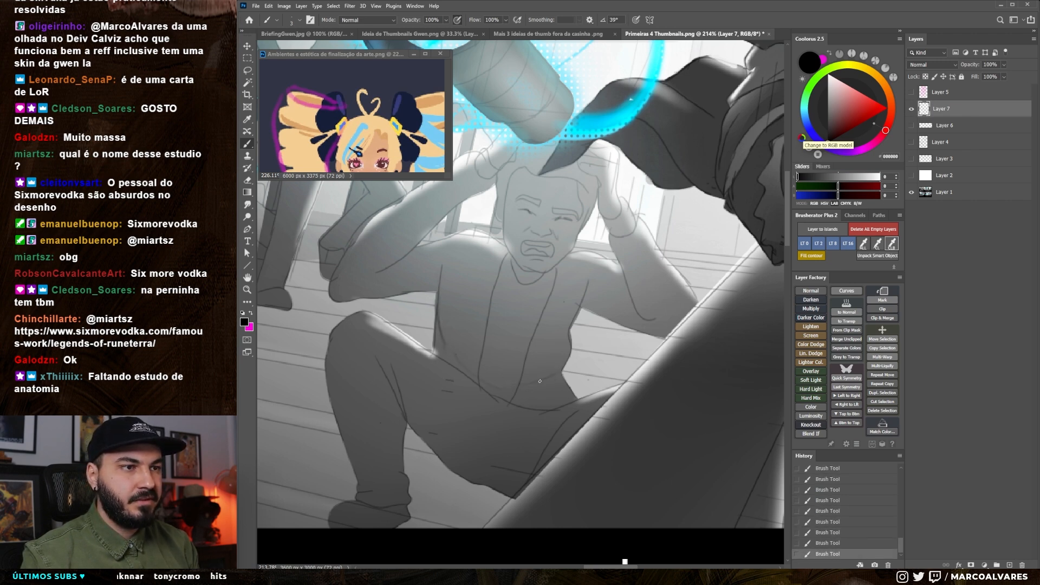
key(bracketleft)
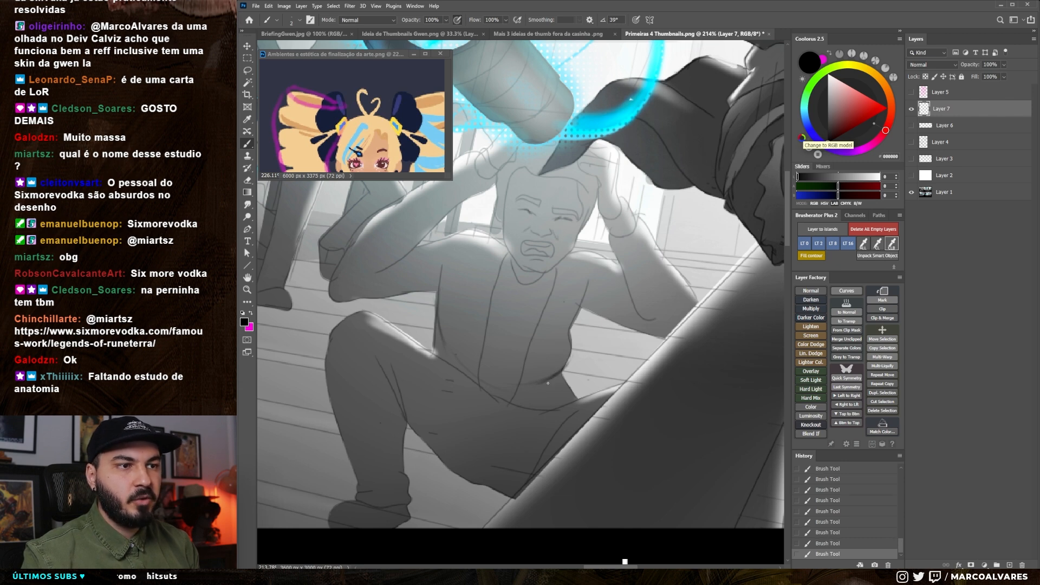
right_click(624, 561)
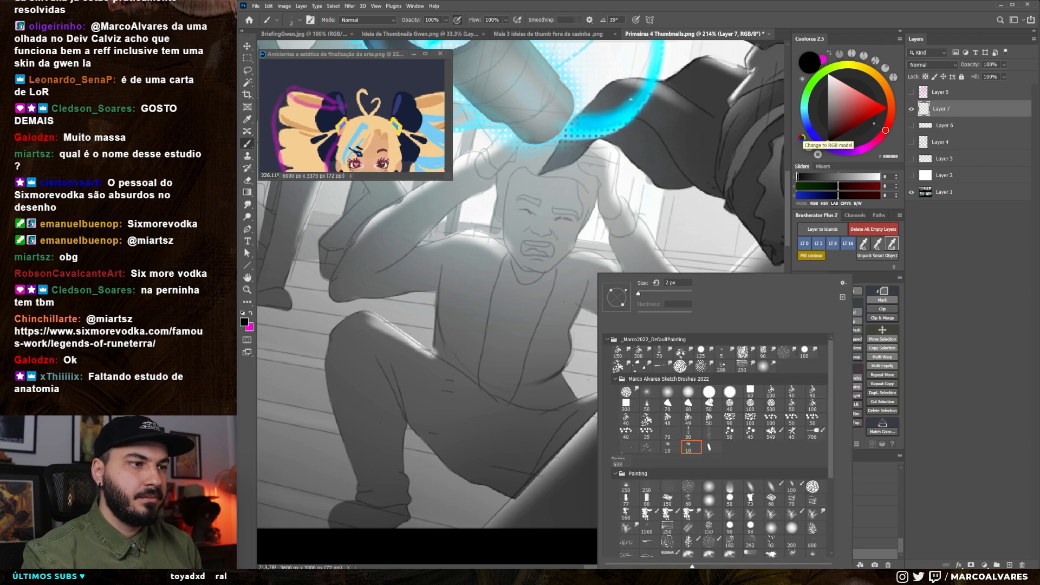
double_click(710, 400)
mouse_move(561, 375)
mouse_down()
mouse_move(566, 405)
mouse_move(551, 395)
mouse_move(566, 402)
mouse_up()
key(ctrl+z)
key(ctrl+z)
key(ctrl+z)
key(ctrl+z)
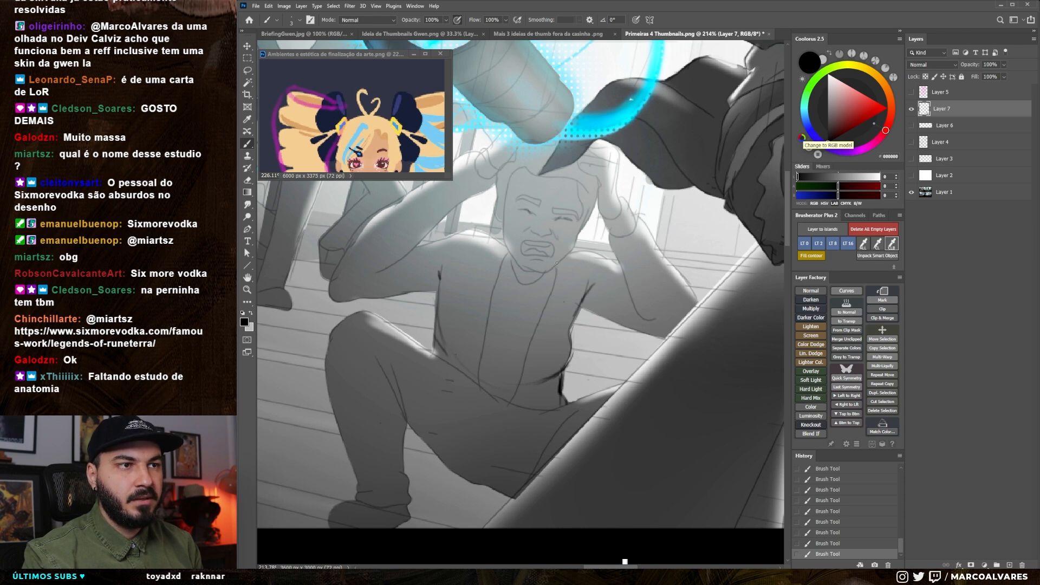
drag(557, 263, 518, 351)
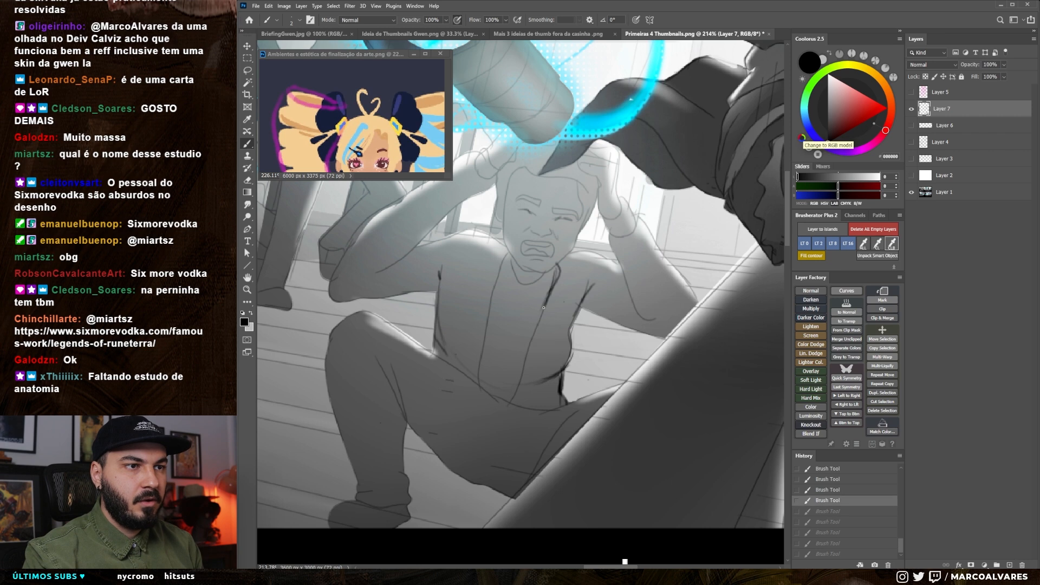
- Try reworking the torso's side outline using grey tones sampled from the crouching student
alt+click(567, 346)
alt+click(581, 335)
key(x)
mouse_move(587, 298)
mouse_down()
mouse_move(563, 347)
mouse_move(576, 294)
mouse_move(574, 321)
mouse_move(558, 304)
mouse_move(569, 403)
mouse_up()
key(x)
key(ctrl+z)
alt+click(571, 321)
key(x)
key(ctrl+z)
key(ctrl+z)
- With a smaller brush, draw varied dark lines along the jacket opening and shirt of the crouching student
key(x)
key(bracketright)
key(bracketright)
key(x)
key(bracketleft)
key(bracketleft)
key(bracketleft)
key(bracketleft)
key(bracketleft)
key(bracketleft)
drag(571, 275, 564, 283)
drag(546, 279, 538, 313)
mouse_move(494, 265)
mouse_down()
mouse_move(482, 292)
mouse_move(480, 392)
mouse_up()
key(ctrl+z)
key(ctrl+z)
drag(486, 355, 499, 387)
key(ctrl+z)
drag(507, 281, 513, 295)
drag(523, 328, 474, 328)
- Toggle Layer 7's visibility to compare the crouching student with and without the paint-over
click(911, 109)
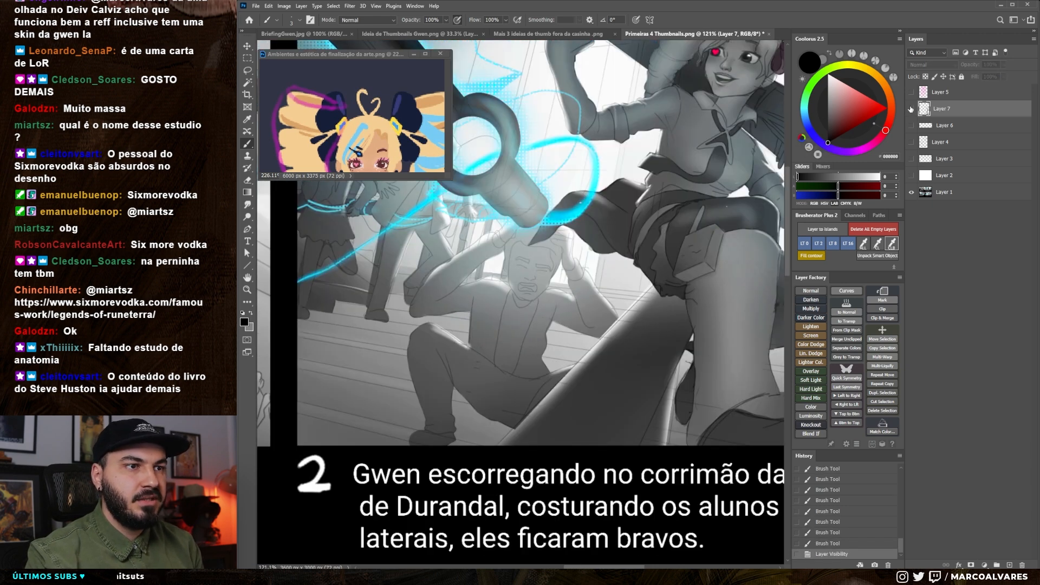
click(911, 109)
click(912, 109)
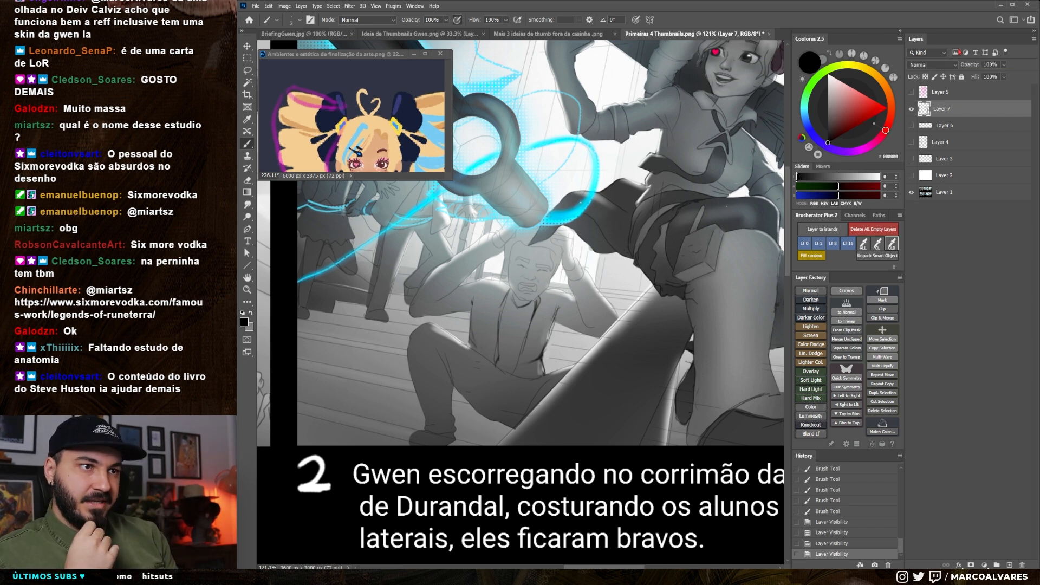
- Add short dark accent lines along the crouching student's arms, shoulders and jacket on Layer 7 with the small sketch brush
drag(467, 356, 458, 351)
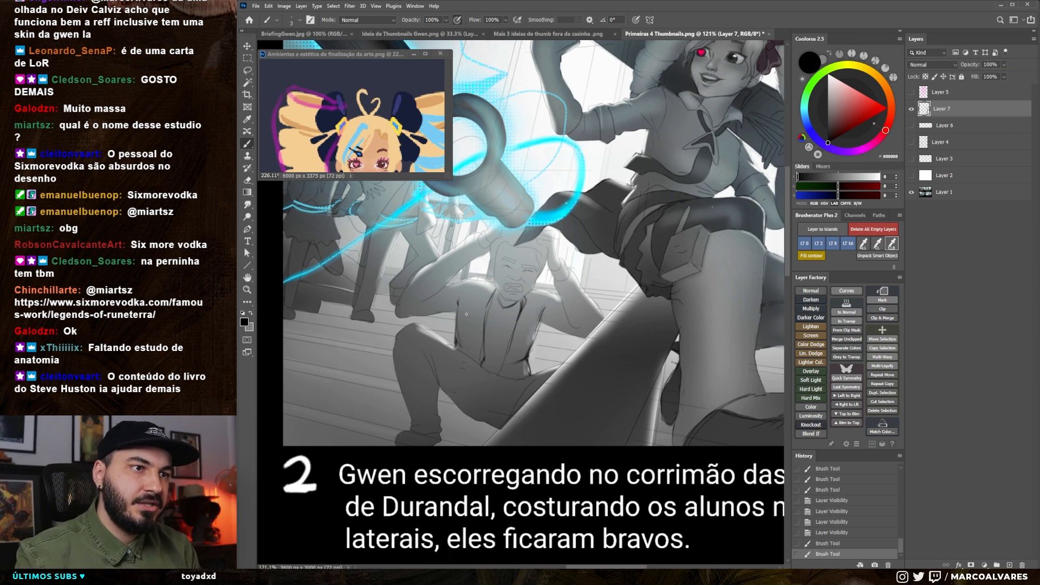
drag(566, 282, 586, 281)
drag(540, 319, 537, 332)
mouse_move(433, 276)
mouse_down()
mouse_move(414, 292)
mouse_move(448, 283)
mouse_up()
mouse_move(449, 282)
mouse_down()
mouse_move(470, 295)
mouse_move(537, 294)
mouse_move(559, 313)
mouse_up()
key([)
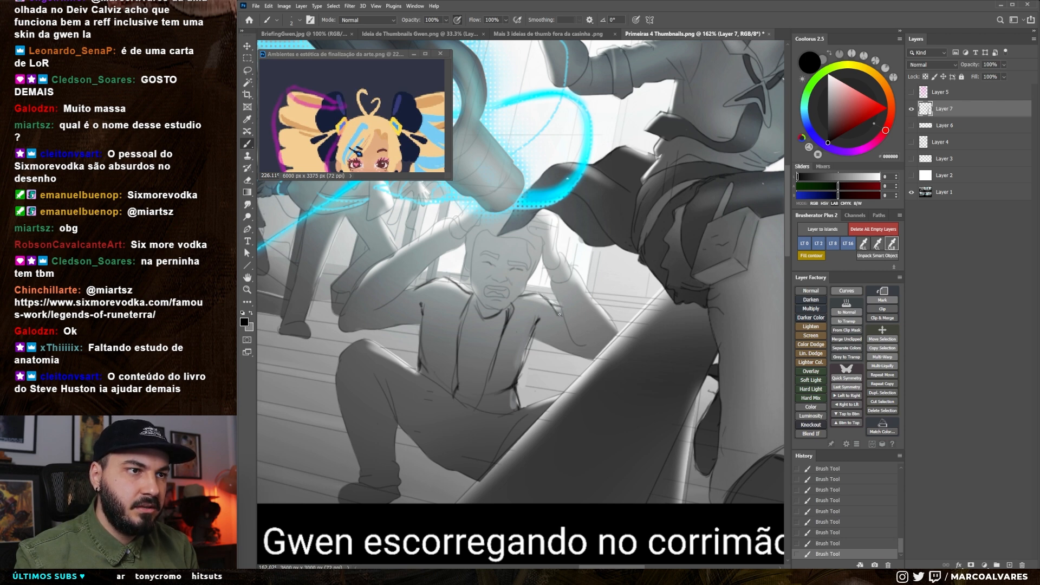
- Choose a bright magenta paint colour, swap it to the background behind black, and hide Layer 7
alt+click(563, 315)
click(857, 151)
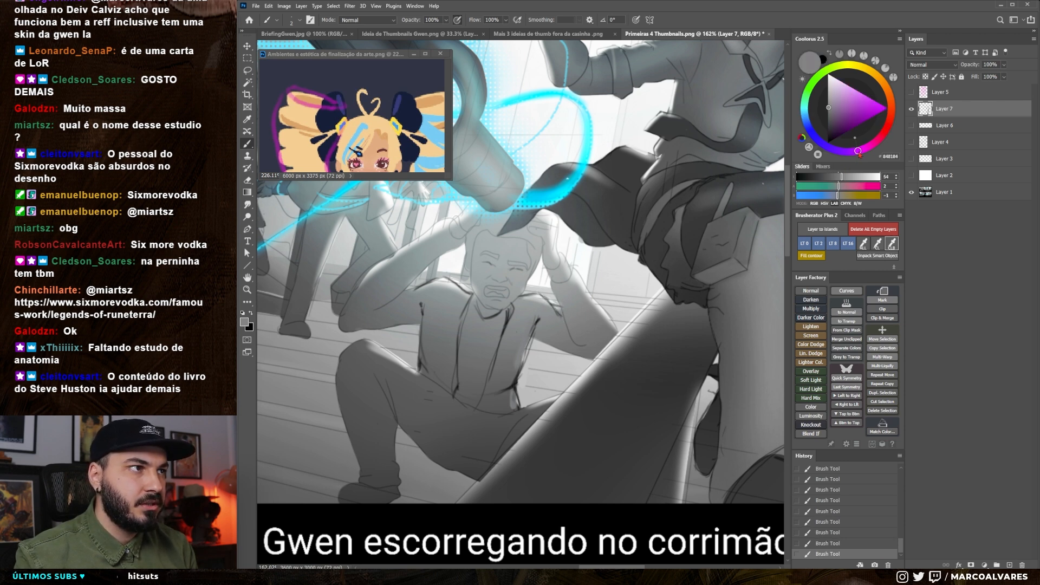
click(877, 102)
drag(595, 284, 645, 284)
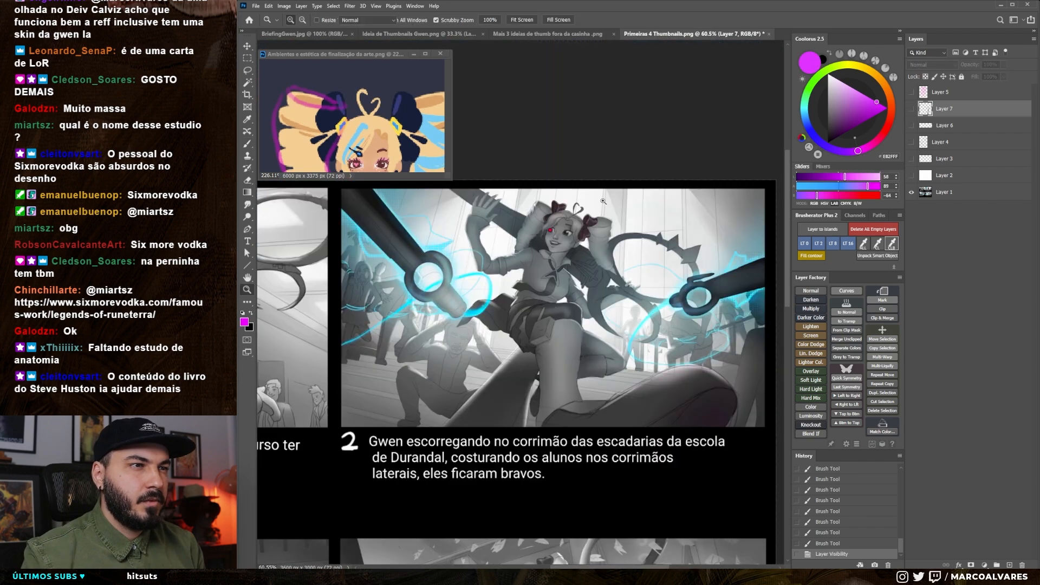
key(x)
- Examine sketch 4, focusing on the girl in the background, the torn A+ test and the blue thread around them
drag(568, 353, 711, 110)
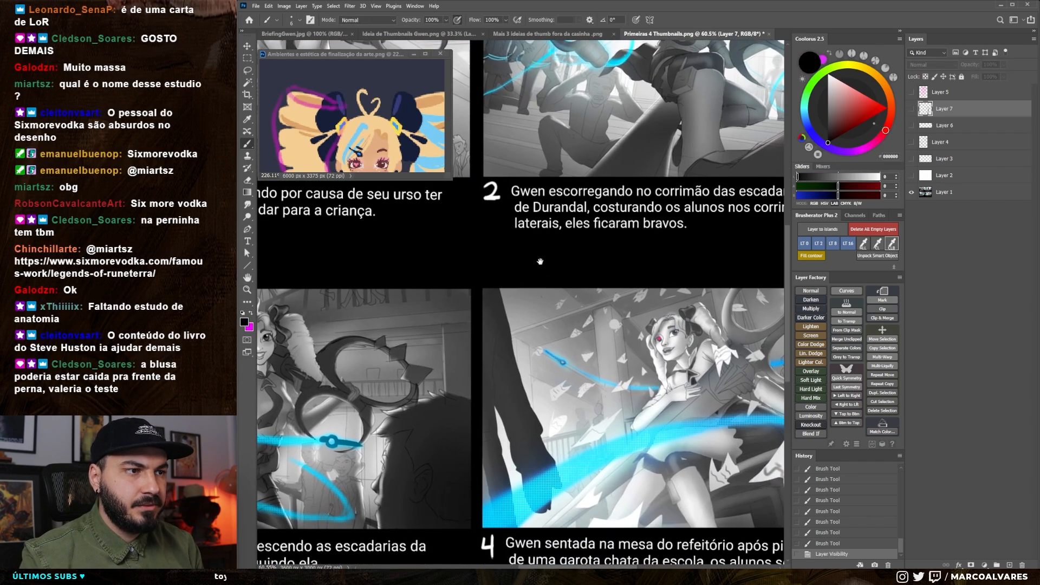
drag(541, 265, 482, 265)
mouse_move(635, 332)
mouse_down()
mouse_move(696, 329)
mouse_move(609, 338)
mouse_up()
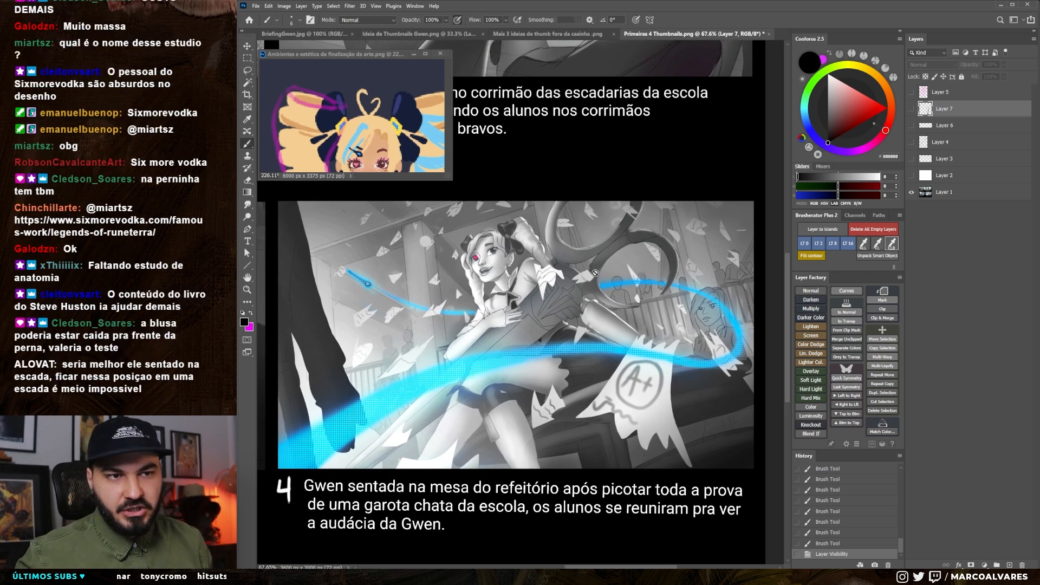
scroll(537, 316, down, 1)
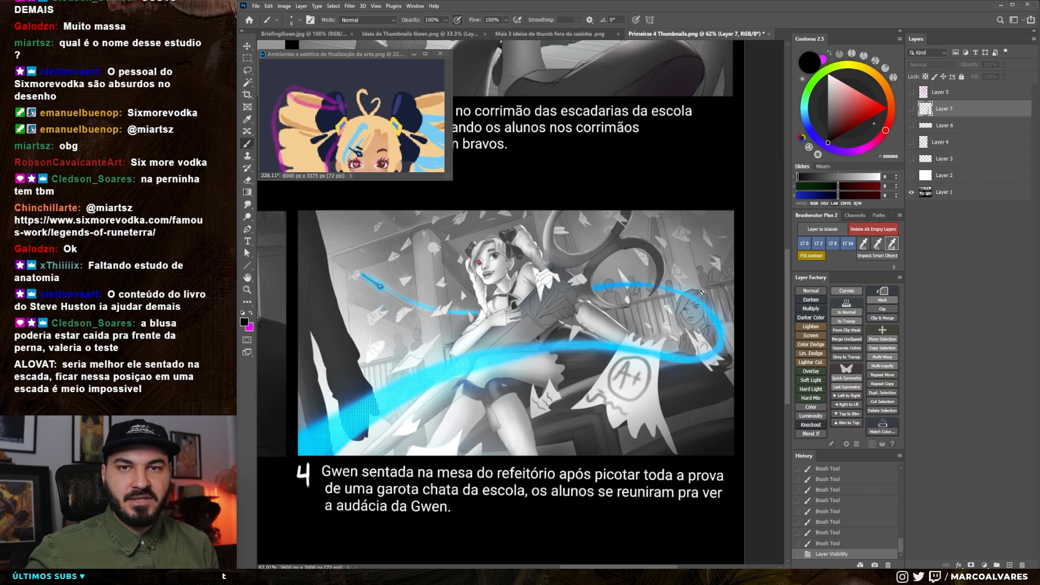
scroll(690, 332, up, 5)
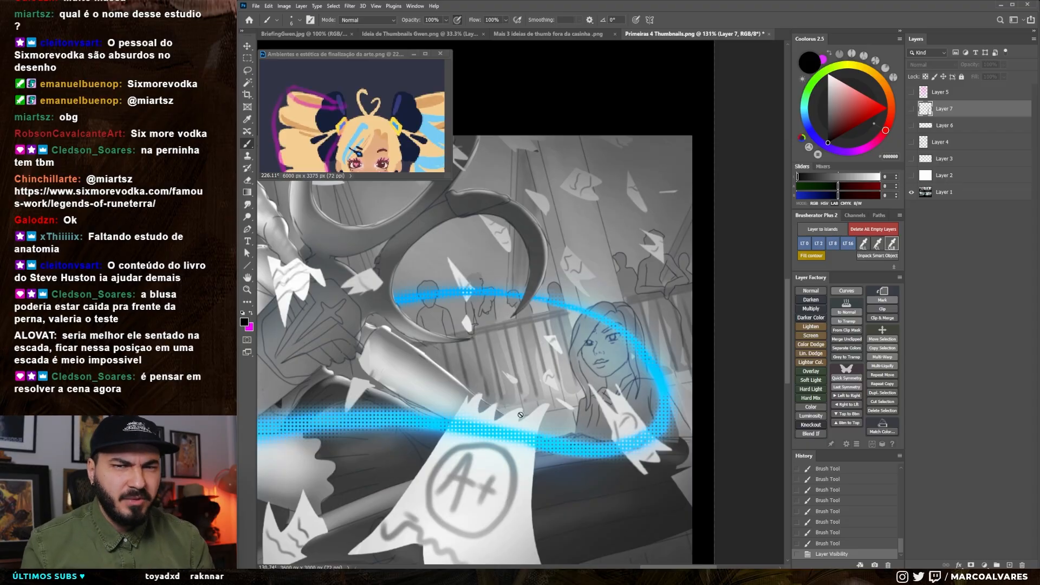
scroll(520, 415, down, 5)
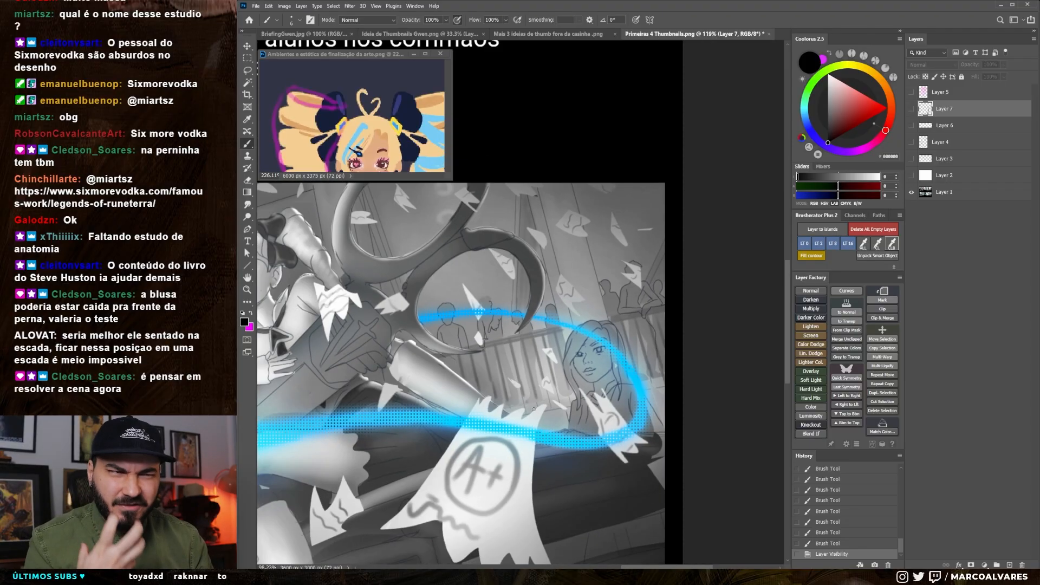
drag(512, 409, 625, 346)
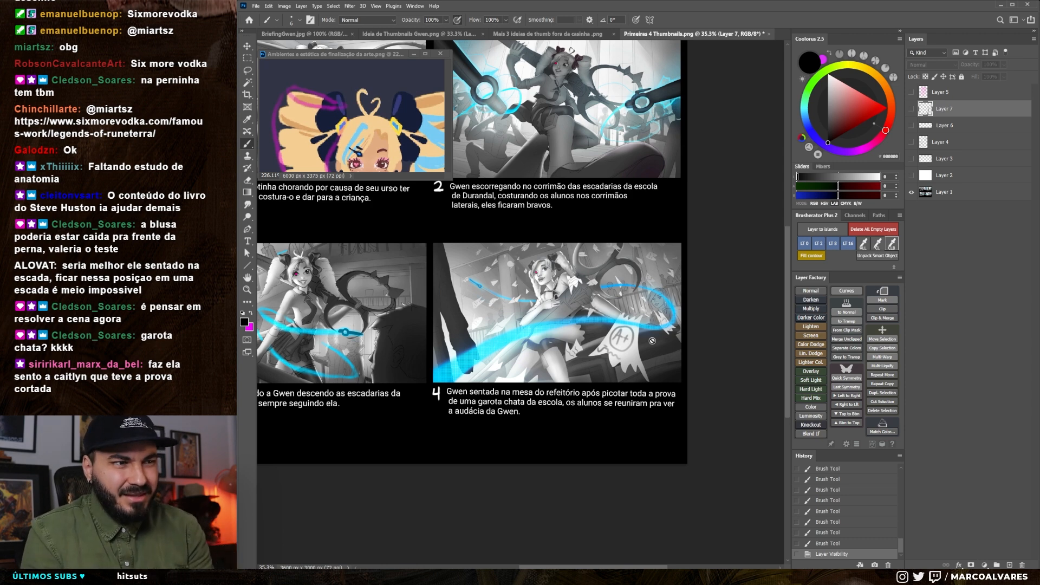
- Examine sketch 3 of Gwen descending the stairs alongside the rest of the thumbnail sheet
mouse_move(466, 312)
mouse_down()
mouse_move(564, 310)
mouse_move(404, 309)
mouse_move(457, 315)
mouse_up()
scroll(379, 297, up, 4)
scroll(394, 300, up, 7)
scroll(457, 316, down, 3)
scroll(458, 315, down, 3)
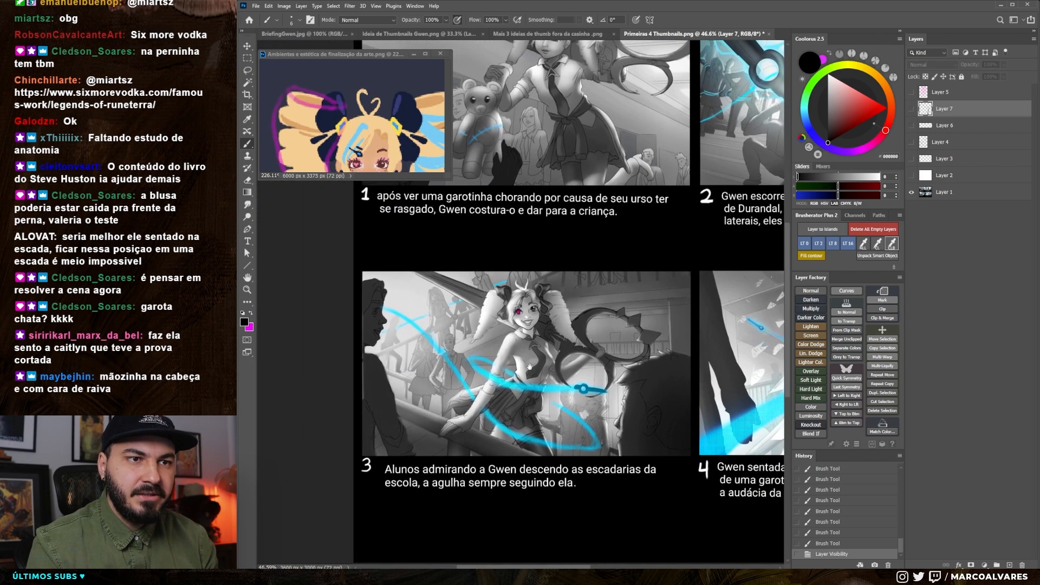
scroll(434, 351, down, 2)
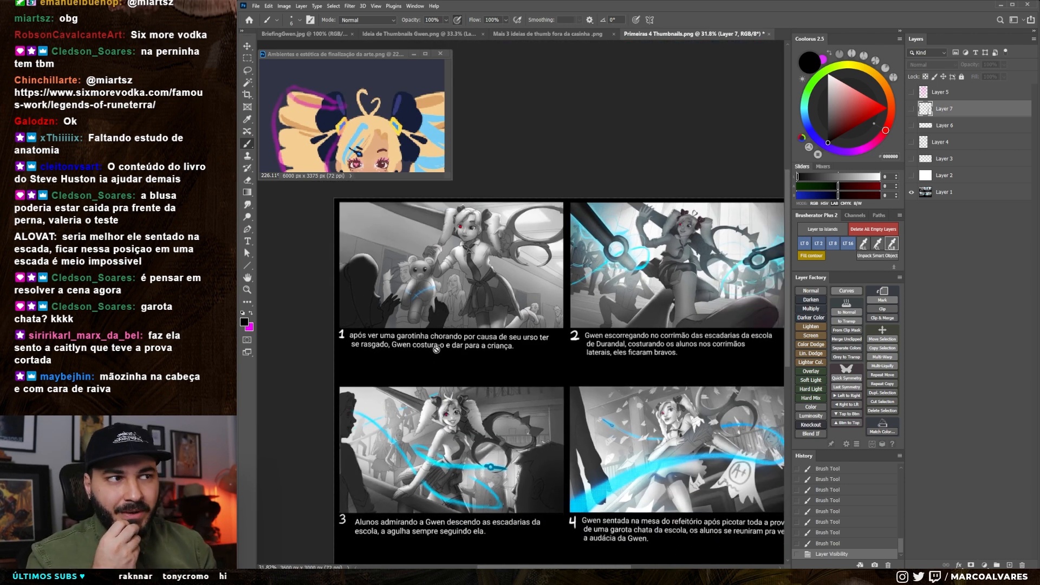
scroll(433, 350, down, 1)
- Compare sketches 2 and 4 with the other thumbnails, judging scene and composition up close and from afar
scroll(548, 470, up, 3)
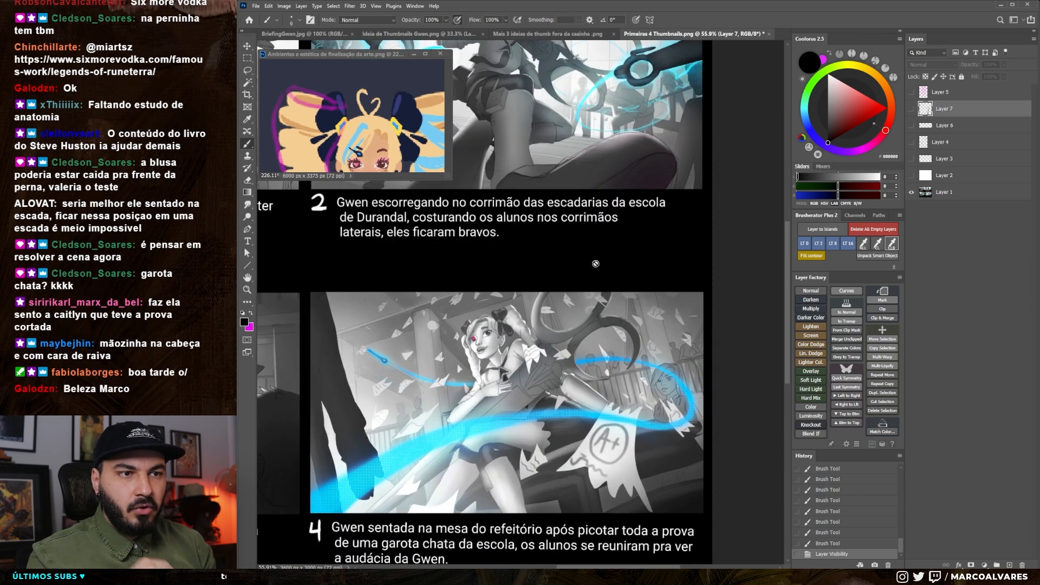
scroll(521, 412, up, 3)
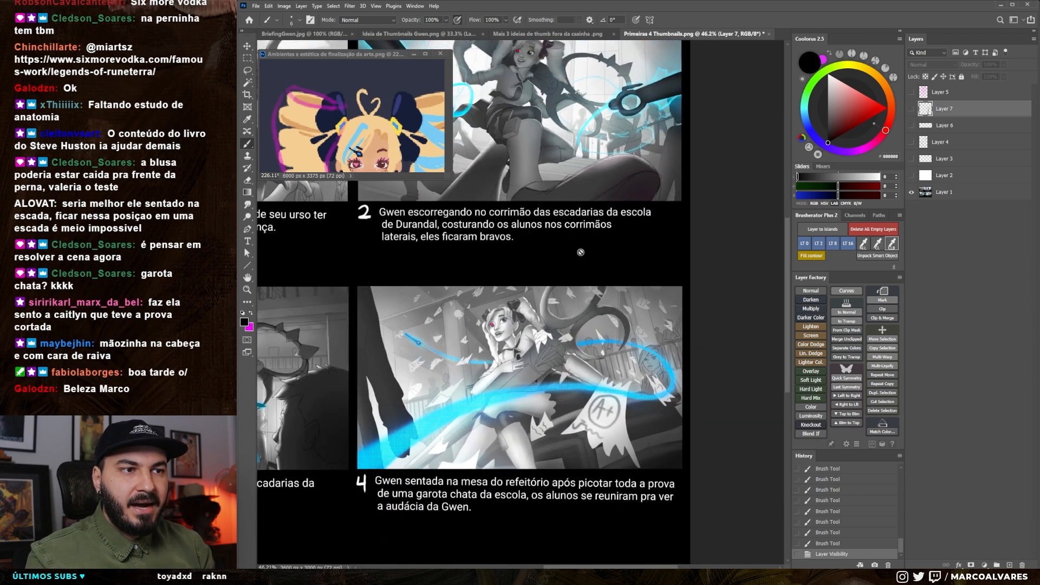
scroll(525, 406, down, 5)
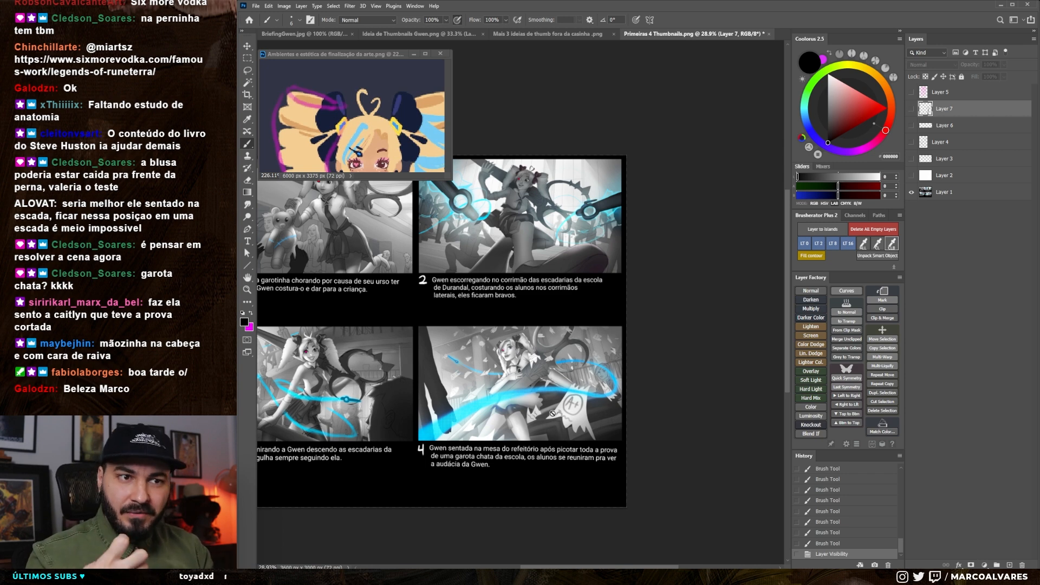
scroll(626, 398, down, 1)
scroll(271, 334, up, 3)
scroll(539, 374, down, 3)
scroll(435, 319, up, 4)
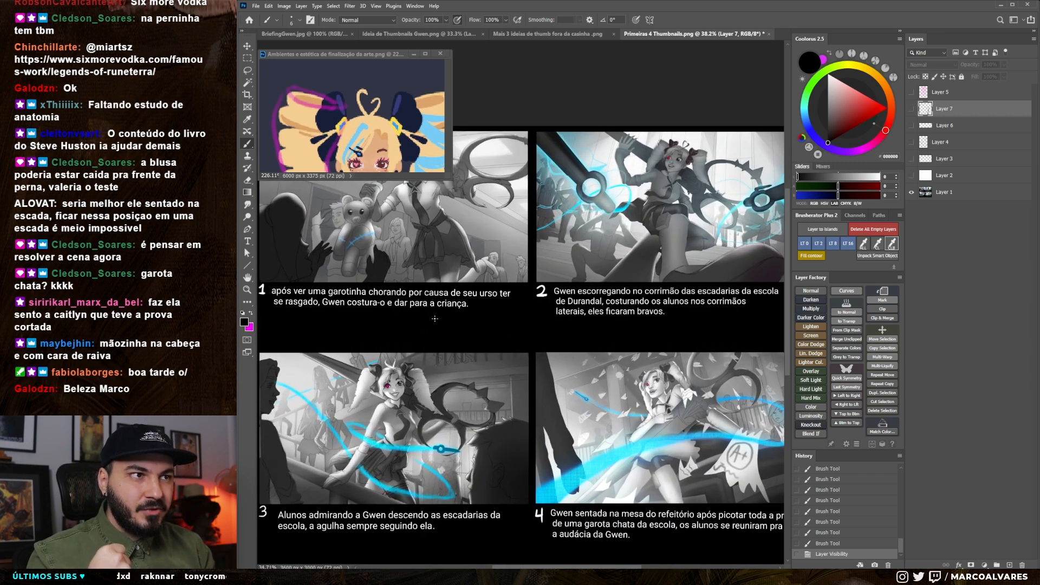
scroll(436, 329, down, 1)
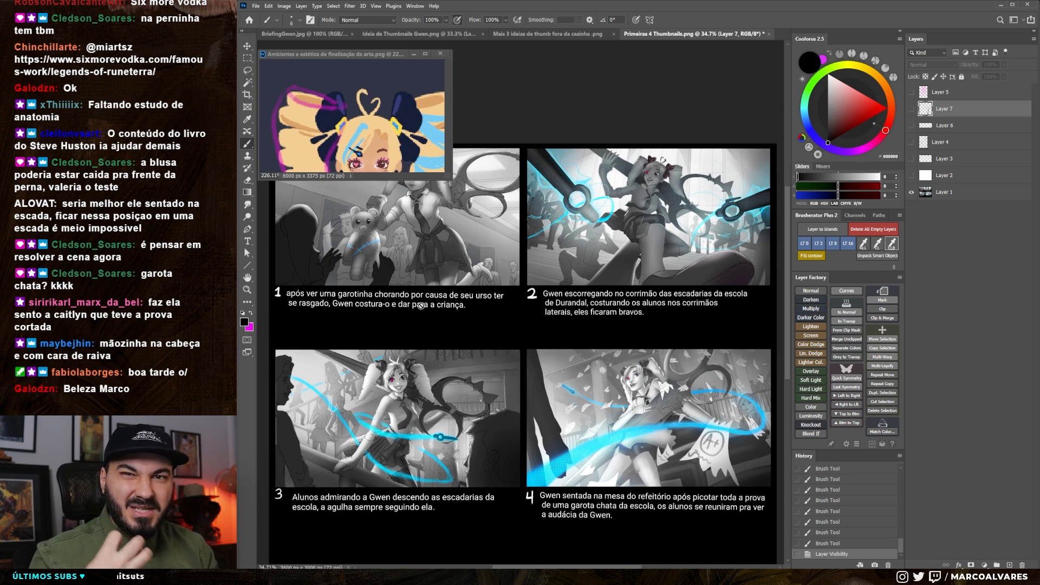
- Close the floating art-finish reference image and review all four Gwen thumbnails together
click(440, 54)
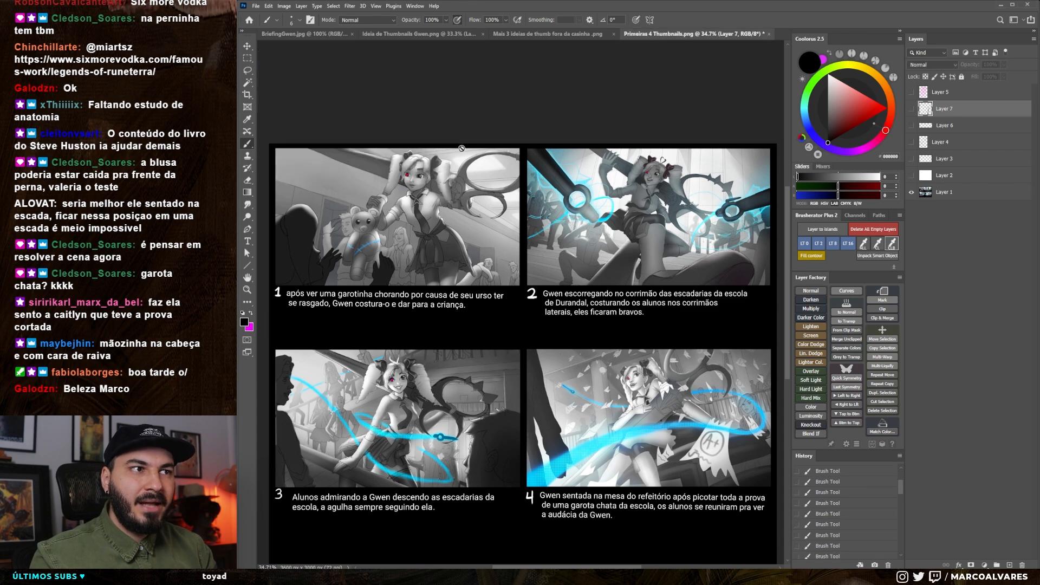
scroll(530, 214, down, 1)
scroll(549, 232, up, 1)
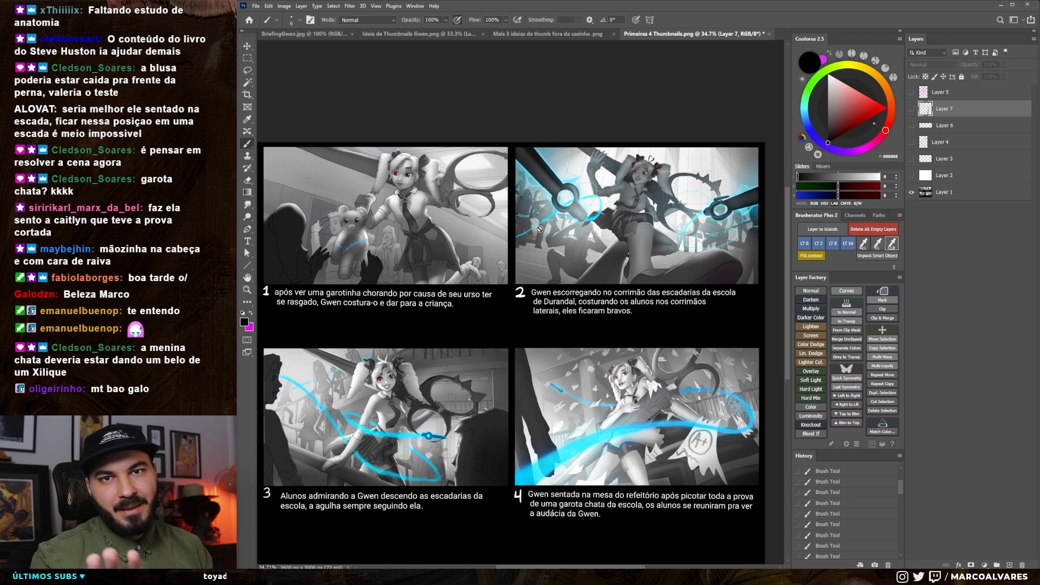
scroll(559, 162, up, 2)
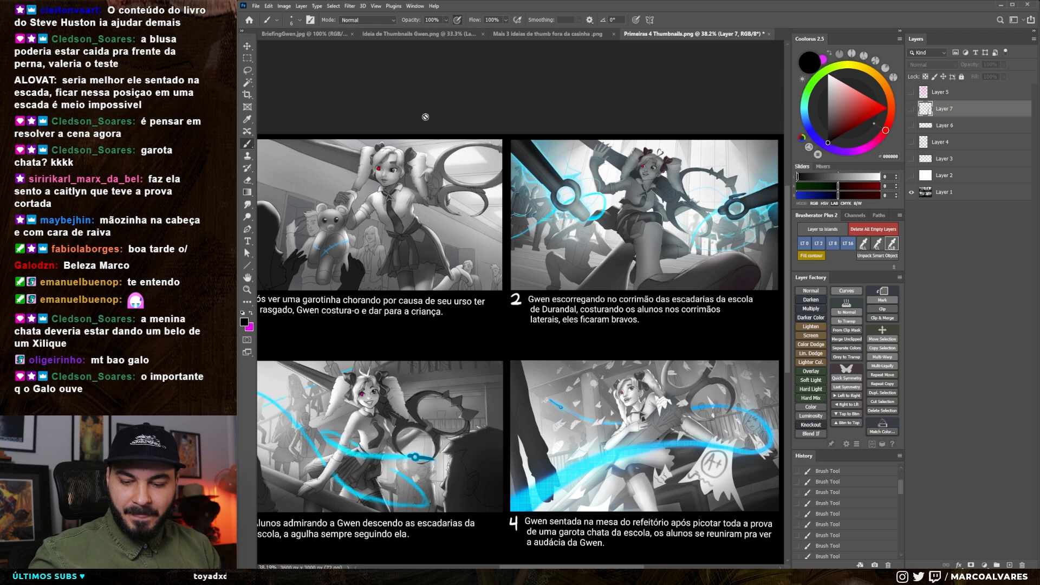
scroll(588, 202, down, 2)
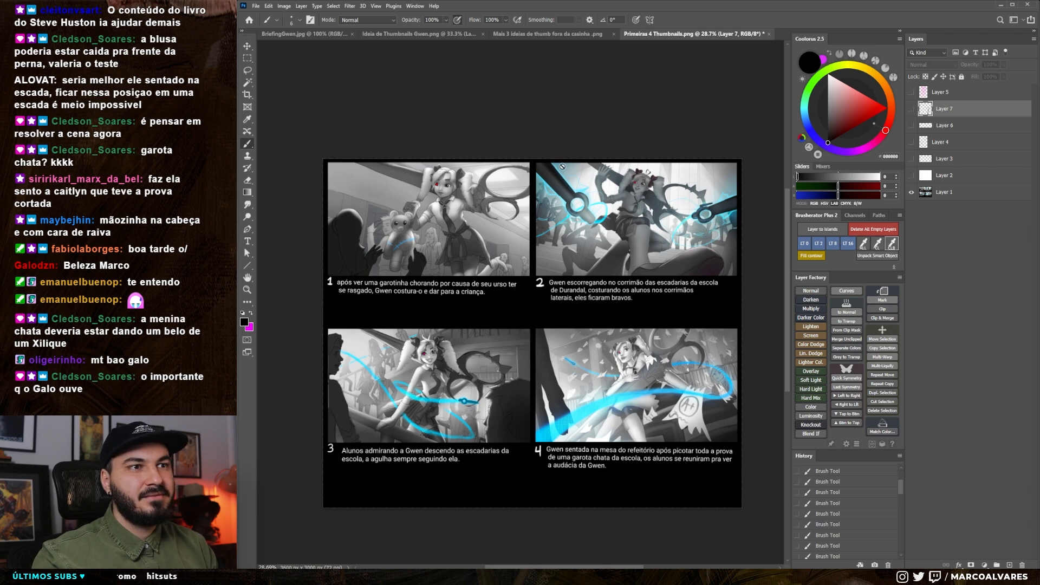
scroll(564, 157, up, 2)
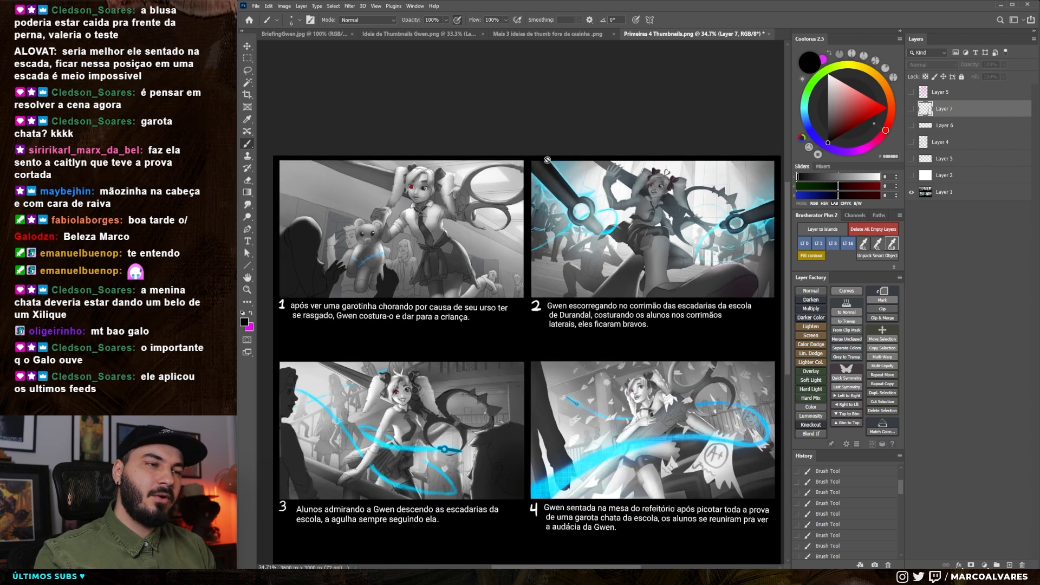